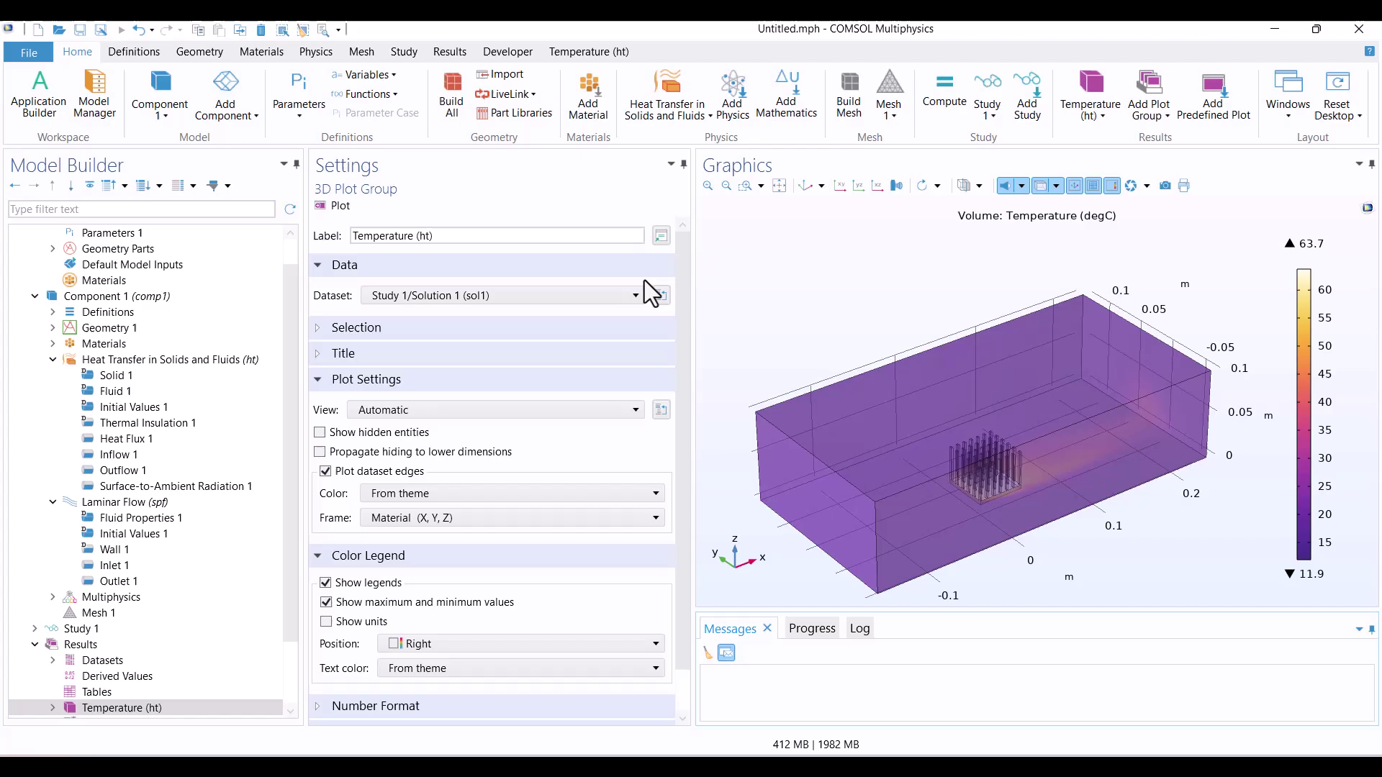
- Review the Heat Transfer, Laminar Flow and Surface-to-Ambient Radiation 1 settings of the finished model
left_click(239, 365)
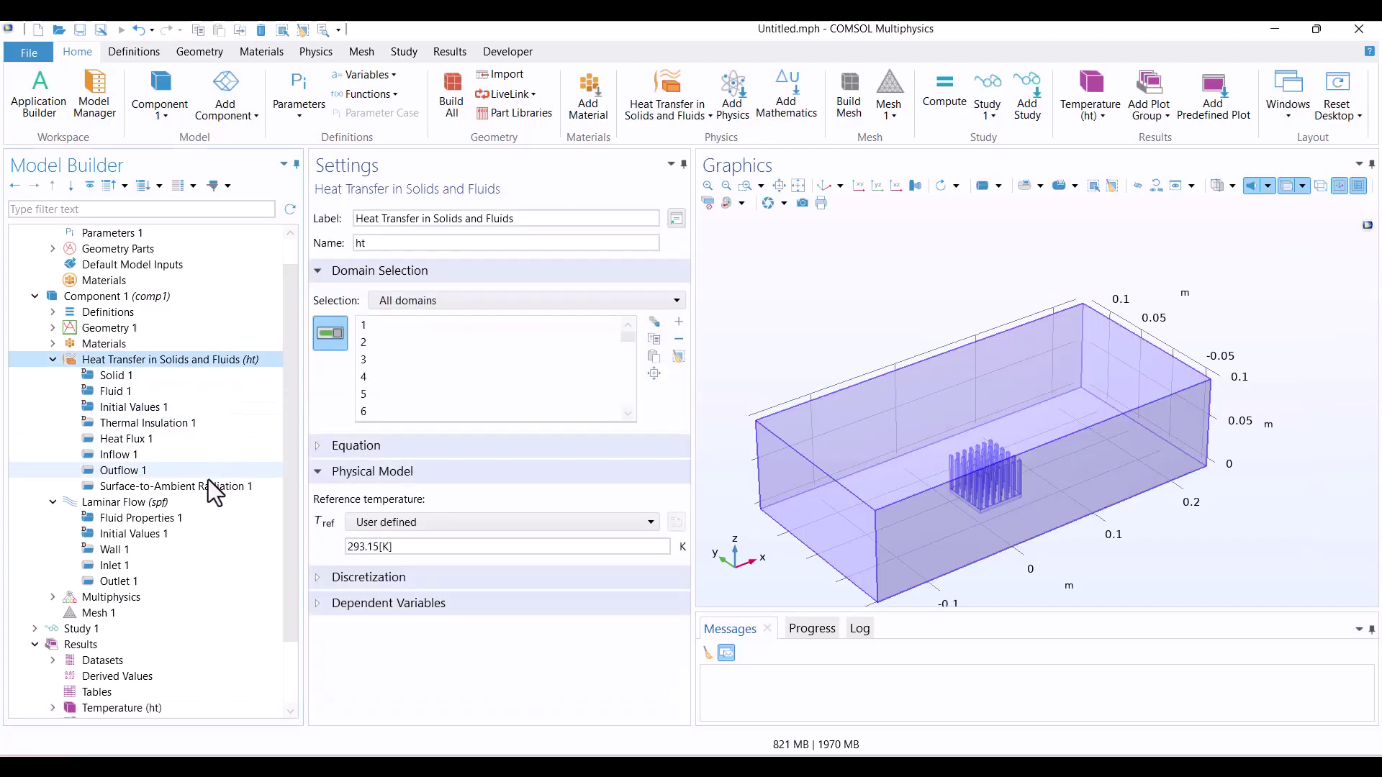
left_click(196, 504)
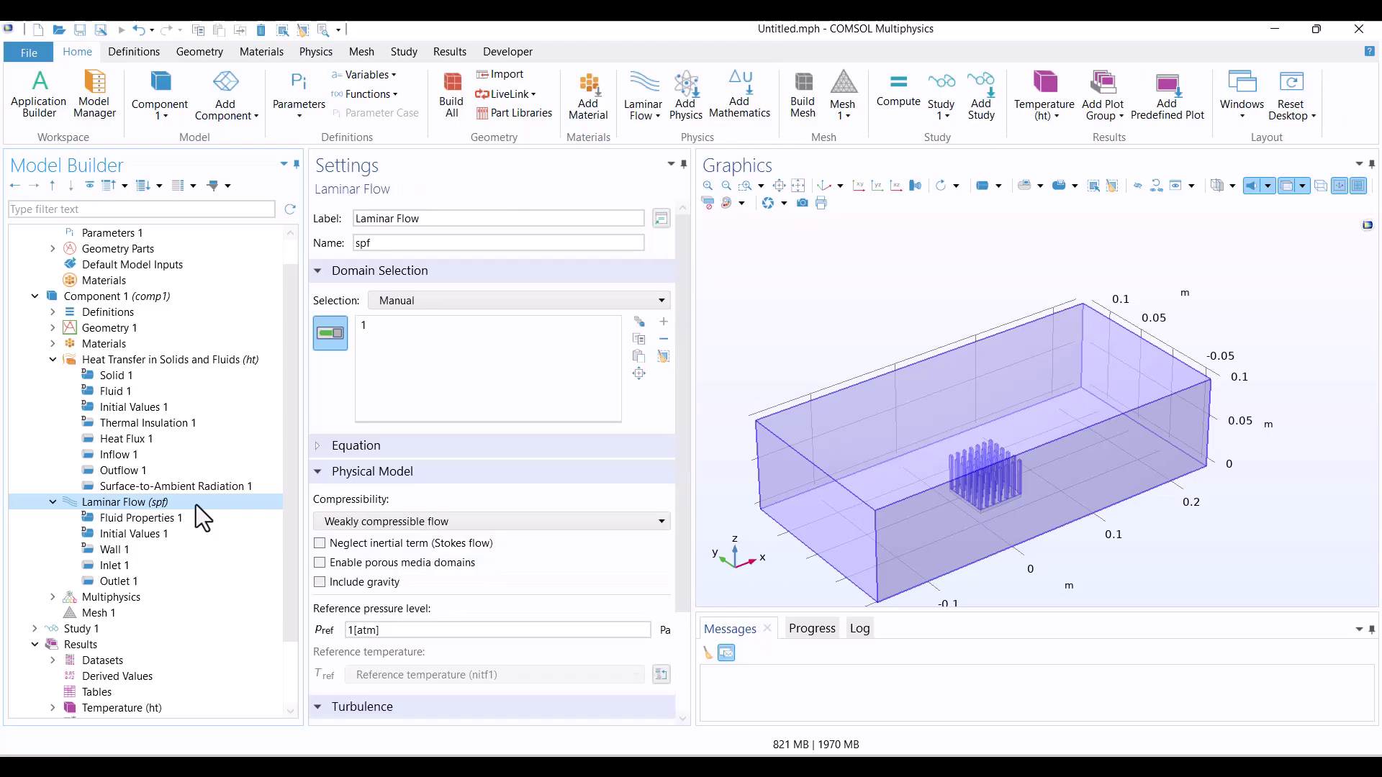
left_click(204, 490)
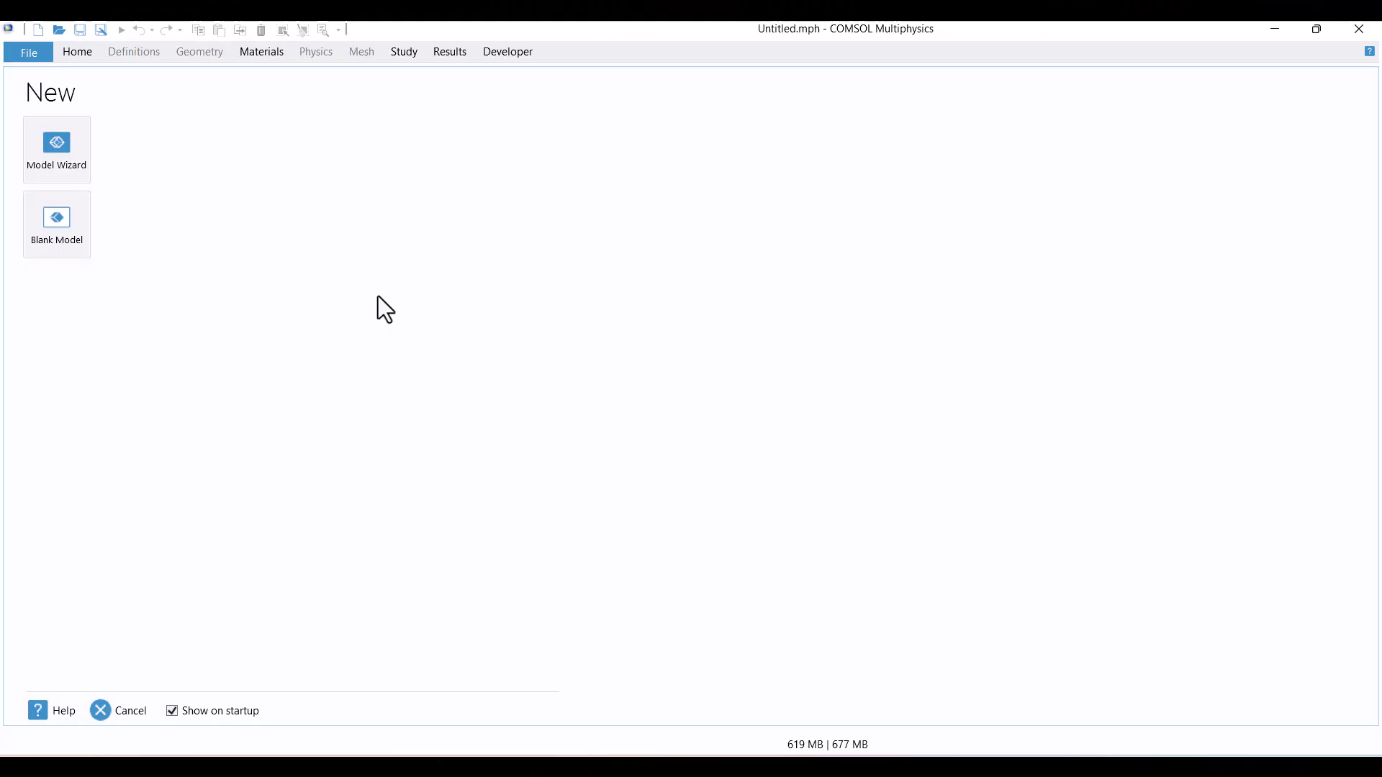
- Start a new 3D model with Conjugate Heat Transfer > Laminar Flow physics
left_click(59, 157)
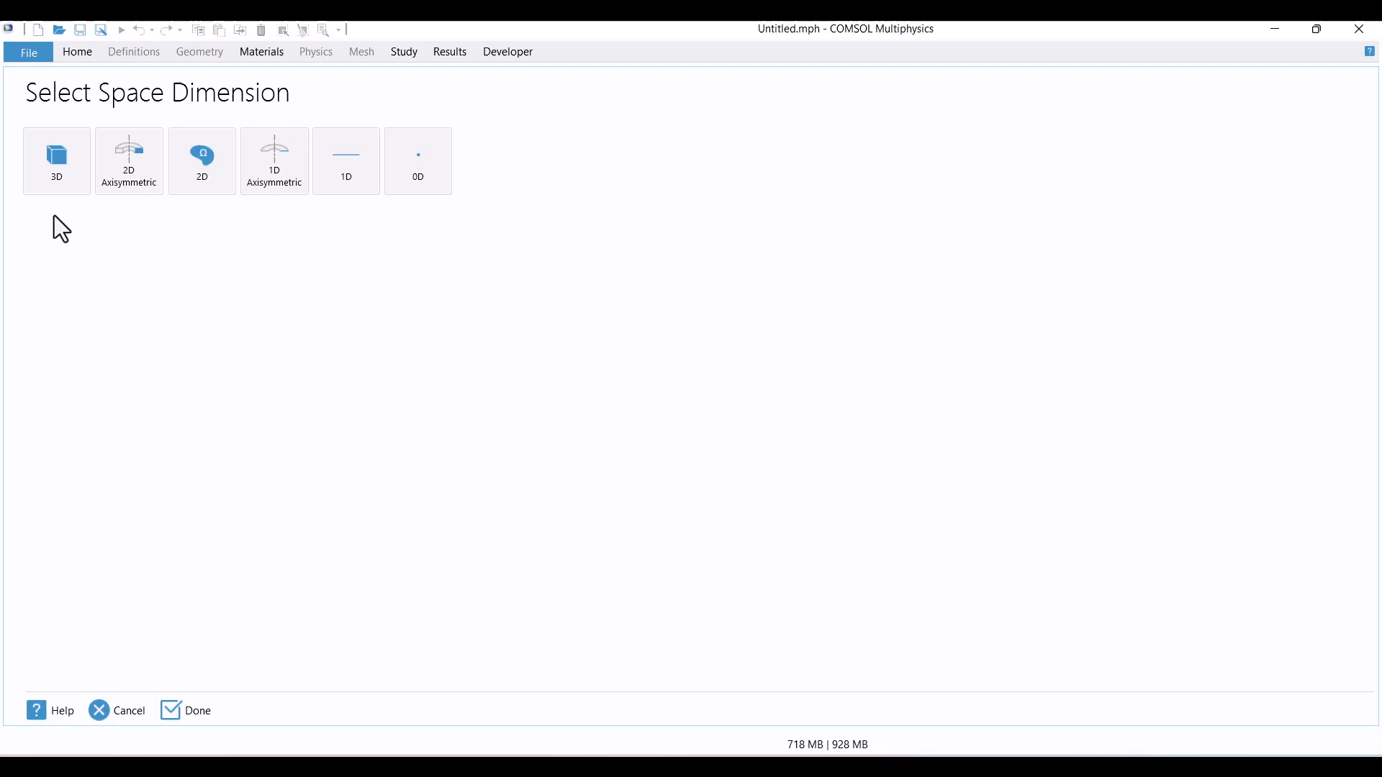
left_click(35, 167)
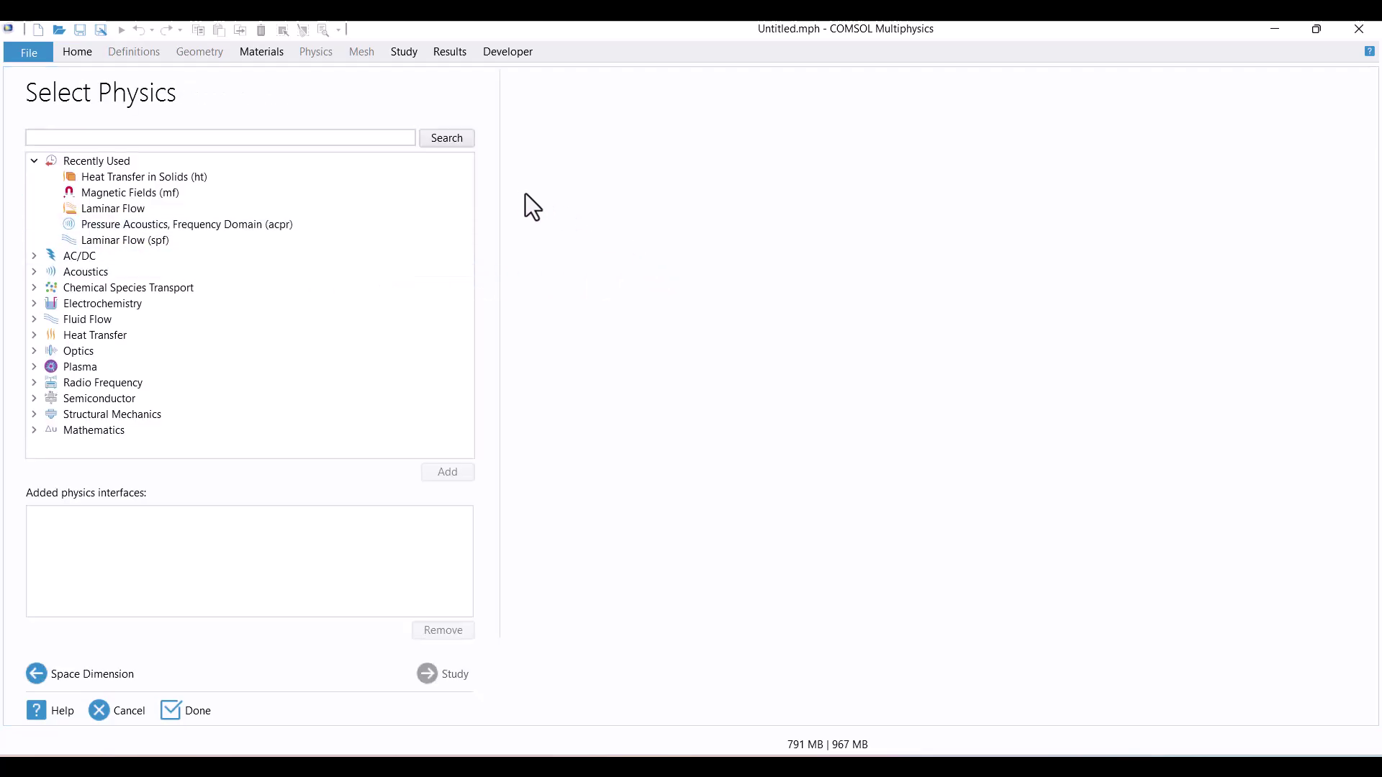
left_click(34, 335)
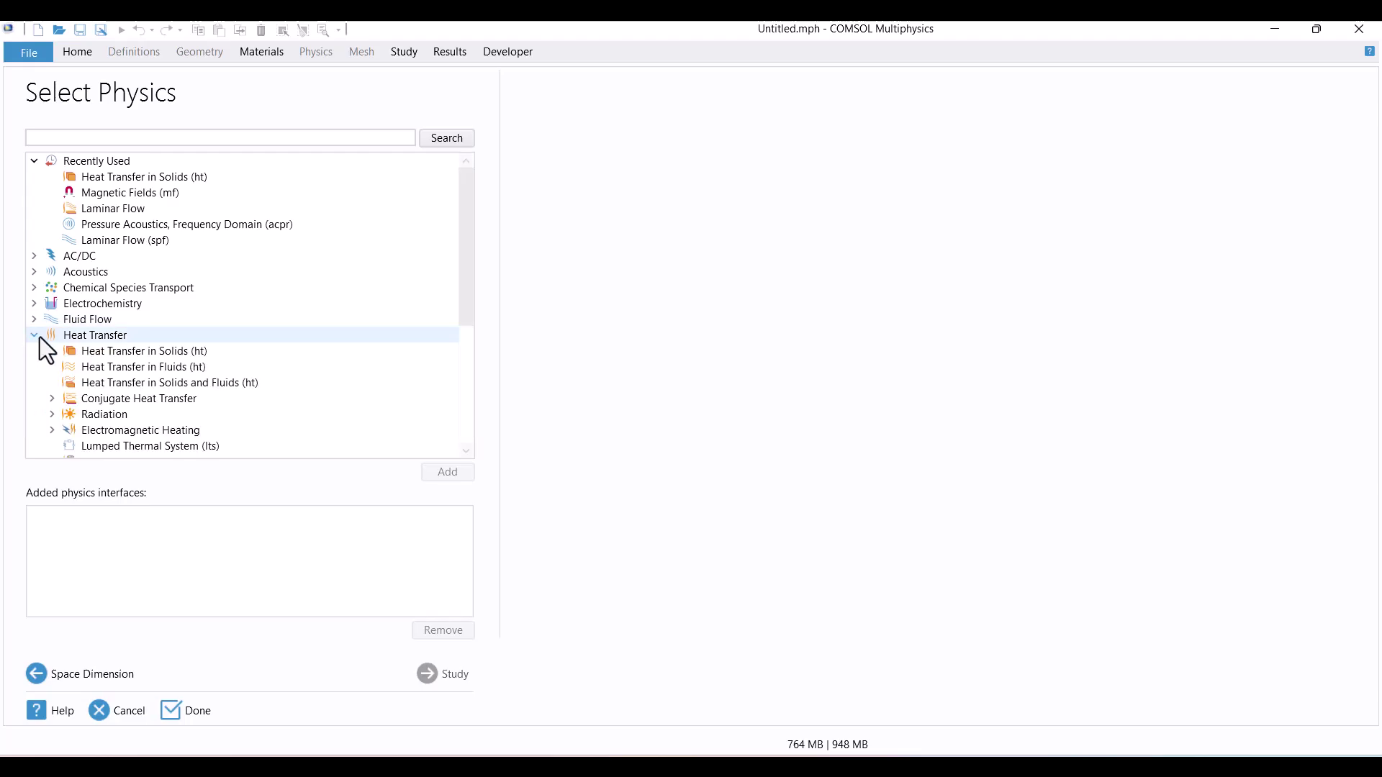
scroll(40, 338, "down", 1)
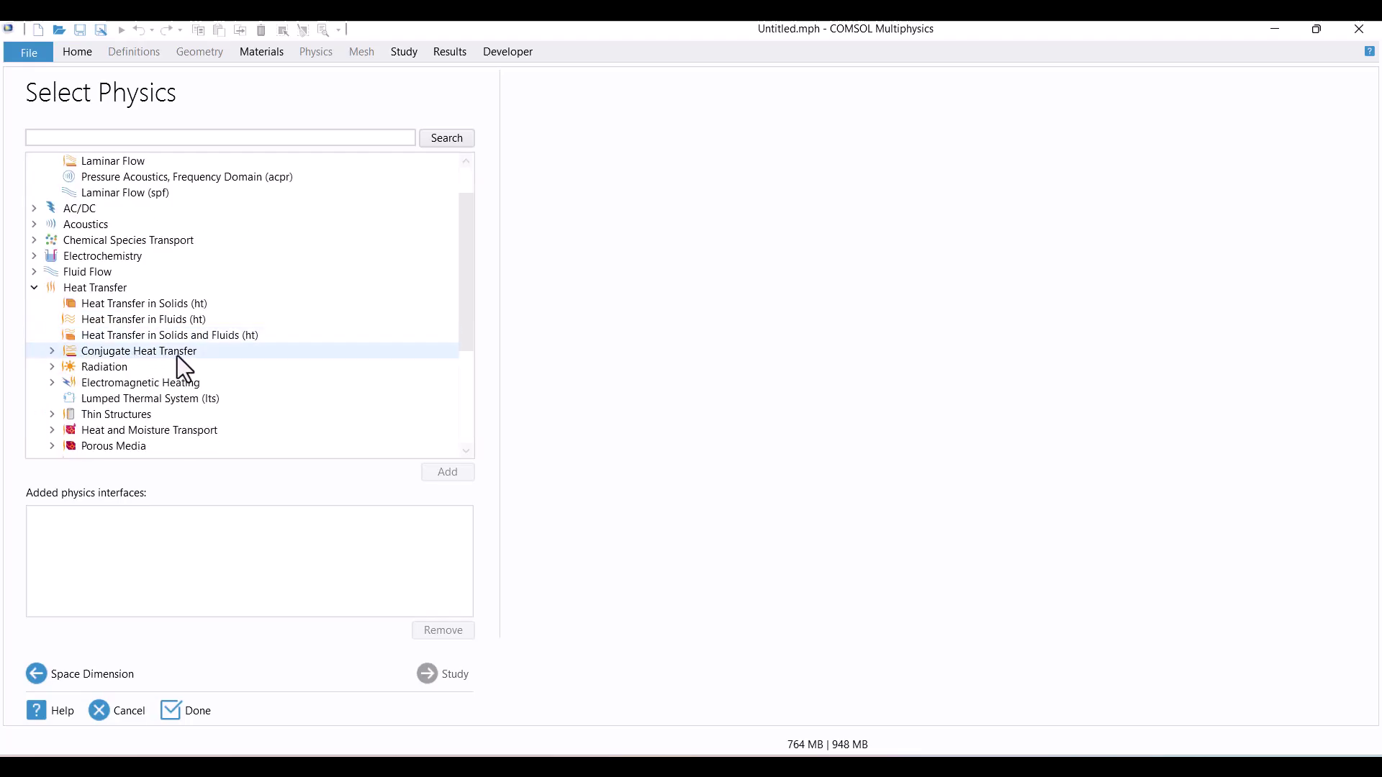
left_click(52, 352)
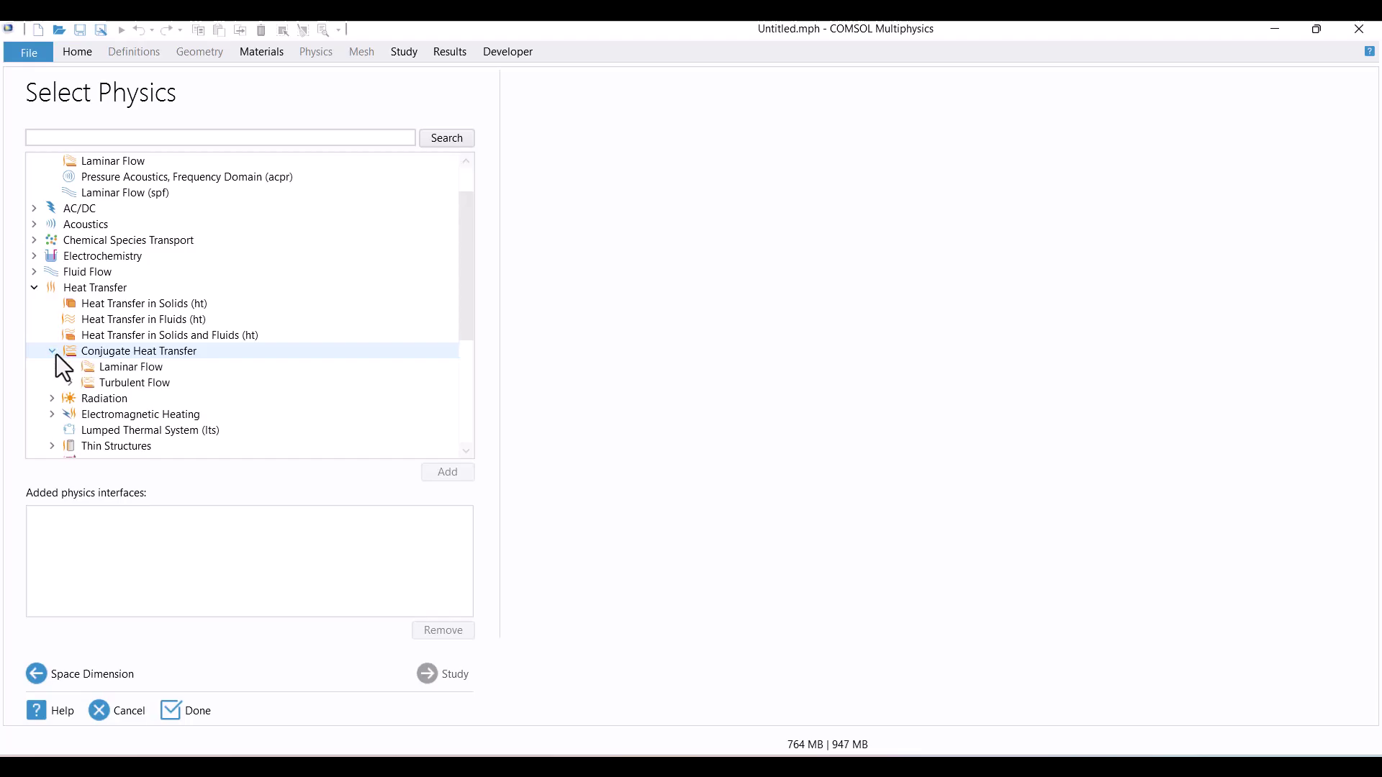
left_click(150, 371)
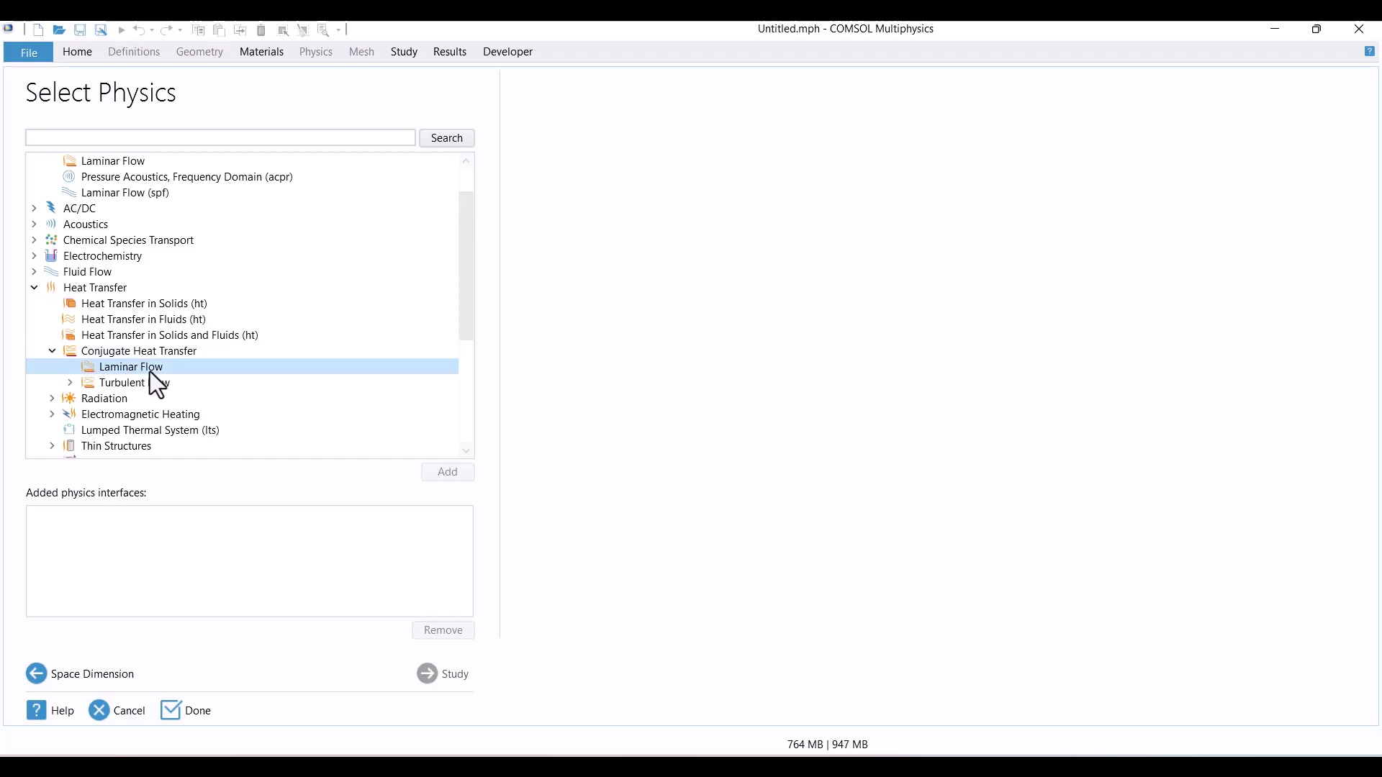
left_click(434, 475)
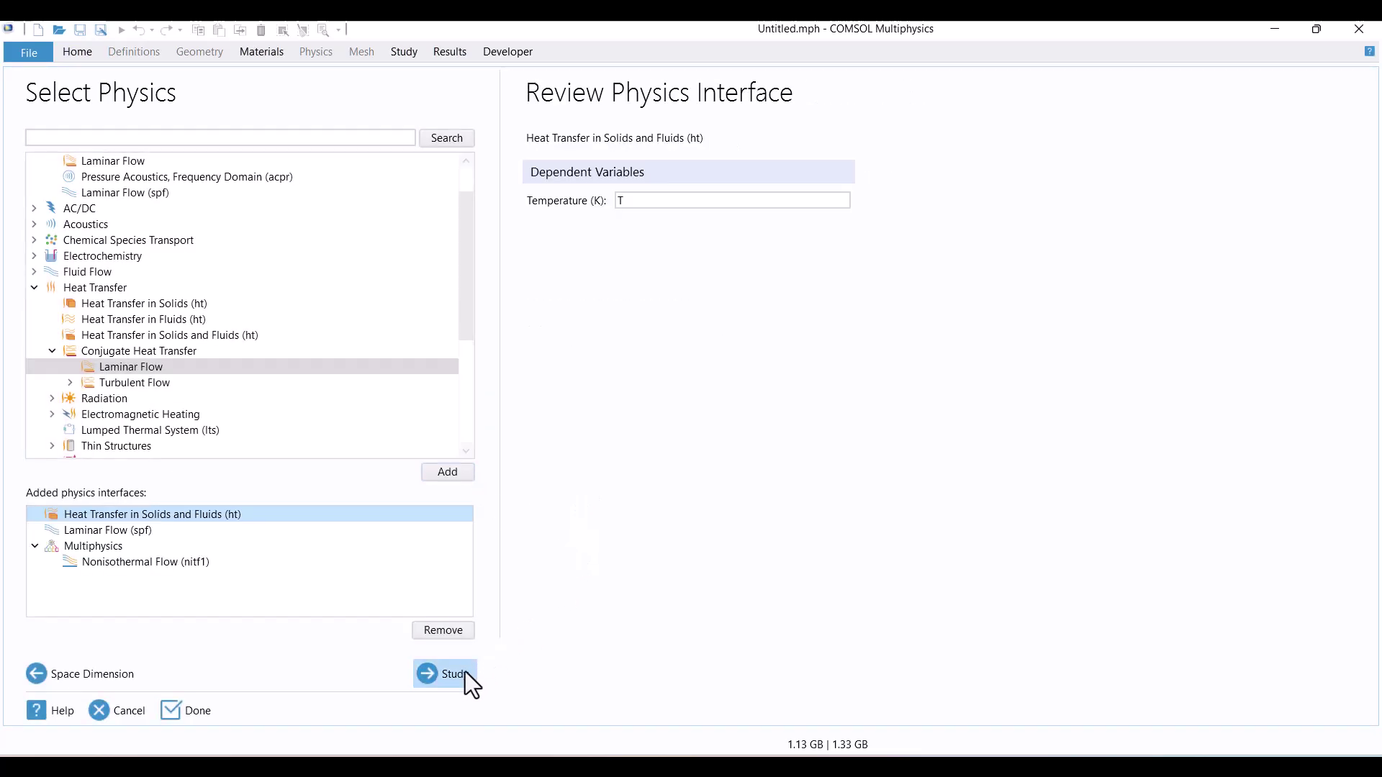
- Choose a Stationary study and create the model
left_click(452, 680)
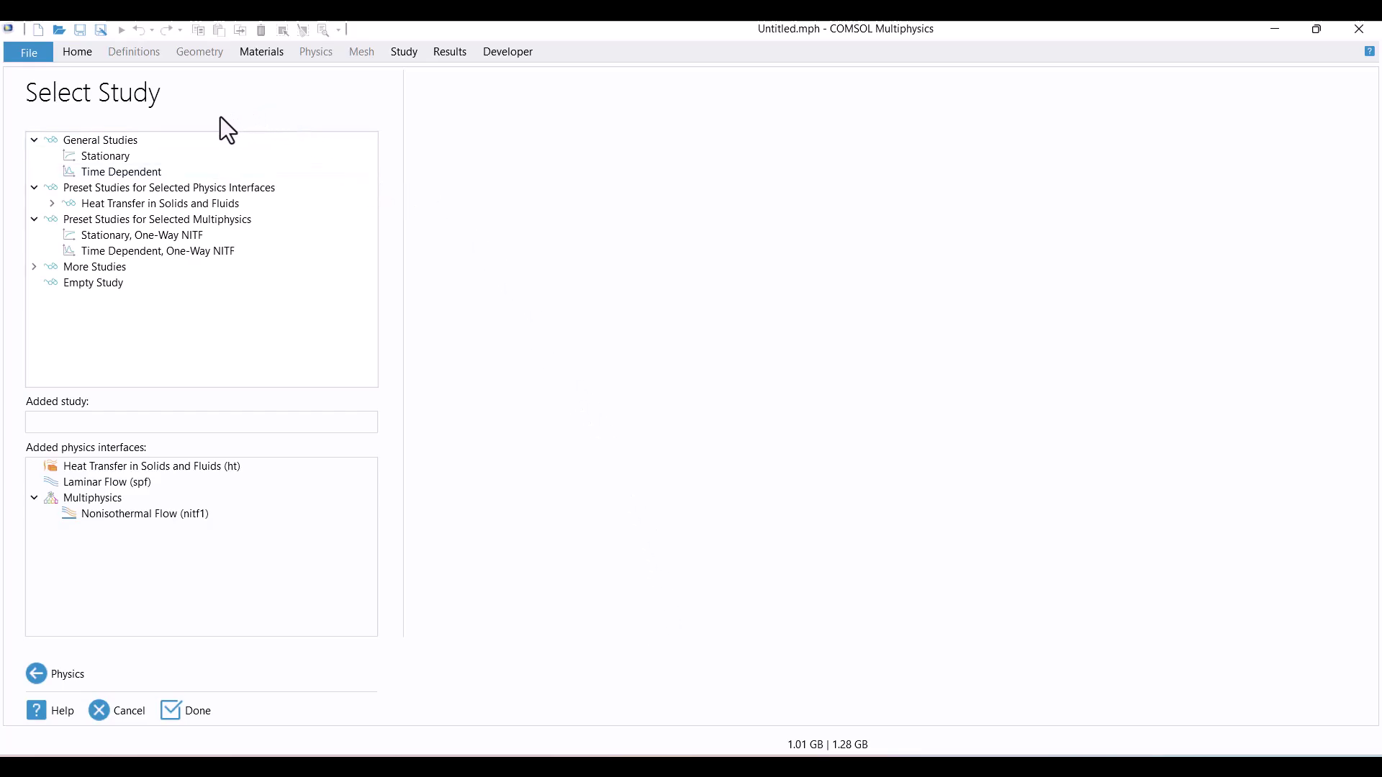
left_click(136, 157)
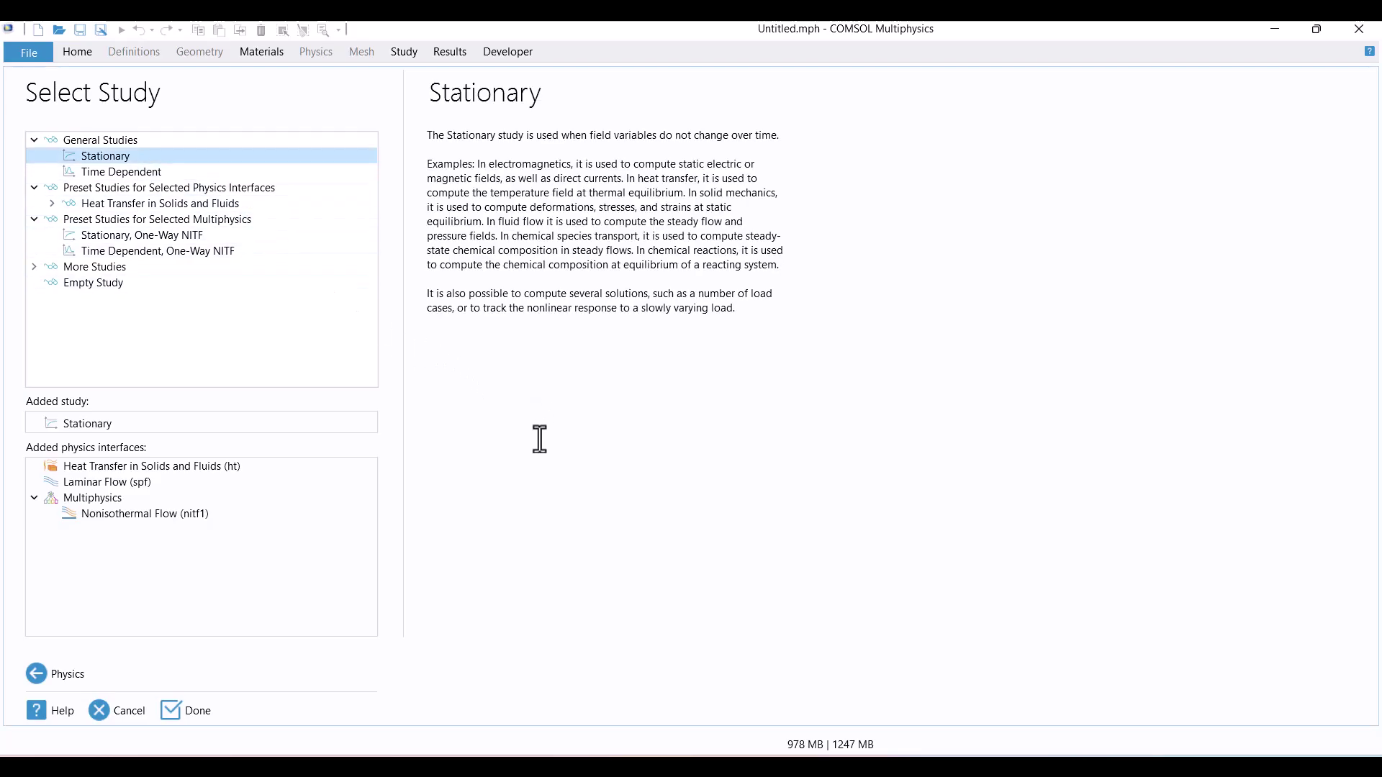
left_click(209, 718)
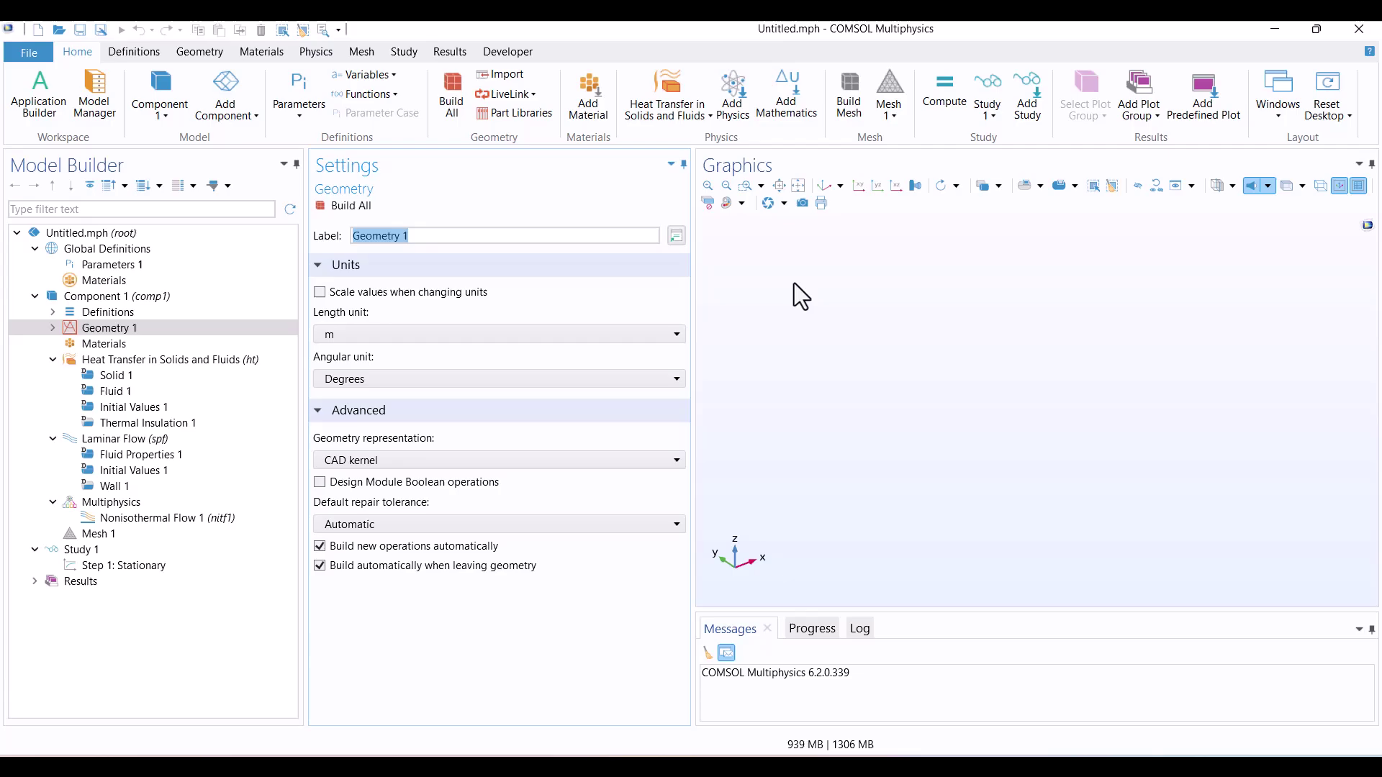
- Find heat_sink_parameterized in the Heat Transfer Module's Heat Sinks part library
left_click(201, 54)
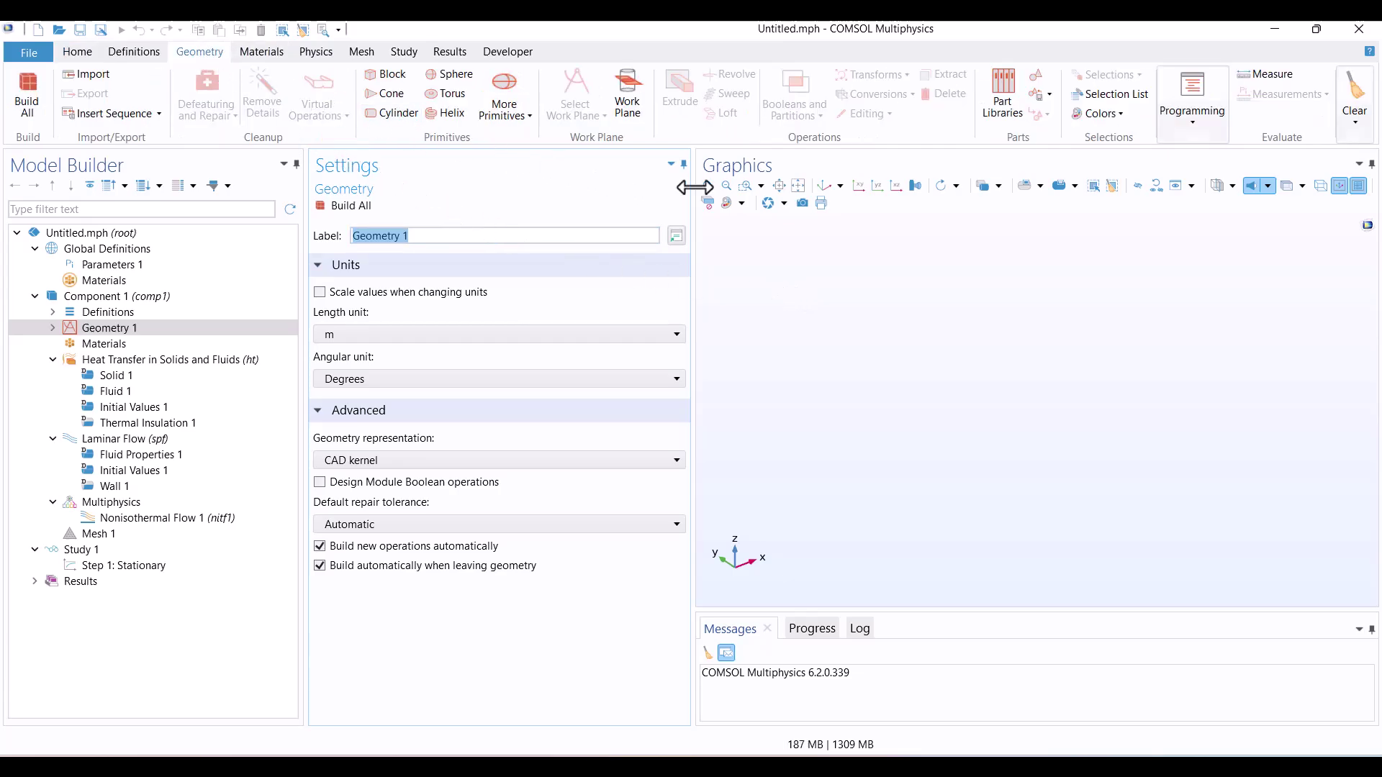
left_click(1005, 124)
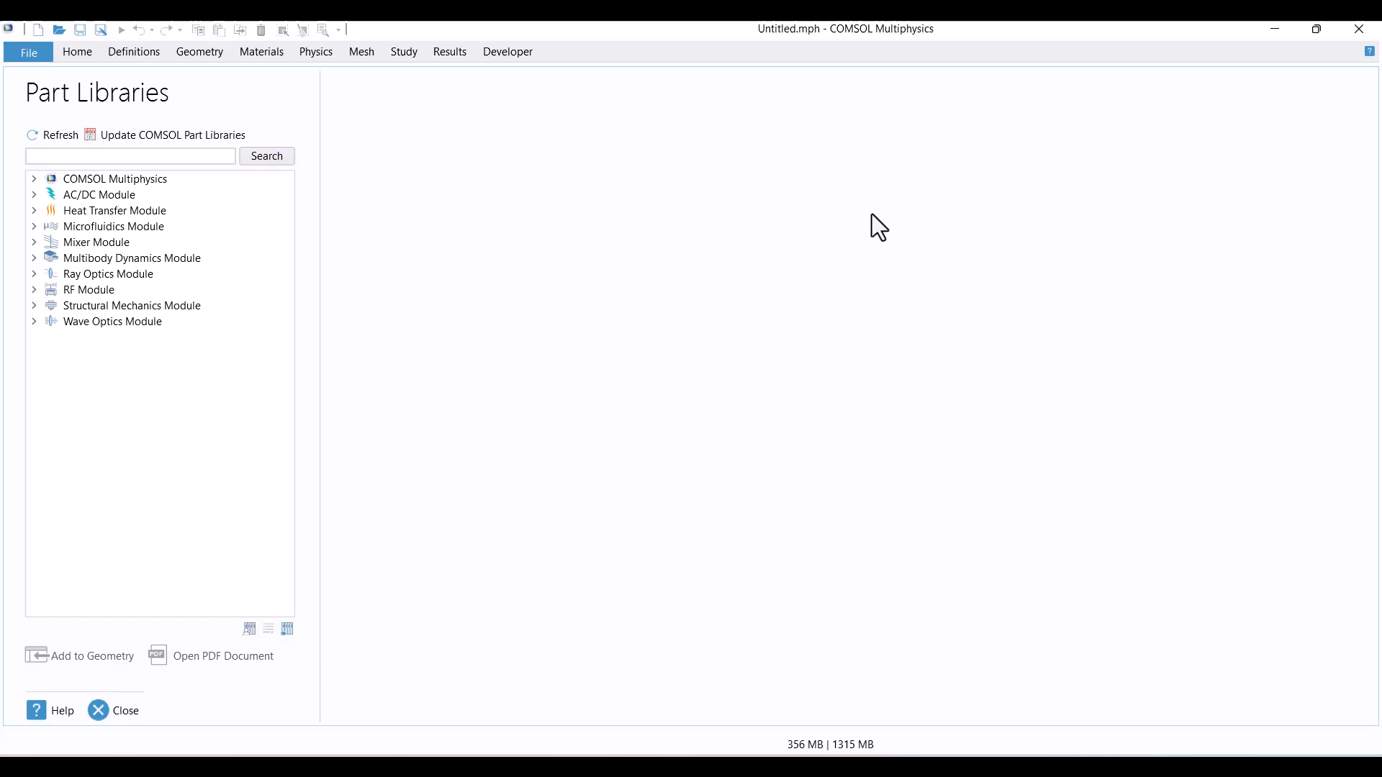
left_click(33, 211)
left_click(53, 224)
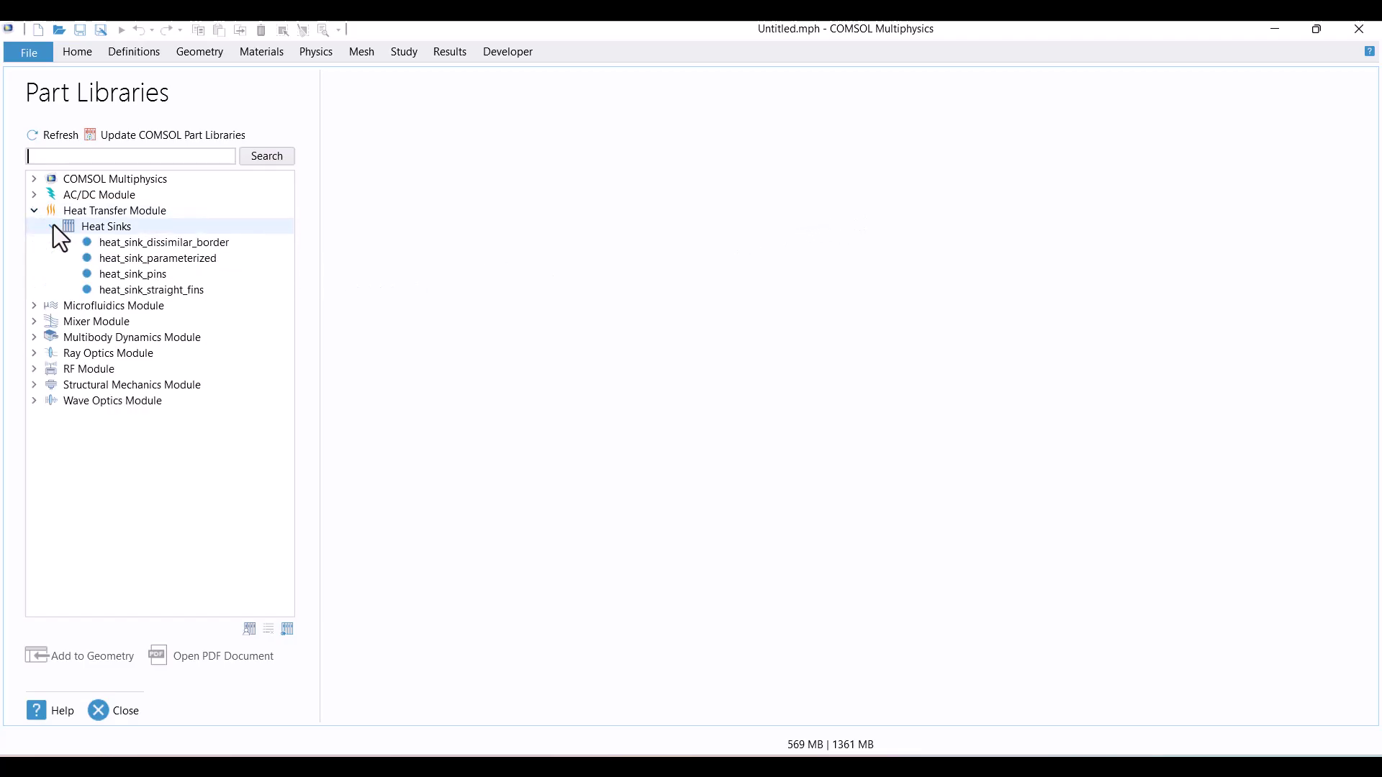
left_click(118, 240)
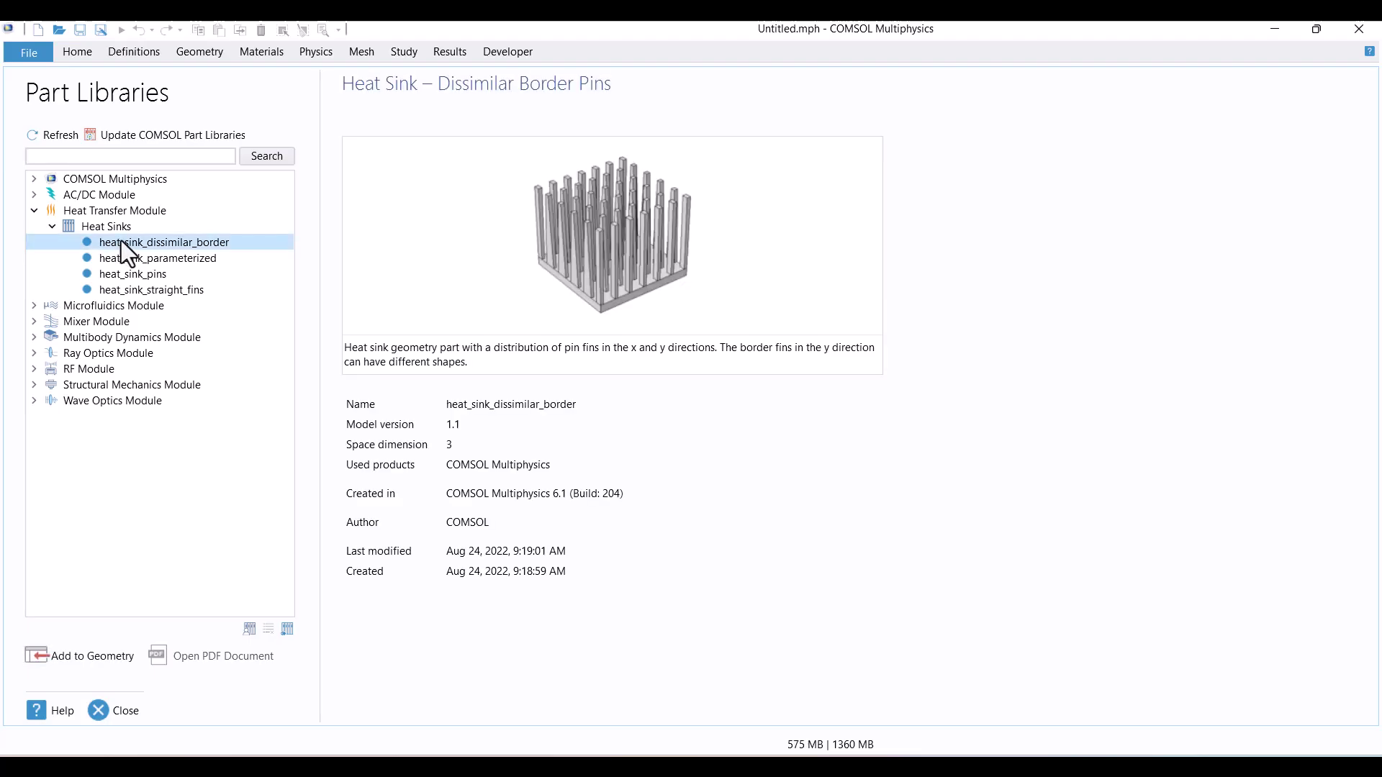
left_click(136, 261)
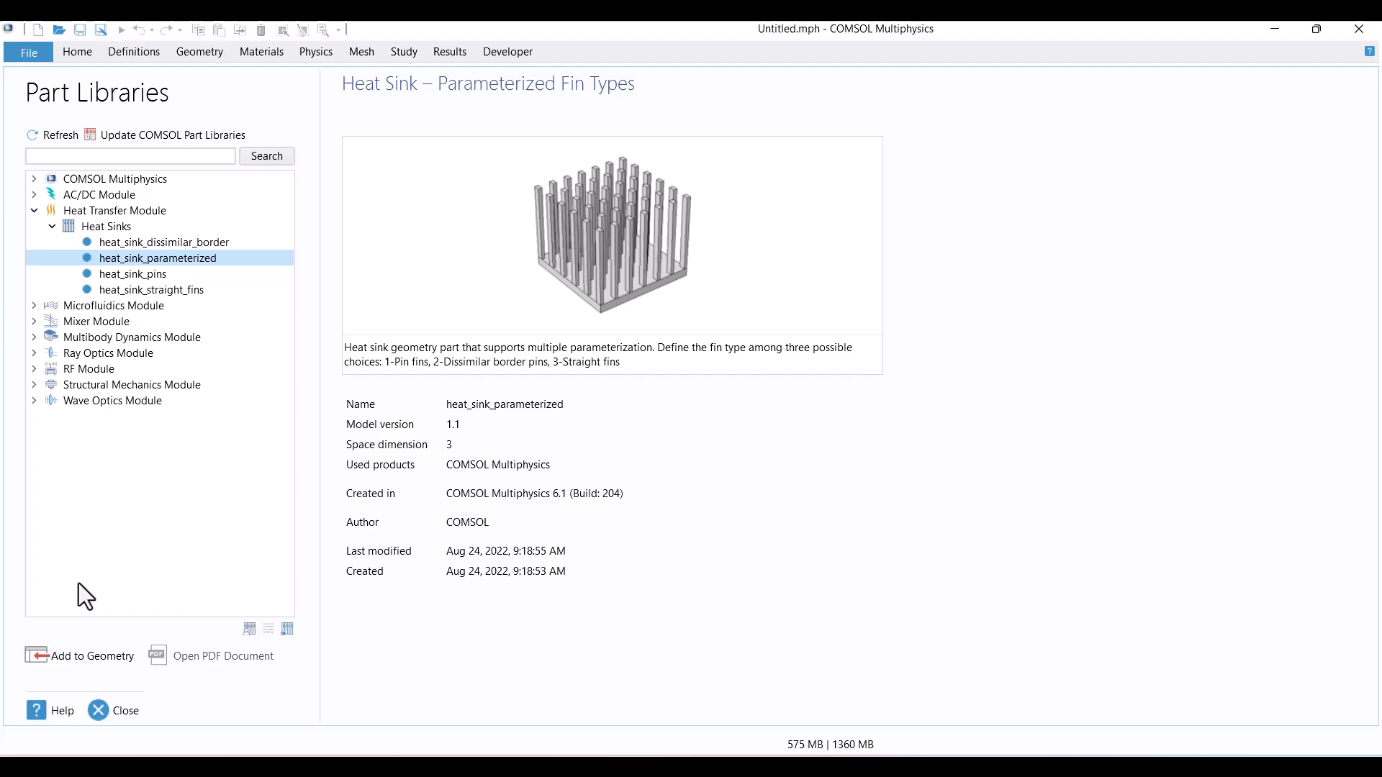
- Insert and build the parameterized heat sink, then add a default block
left_click(92, 662)
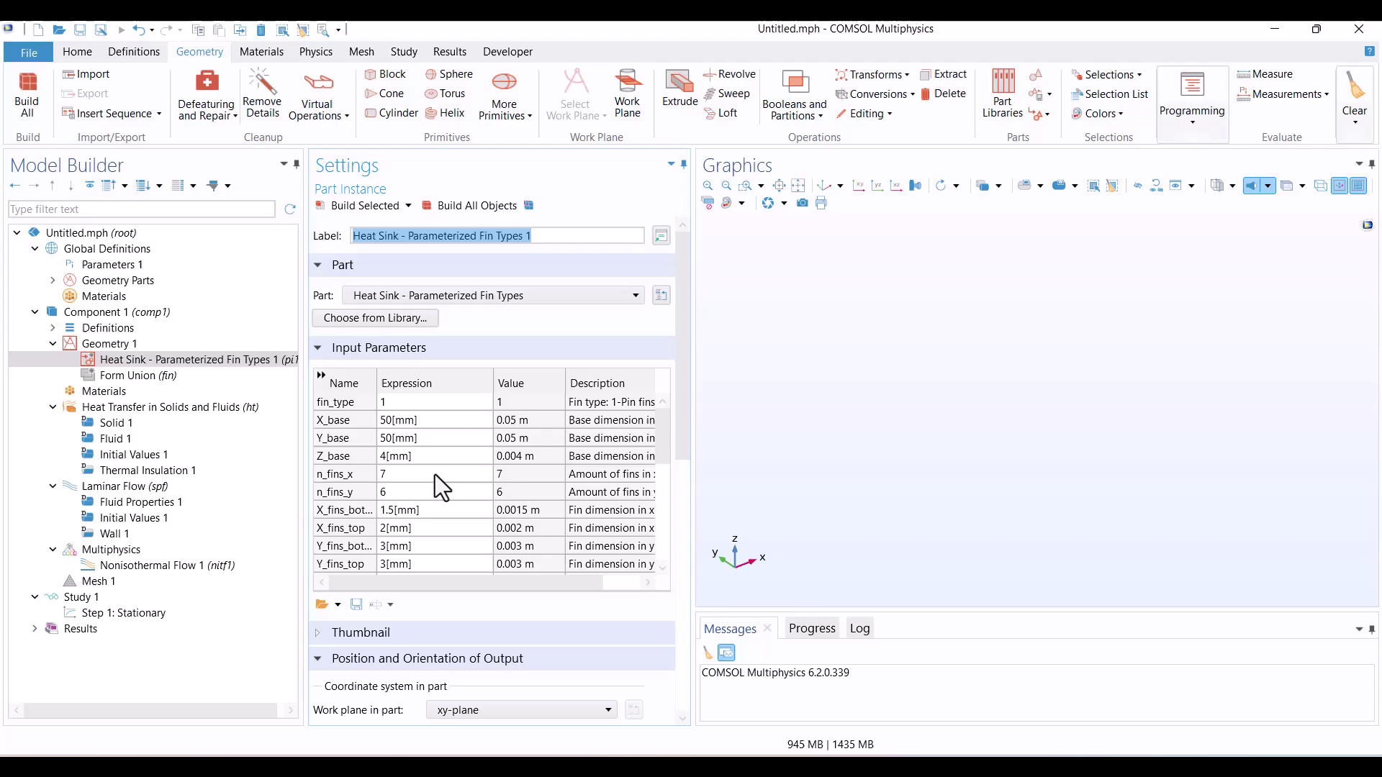
left_click(468, 206)
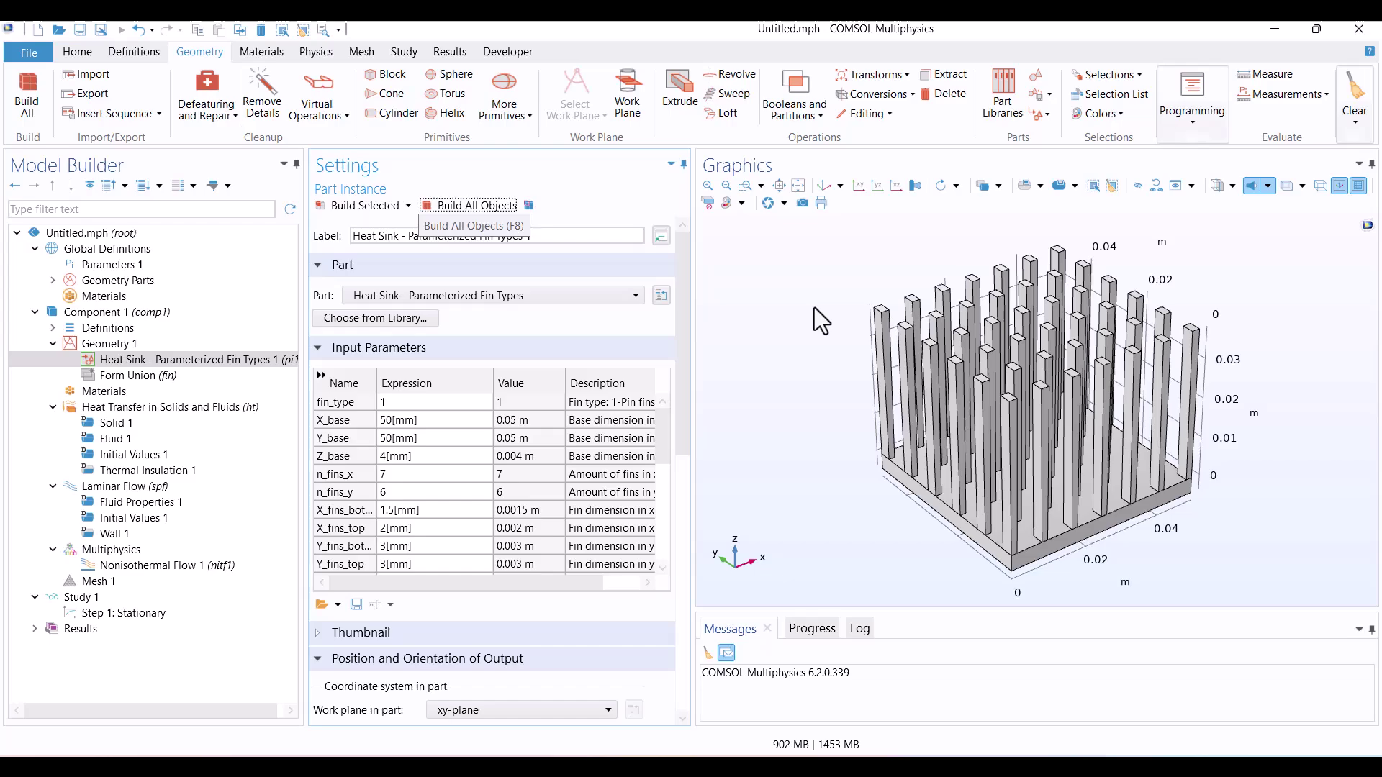
left_click(386, 74)
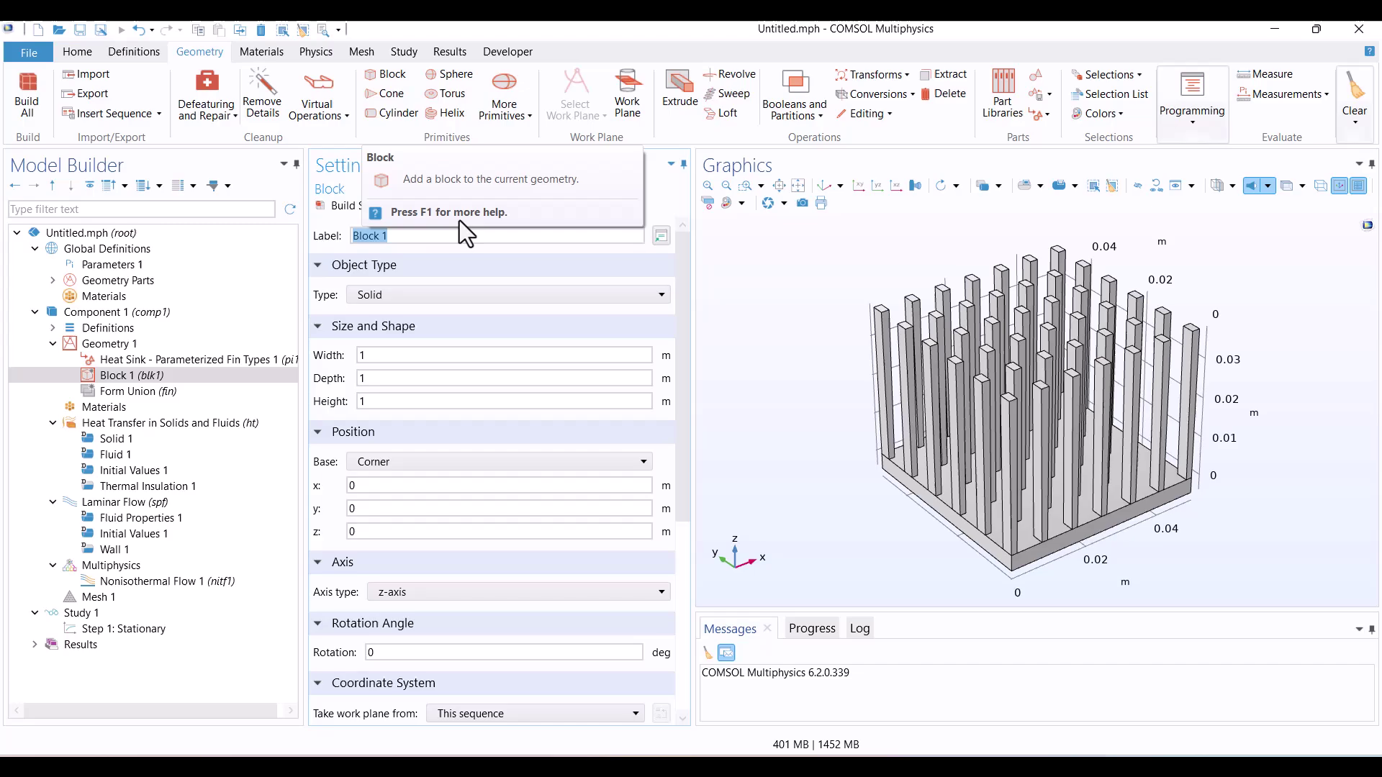
- Size the block 0.4 × 0.2 × 0.1 m and build it
double_click(421, 352)
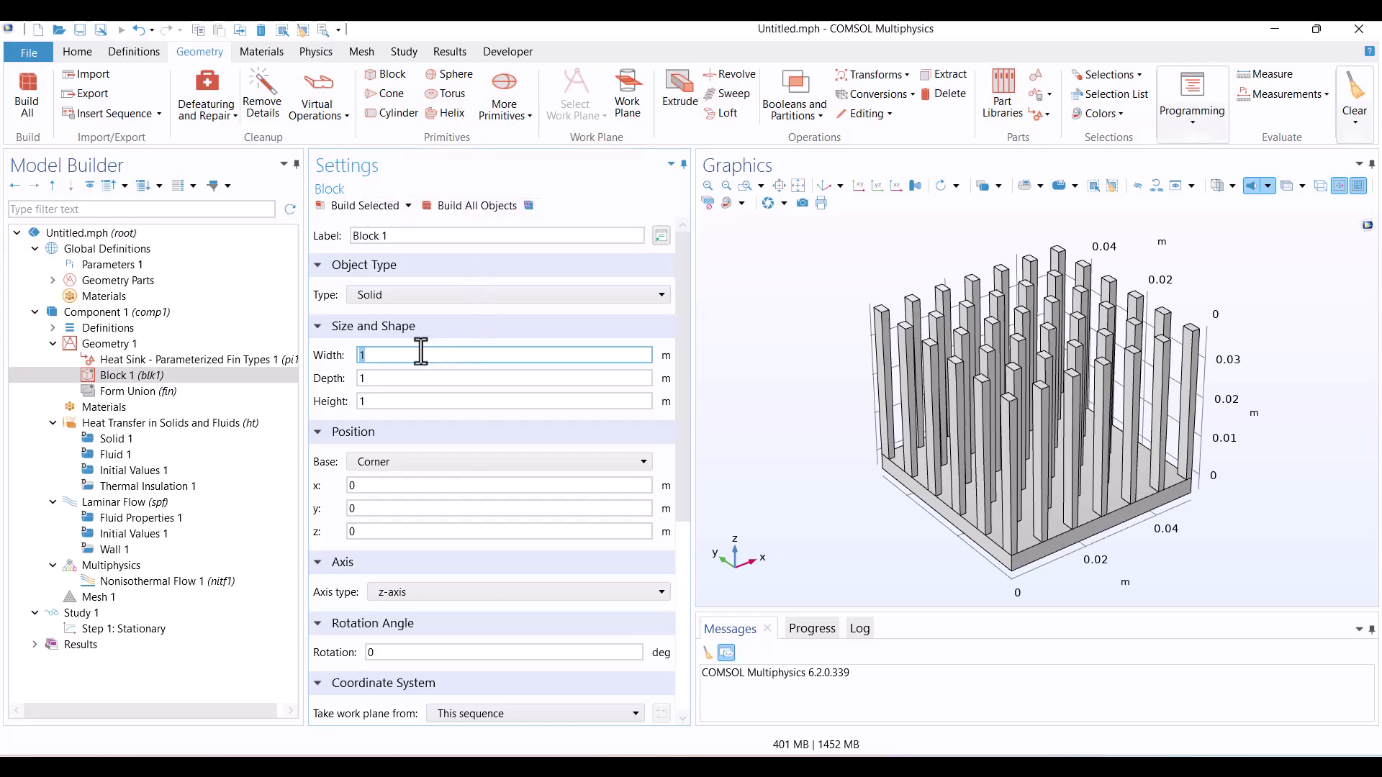
type("0.4")
double_click(420, 376)
type("0.")
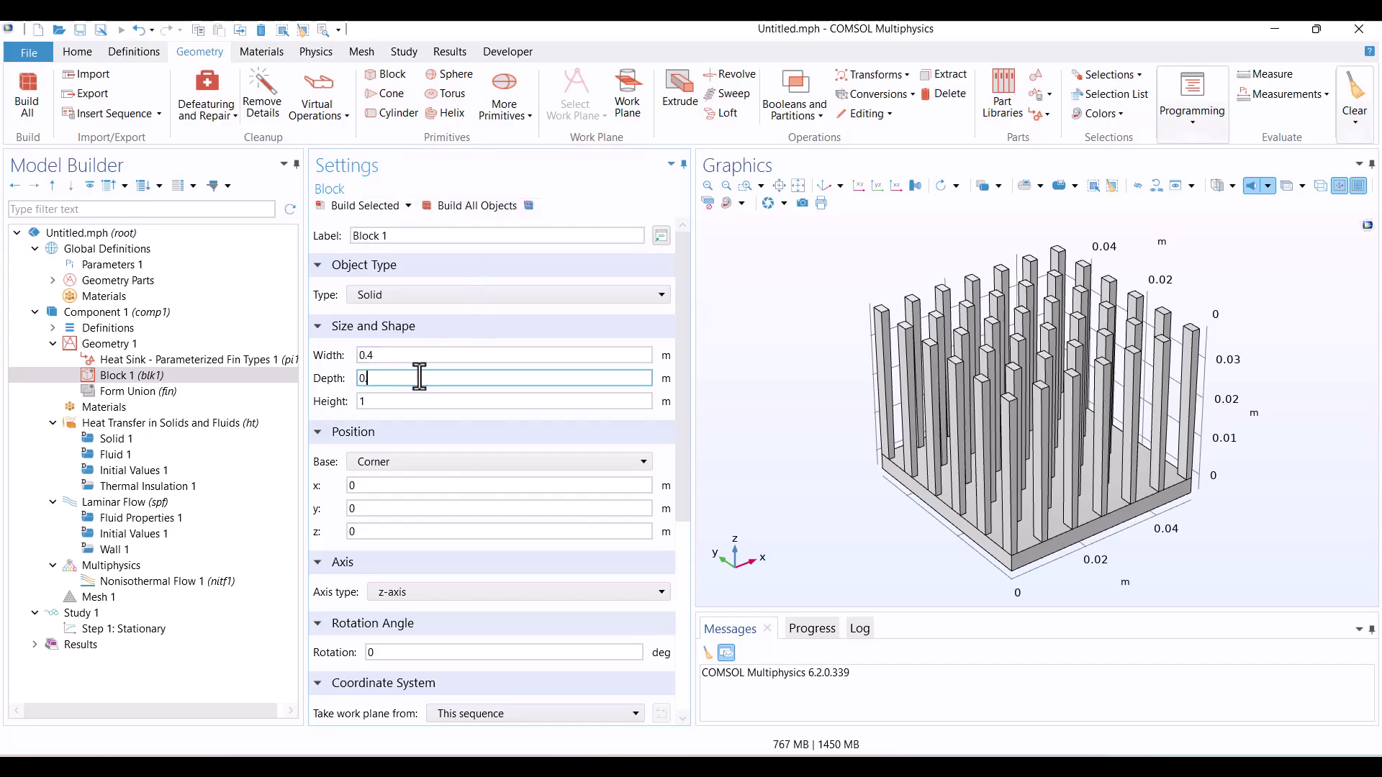
type("2")
double_click(420, 401)
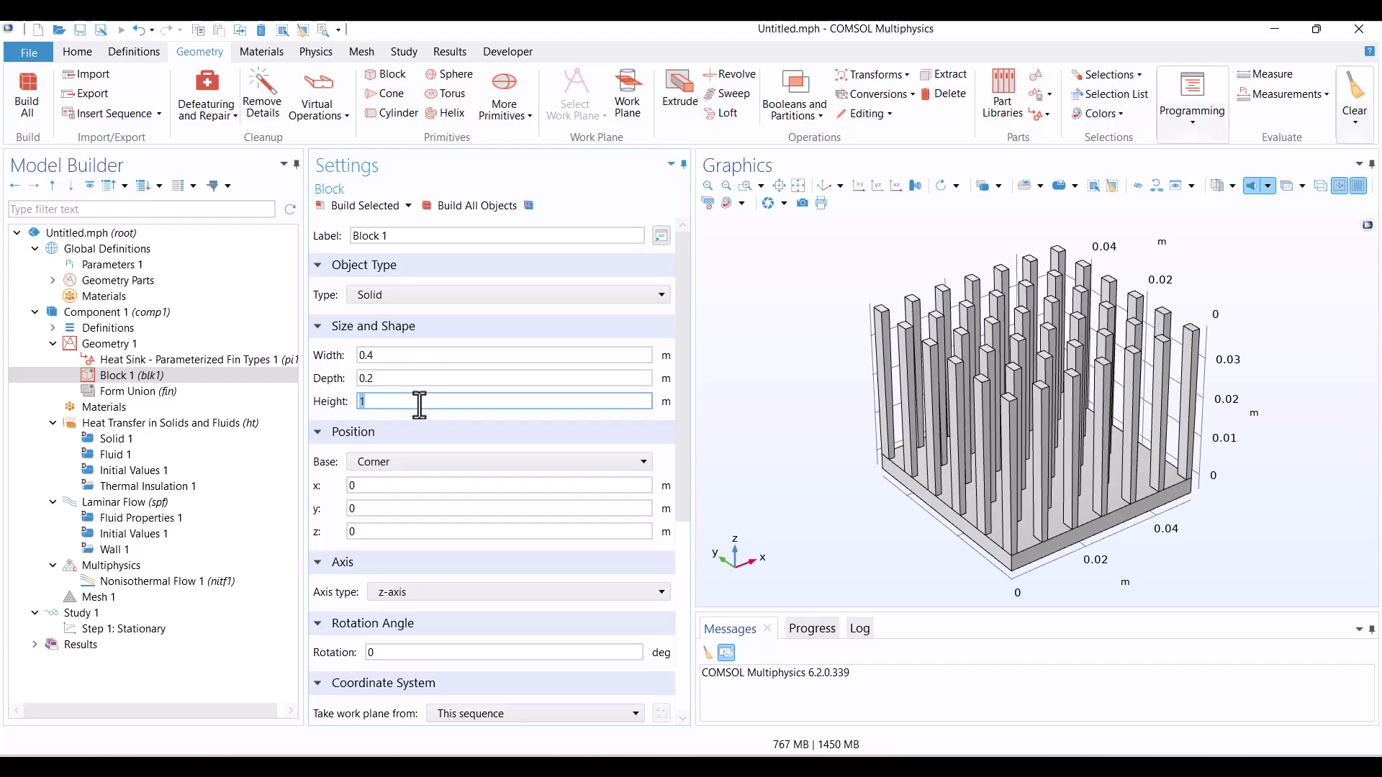
type("0.1")
key("Return")
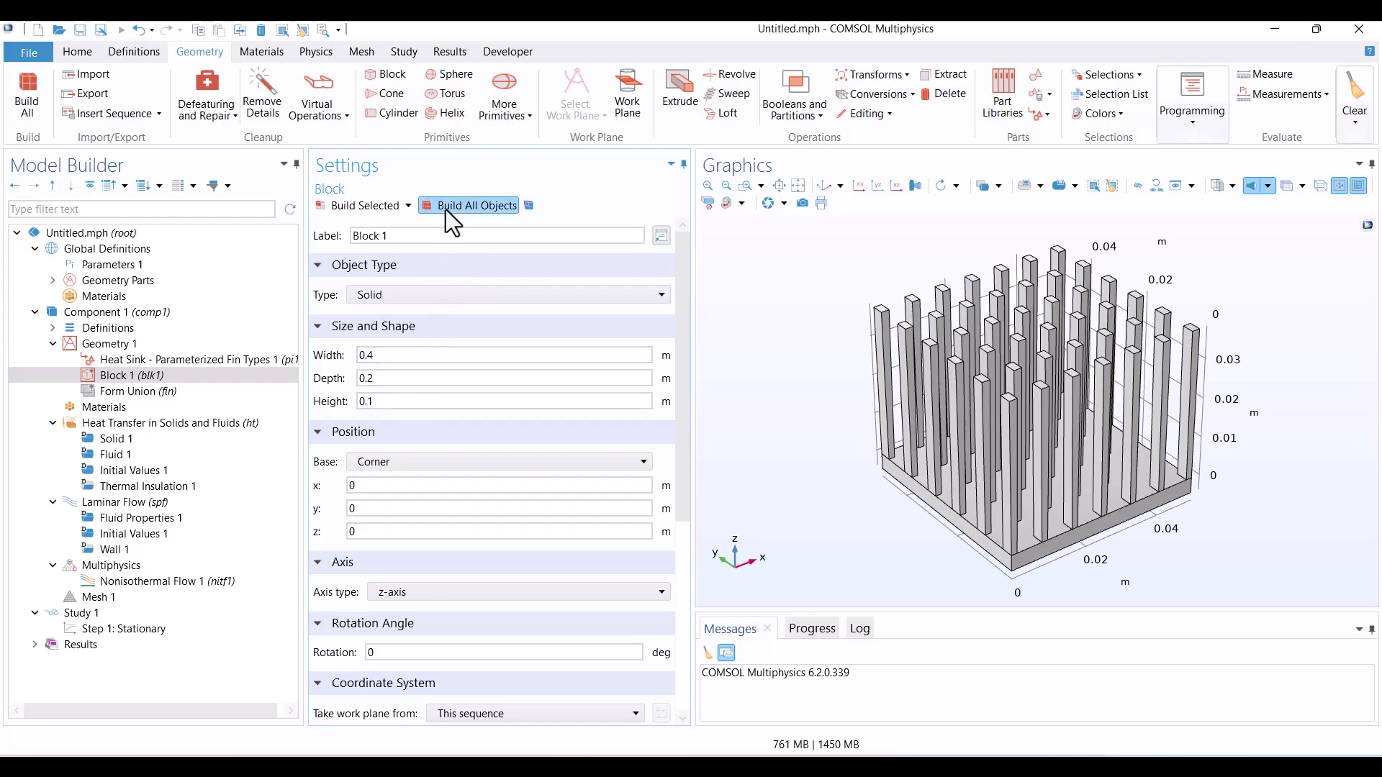
left_click(446, 209)
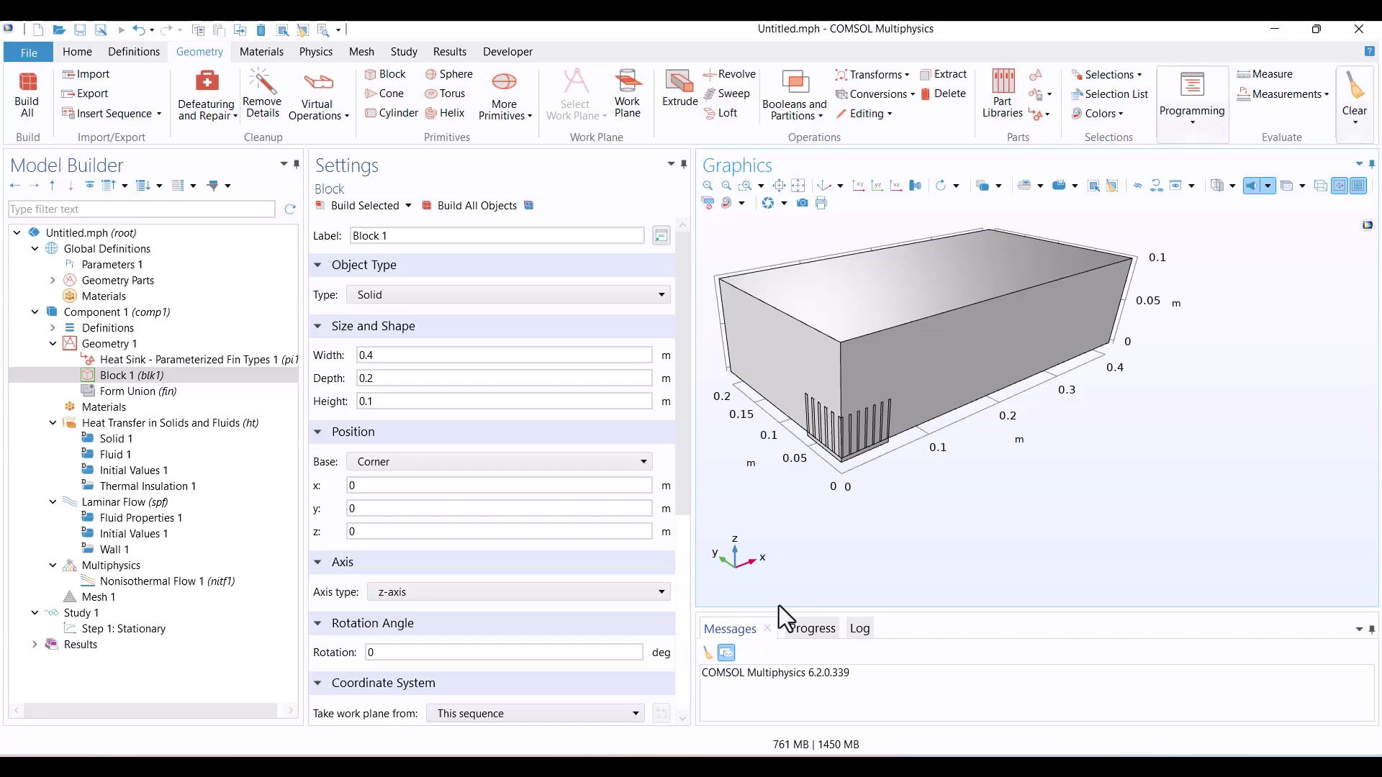
- Position the block at x = -0.17, y = -0.07 and rebuild
left_click_drag(796, 504, 795, 530)
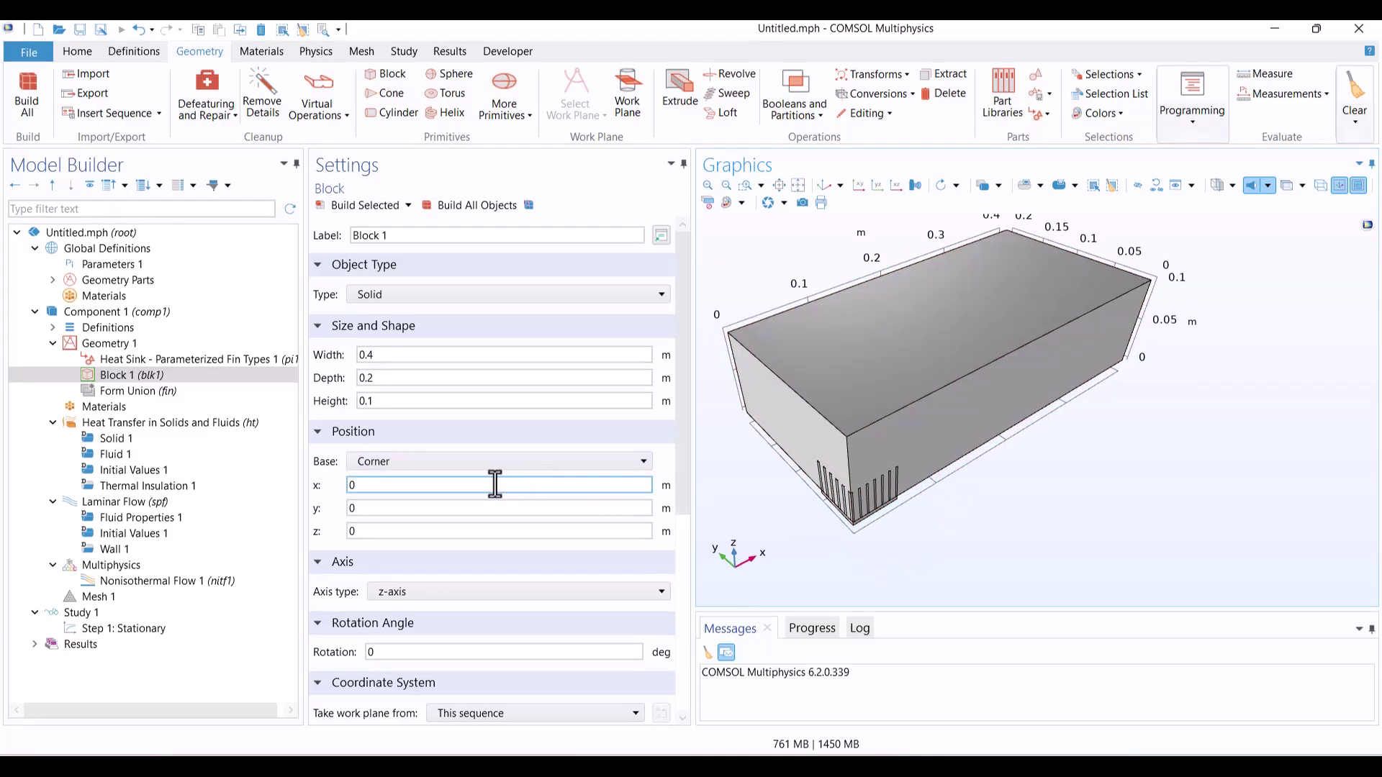
left_click(451, 485)
double_click(451, 485)
type("-")
type("0.")
type("17")
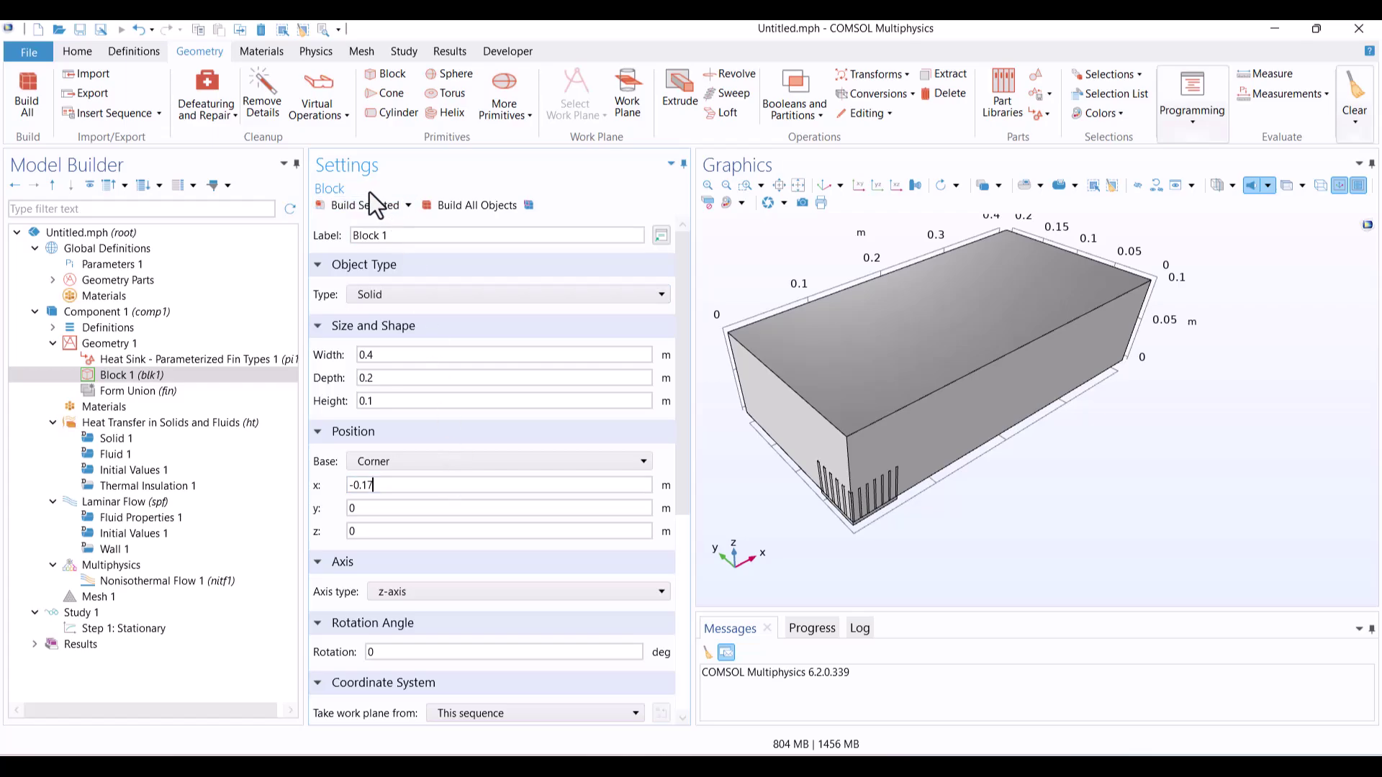
left_click(338, 200)
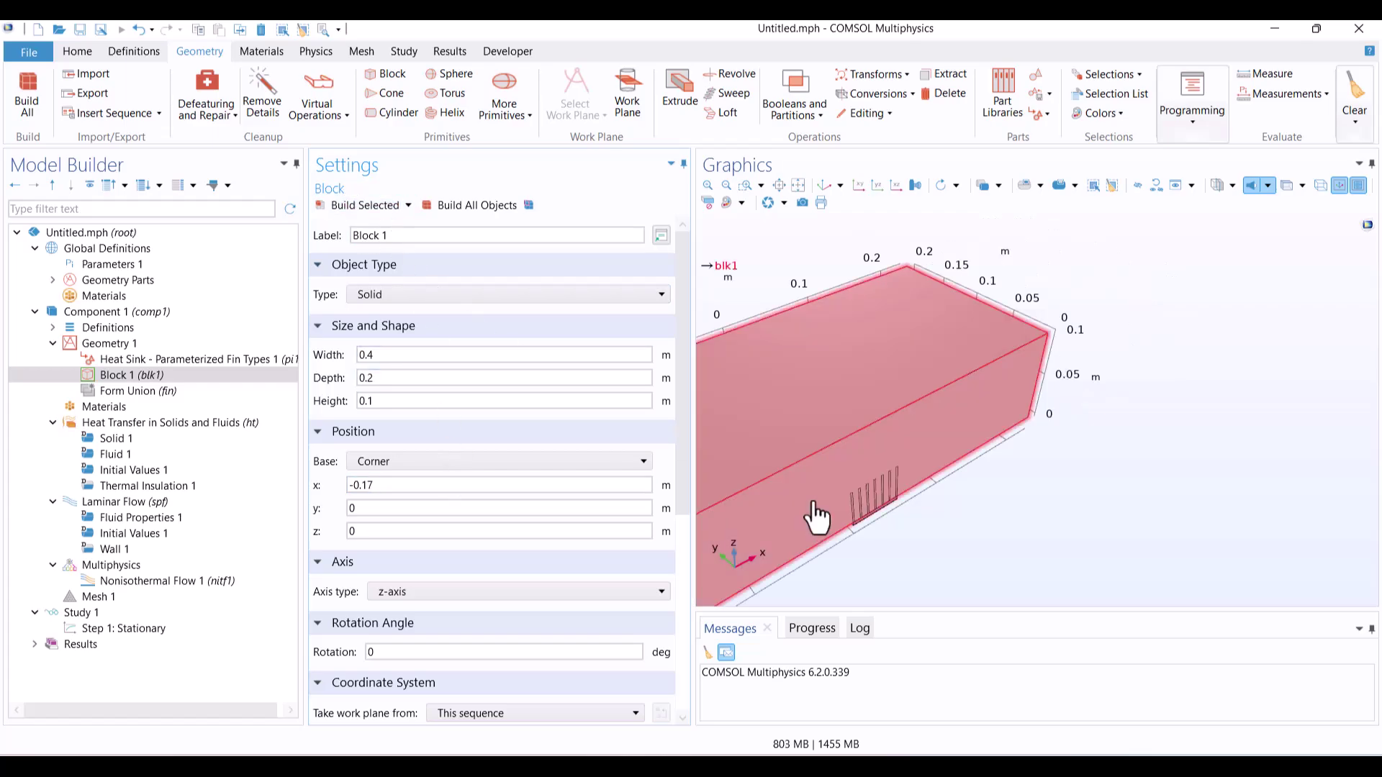
left_click(523, 502)
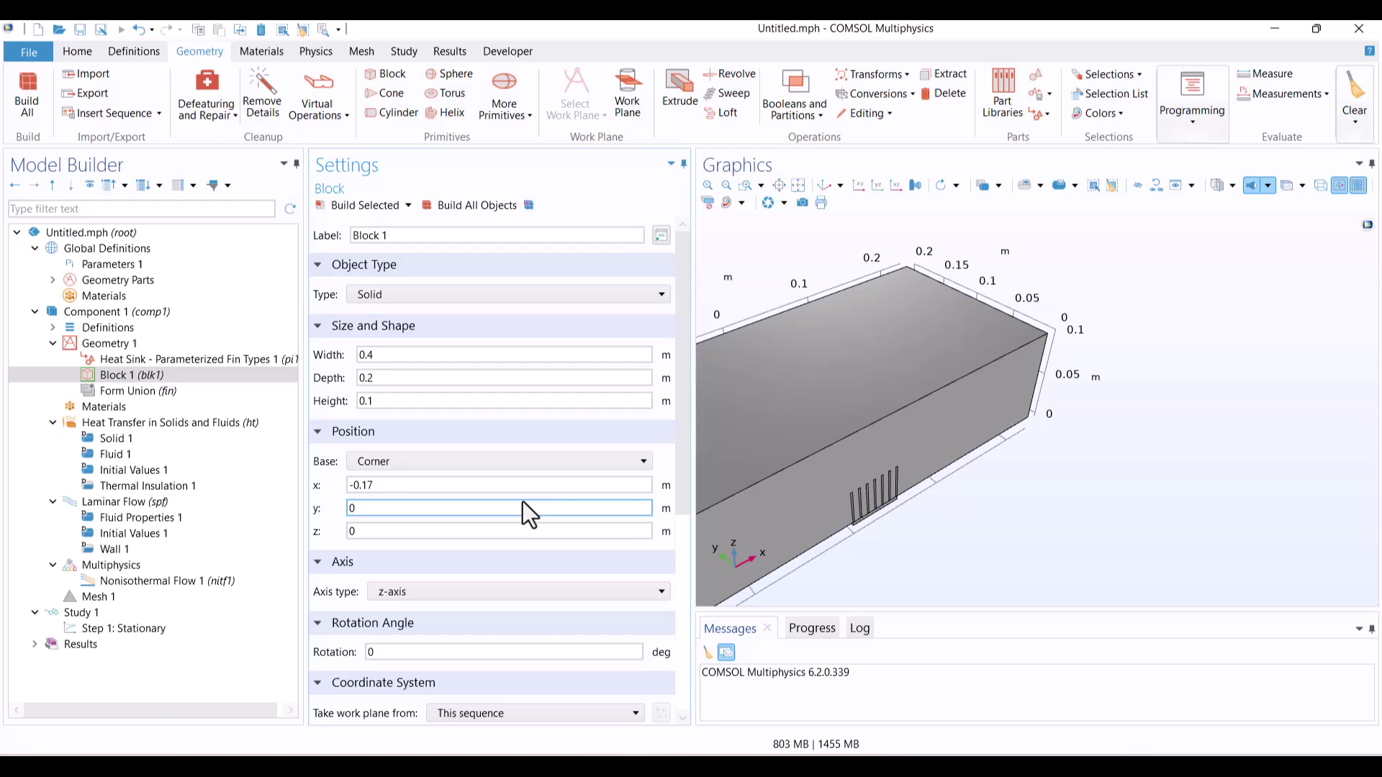
type("-0")
type(".07")
left_click(461, 207)
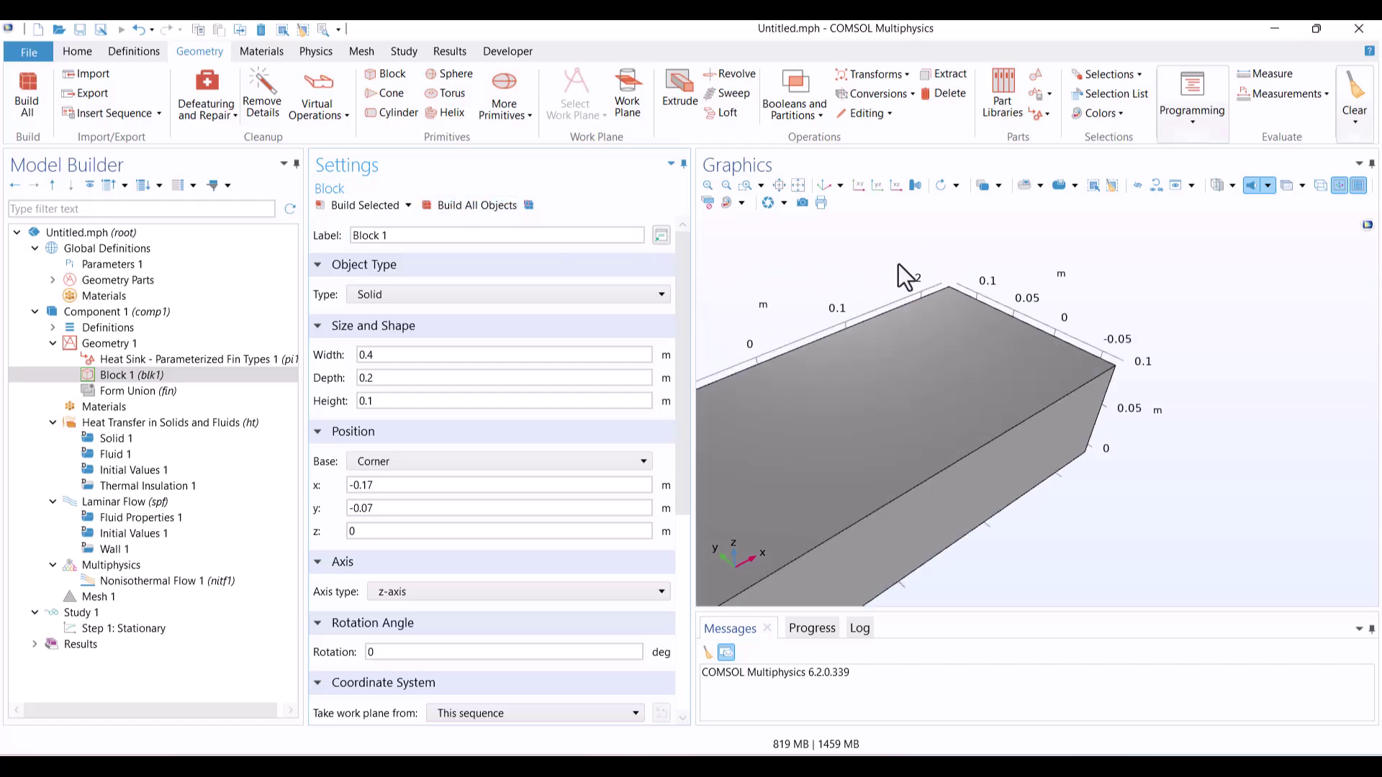
- Make the geometry transparent to inspect the fins, then reset the view
left_click(1286, 185)
right_click_drag(1215, 494, 1236, 451)
left_click(974, 395)
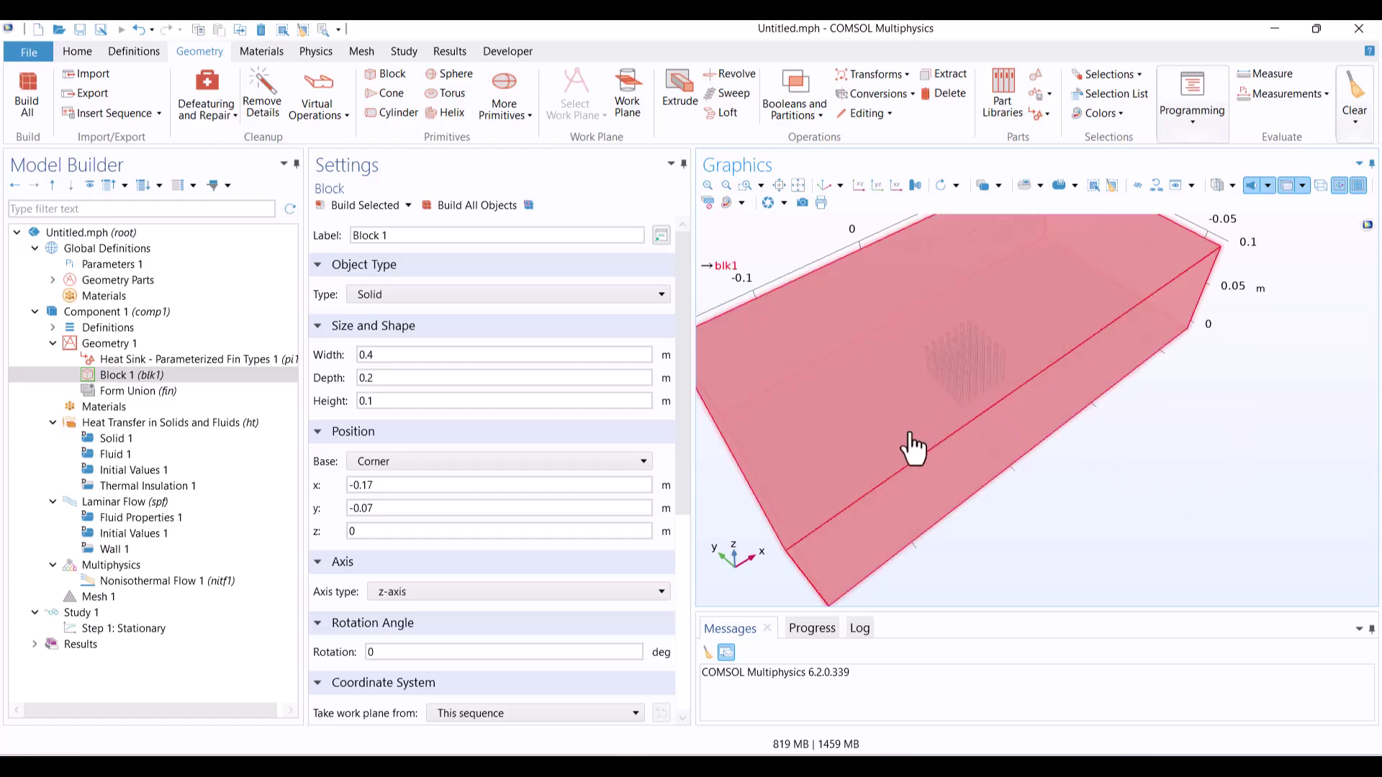
left_click(1158, 395)
left_click(822, 186)
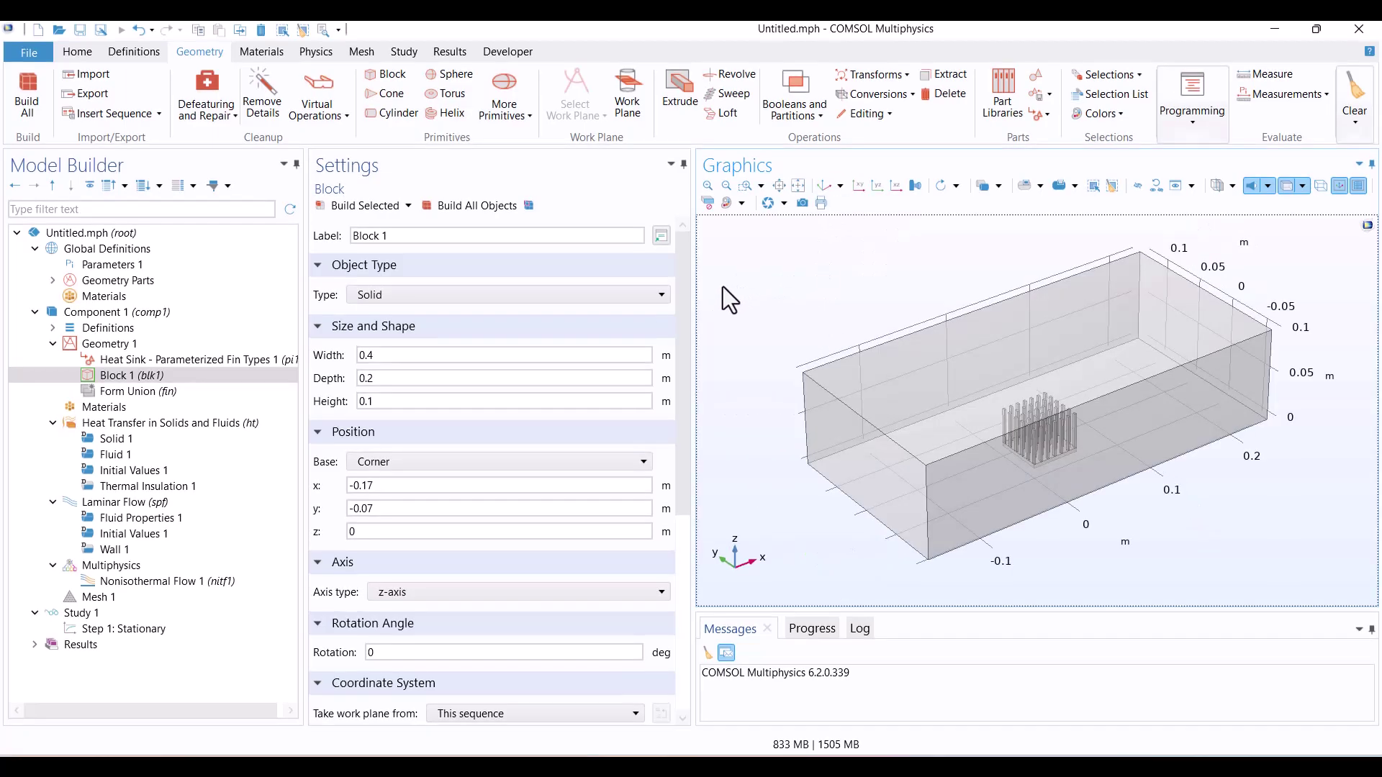
left_click(98, 407)
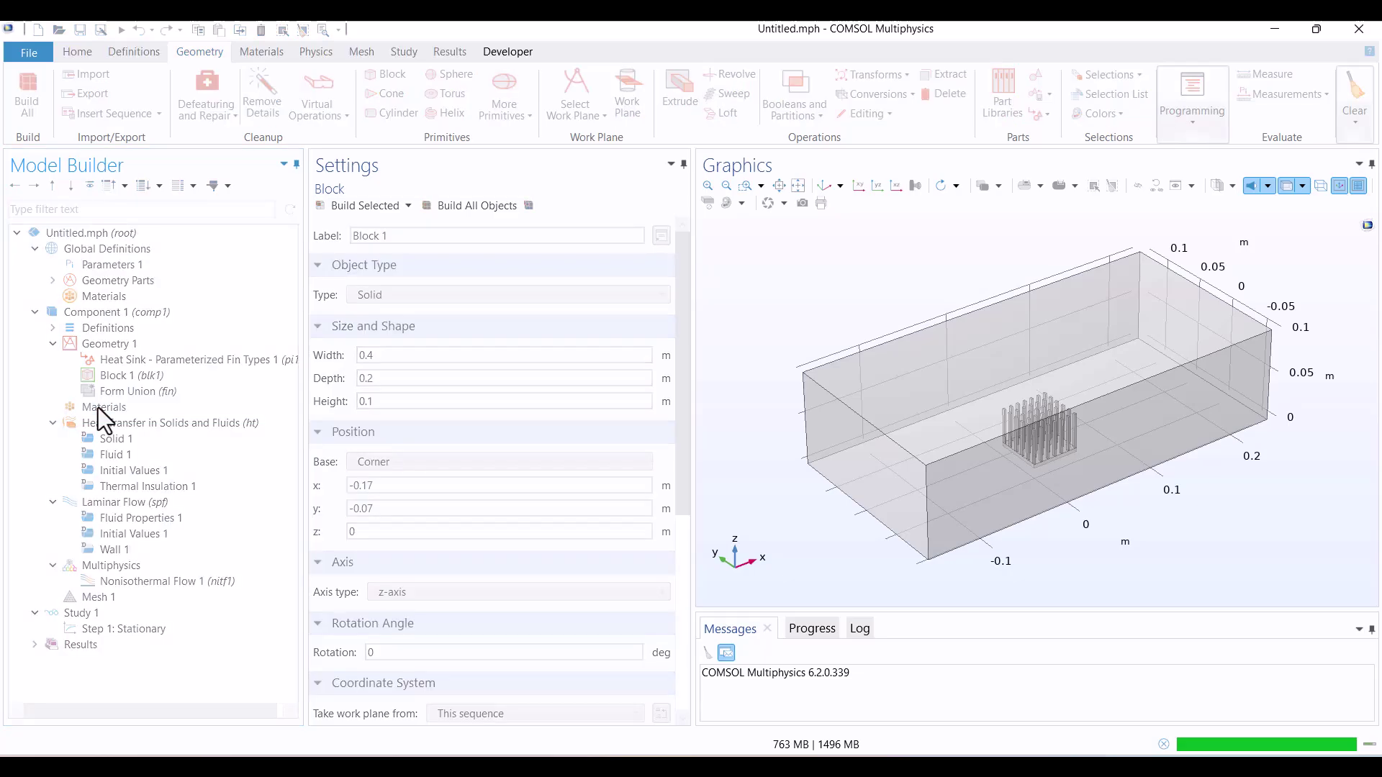
- Add Air and Aluminum from the Built-in material library to the component
right_click(98, 407)
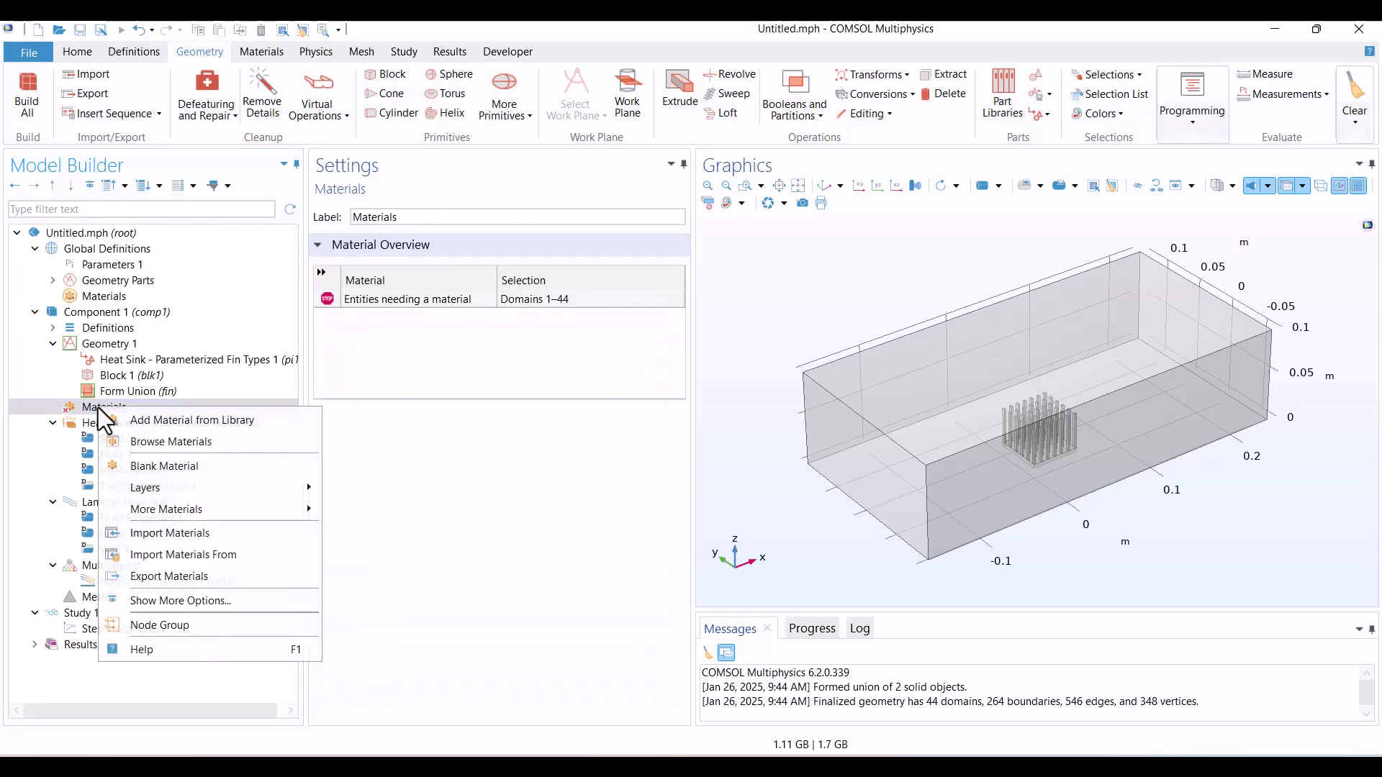
left_click(179, 419)
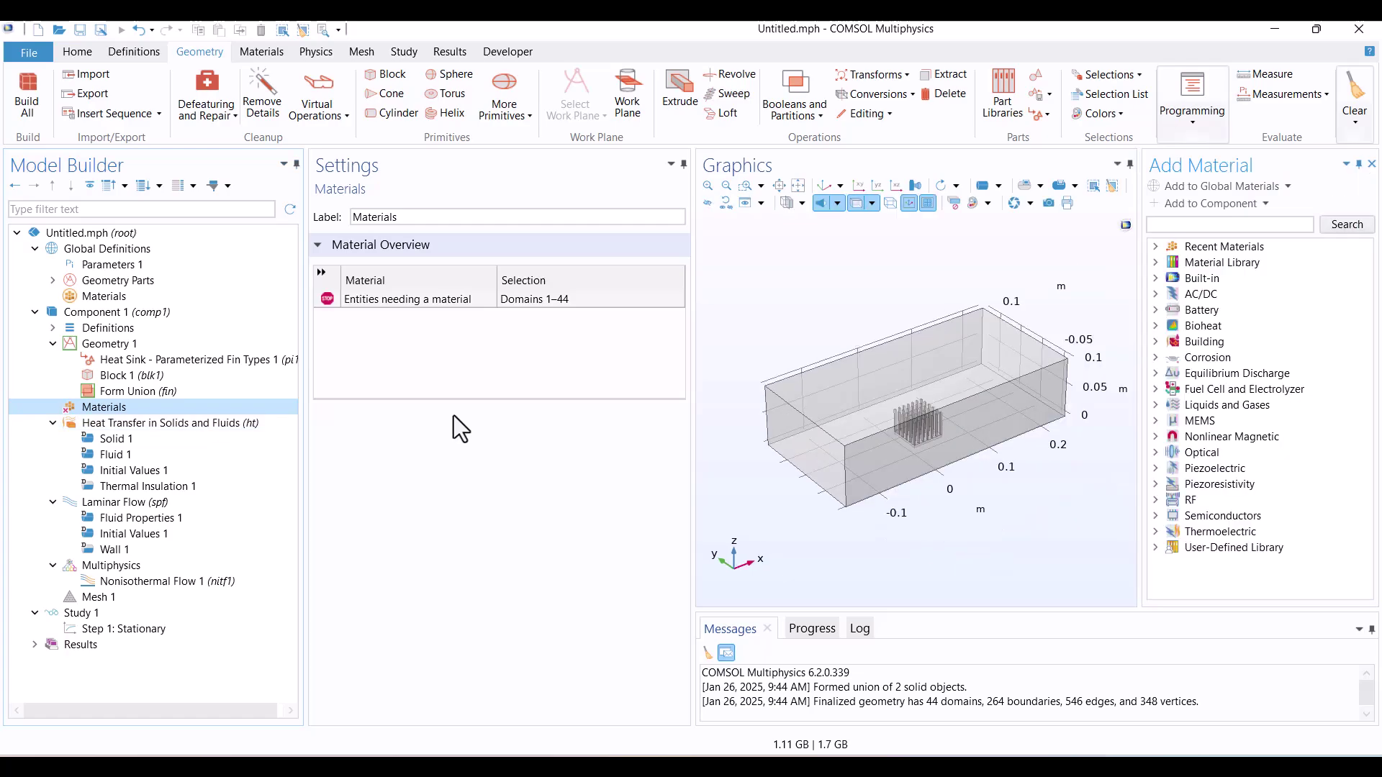
left_click(1156, 278)
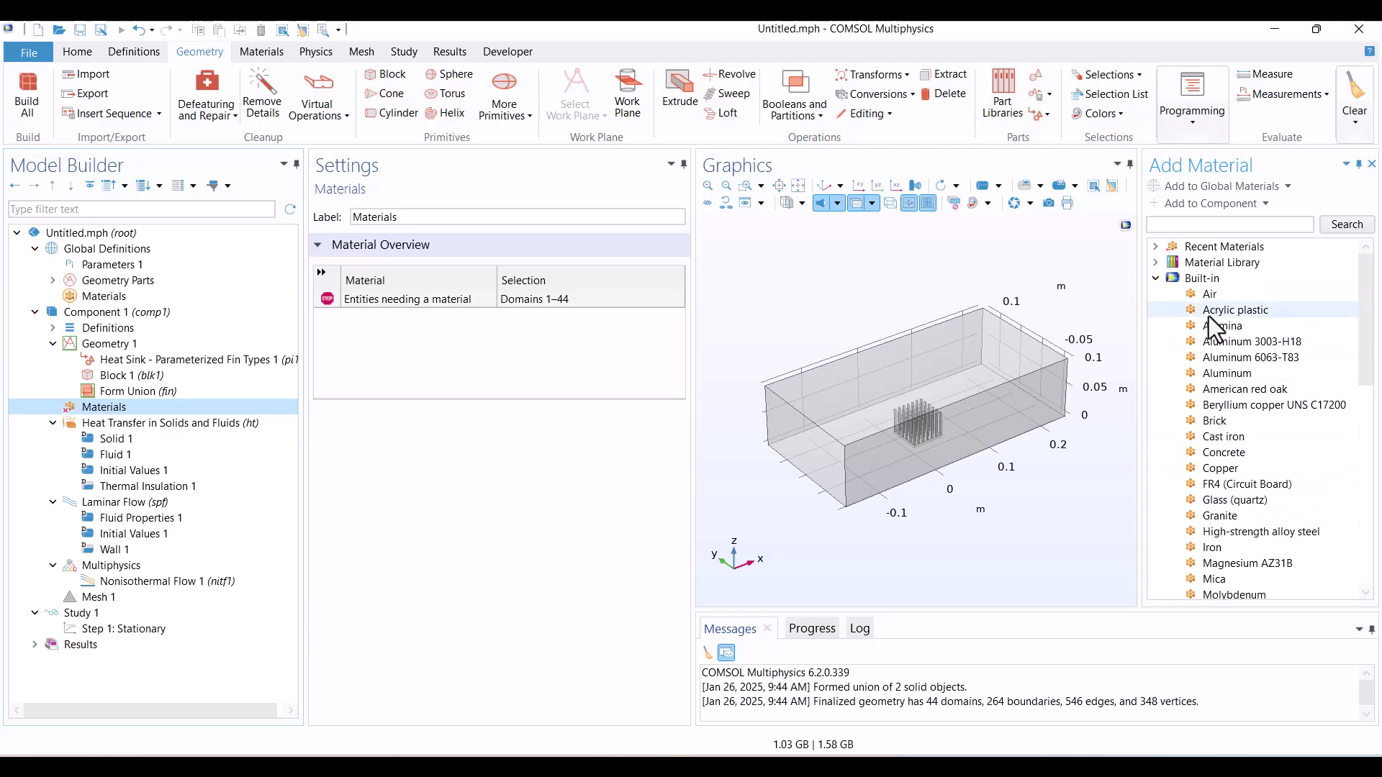
left_click(1207, 295)
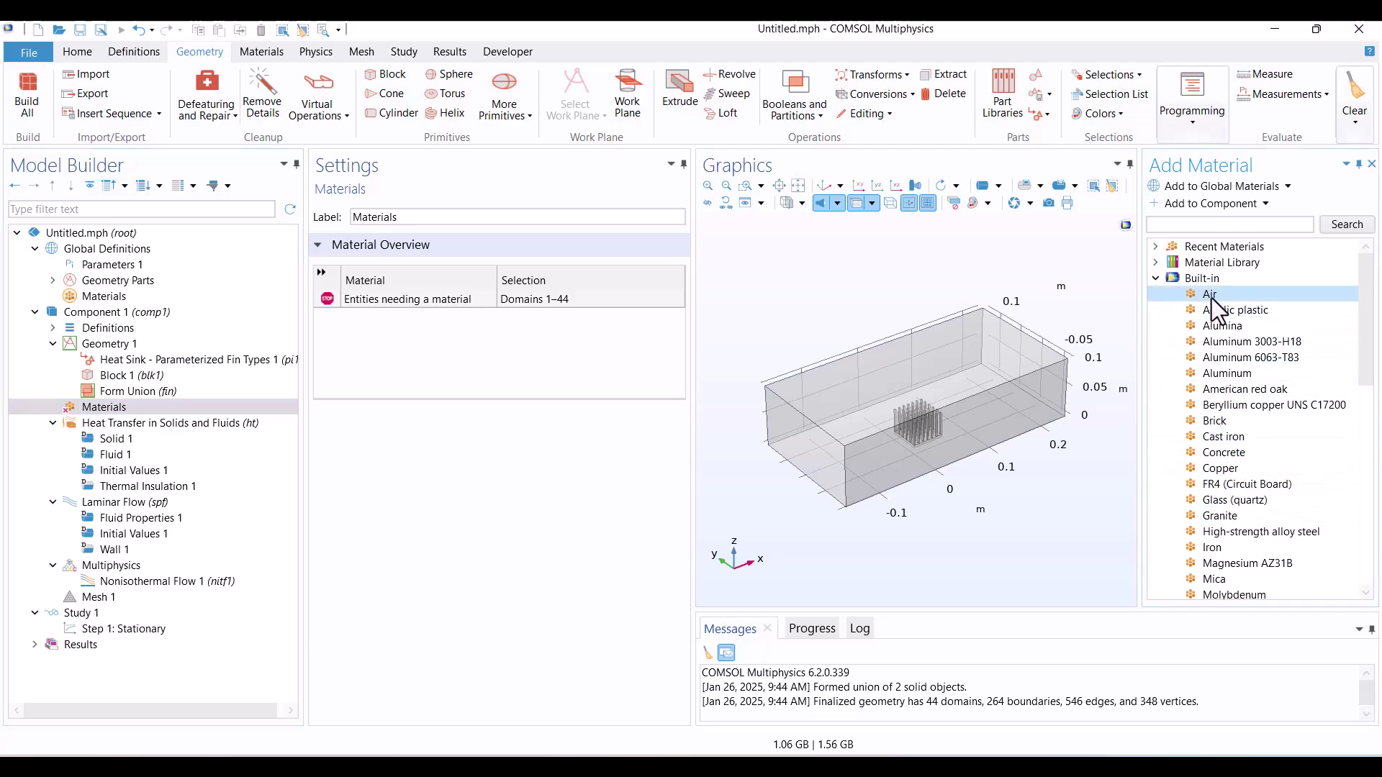
left_click(1199, 209)
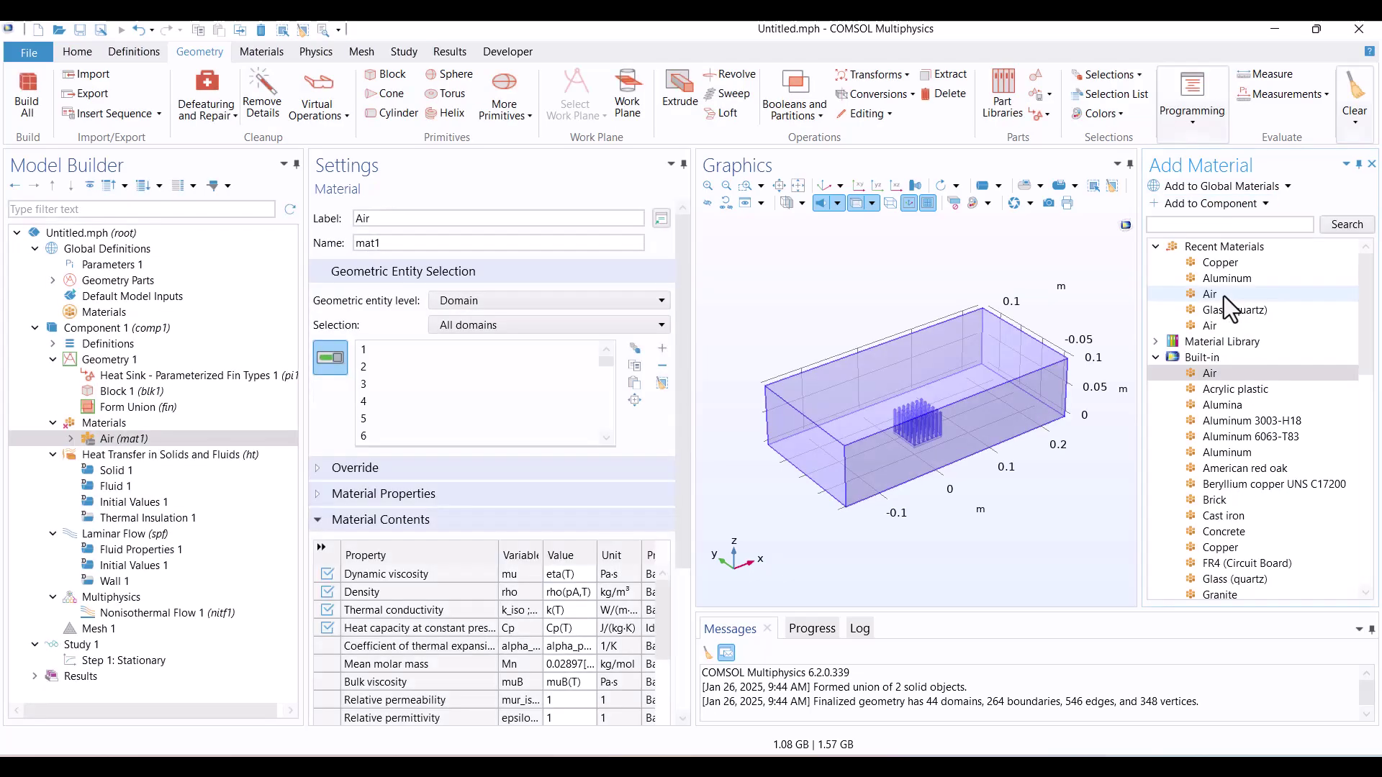
left_click(1231, 450)
left_click(1186, 205)
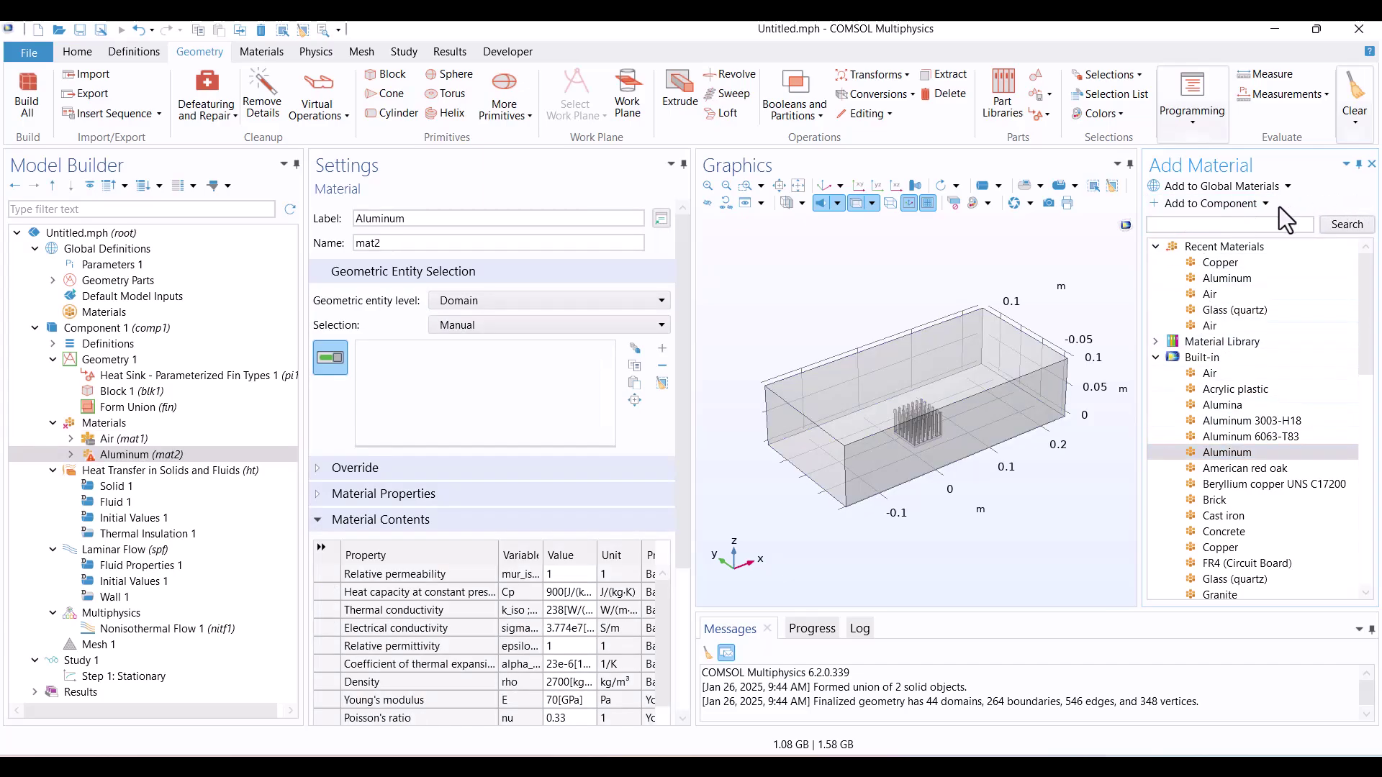
left_click(1371, 163)
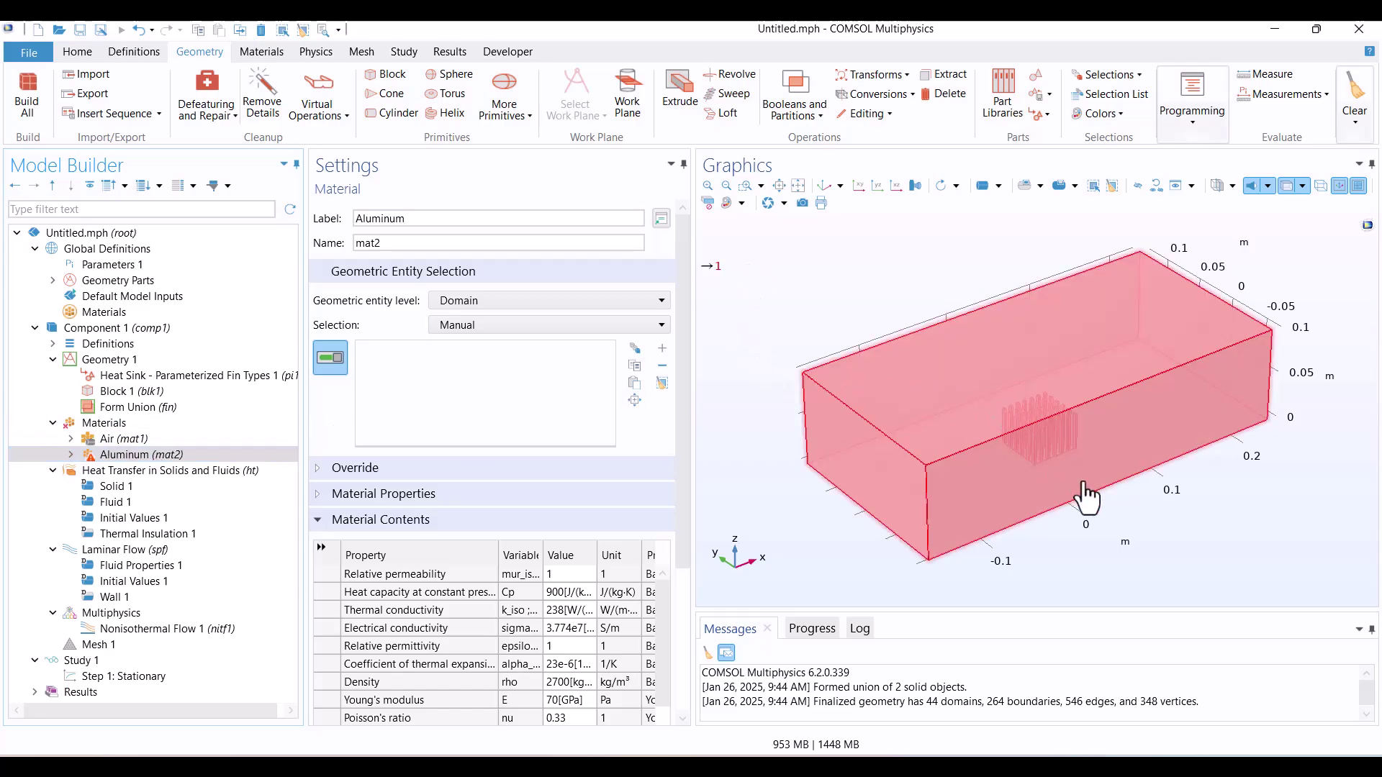
- Give Aluminum all domains except the air box, and set Air manually to domain 1
key("ctrl+a")
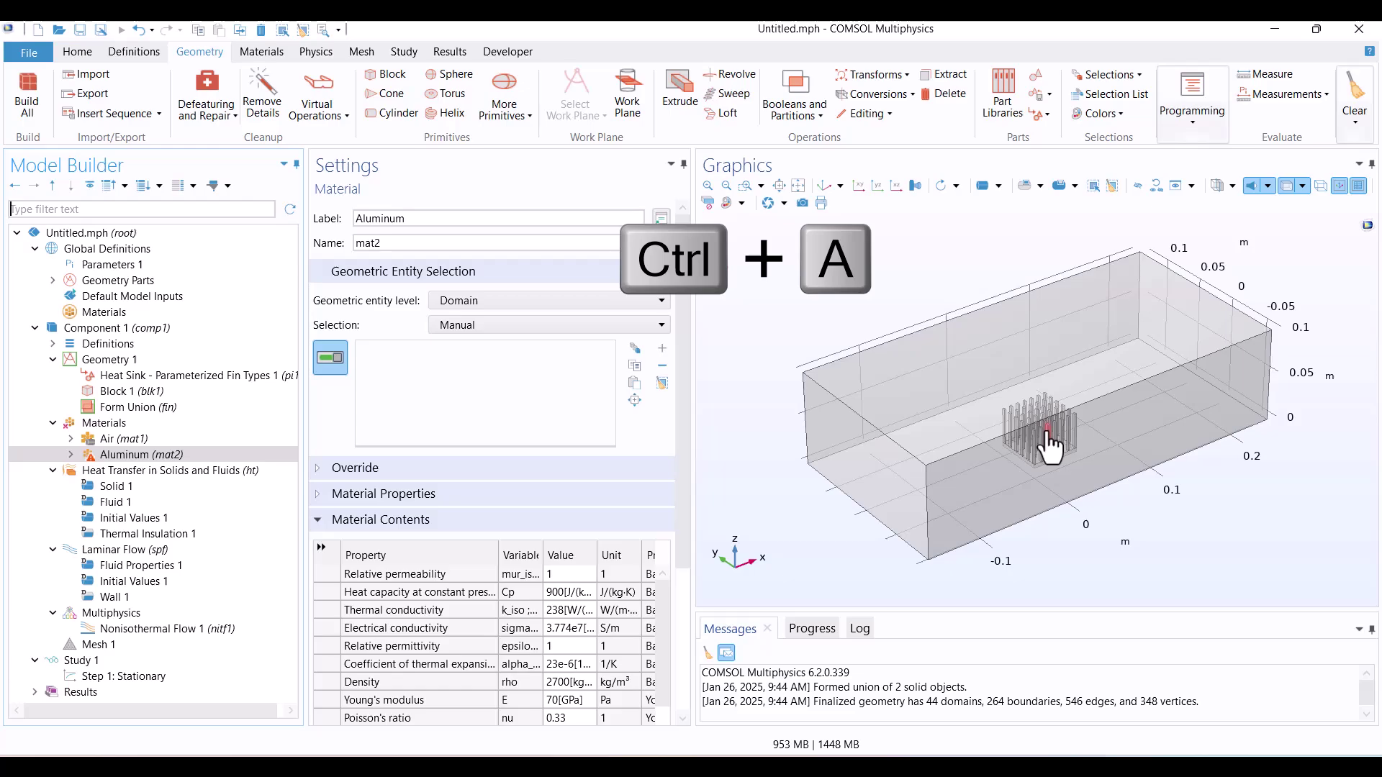
key("ctrl+a")
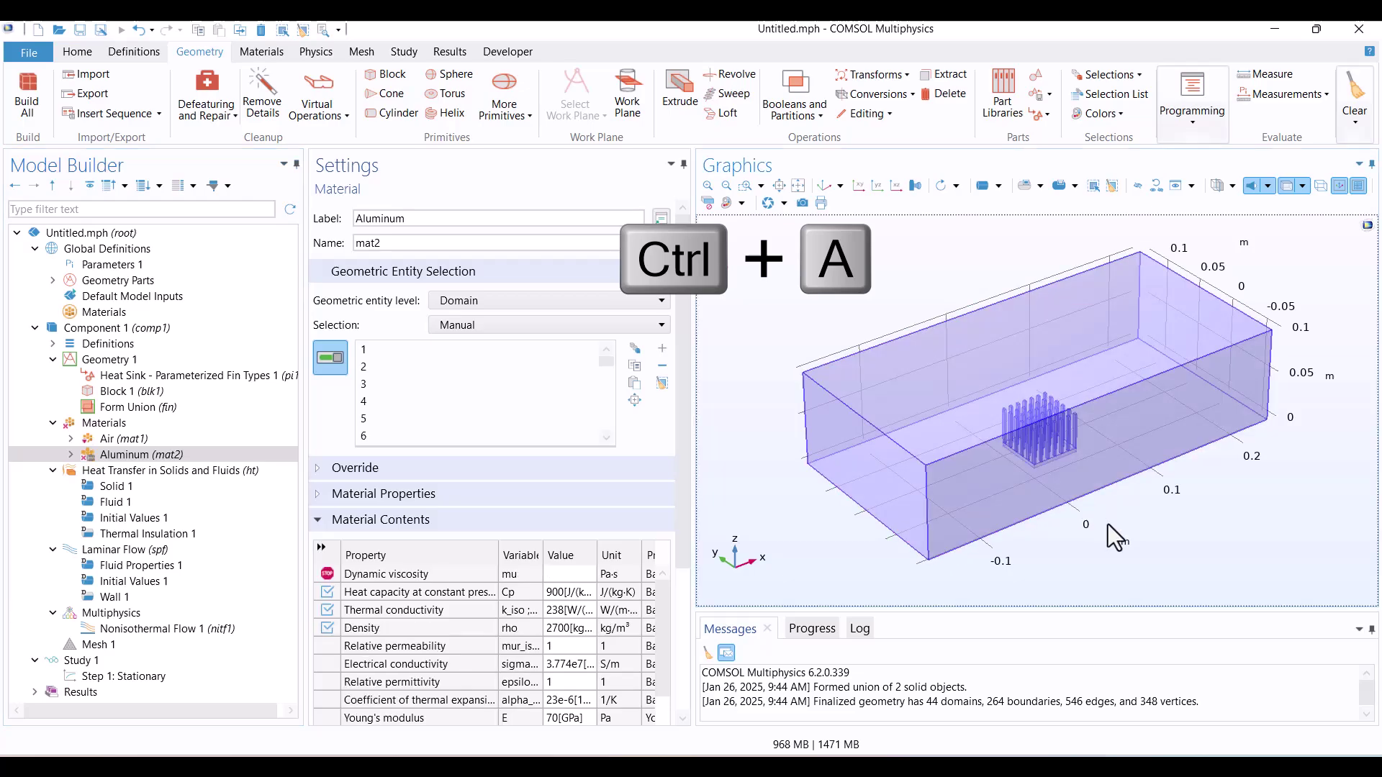
left_click(990, 500)
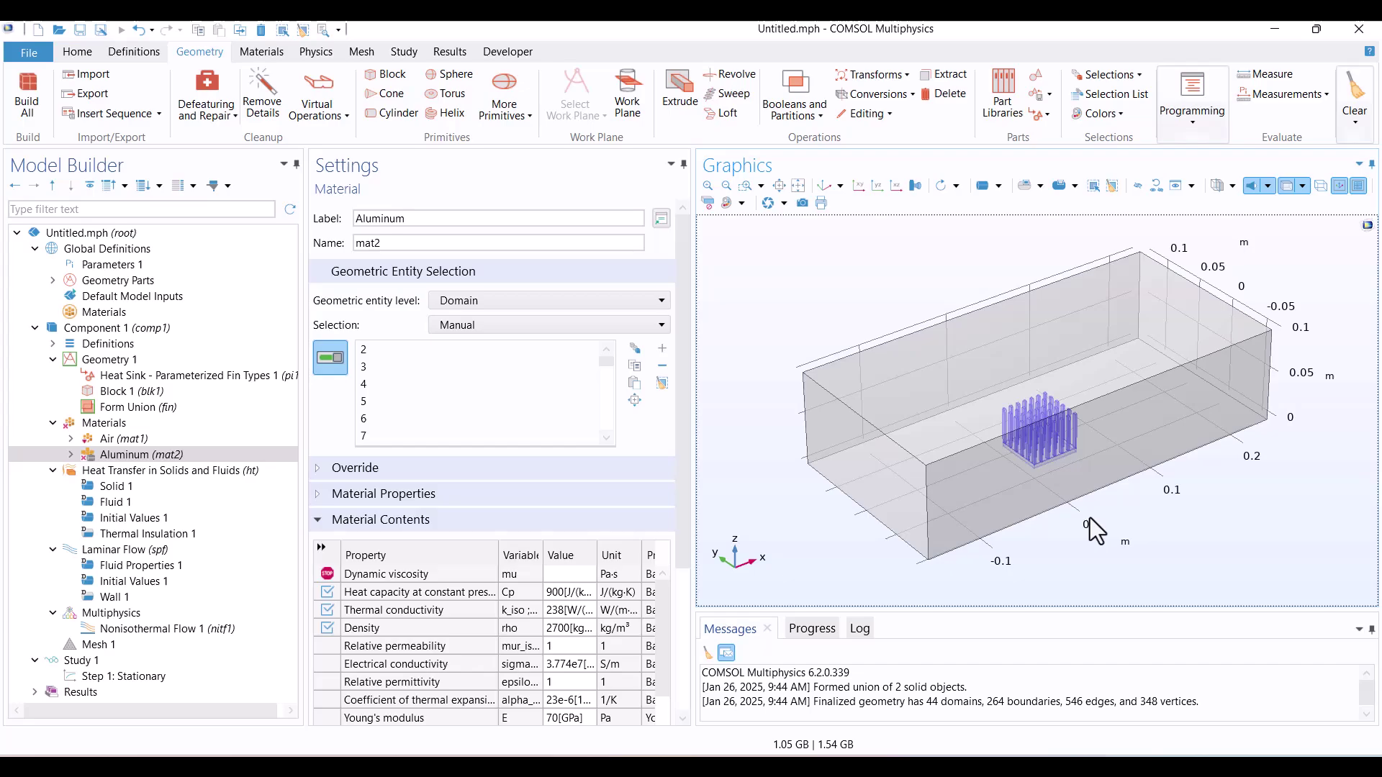
left_click(123, 438)
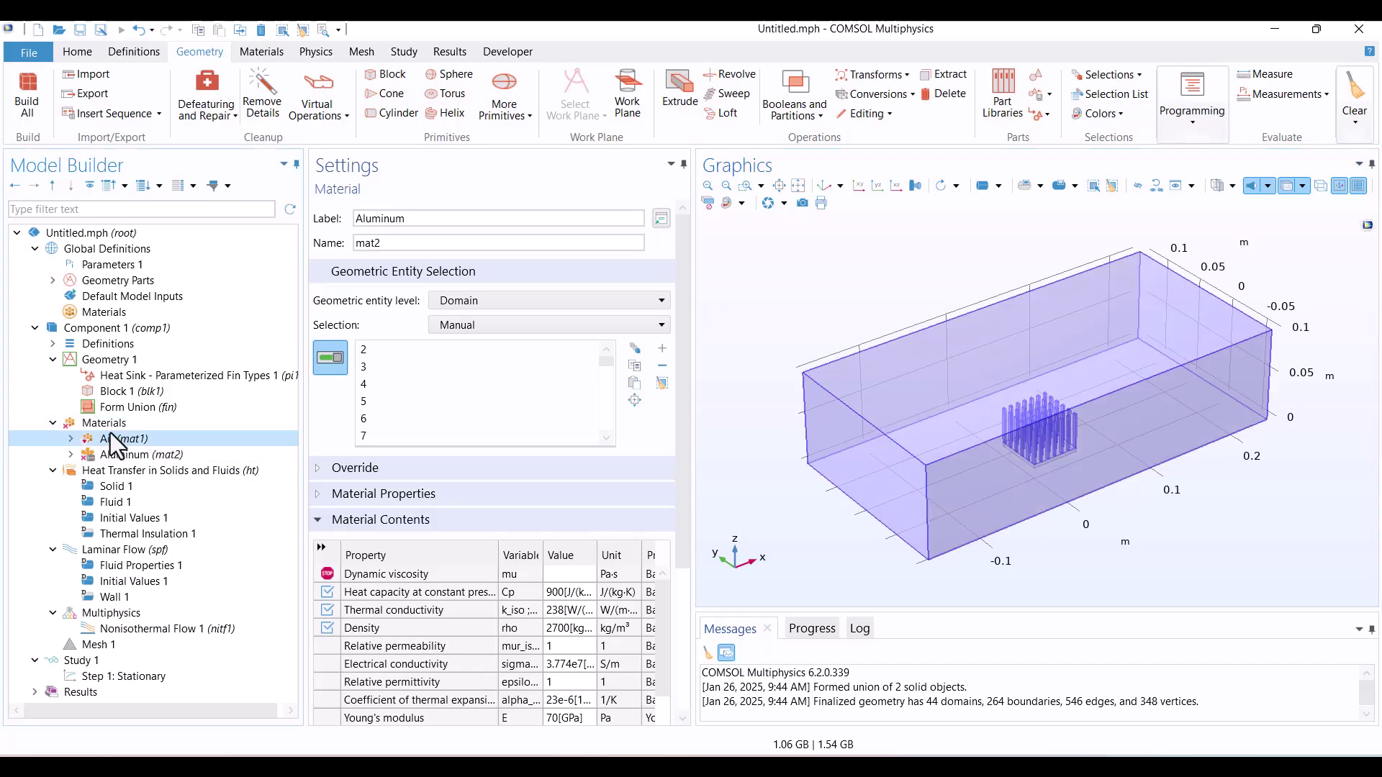
left_click(660, 380)
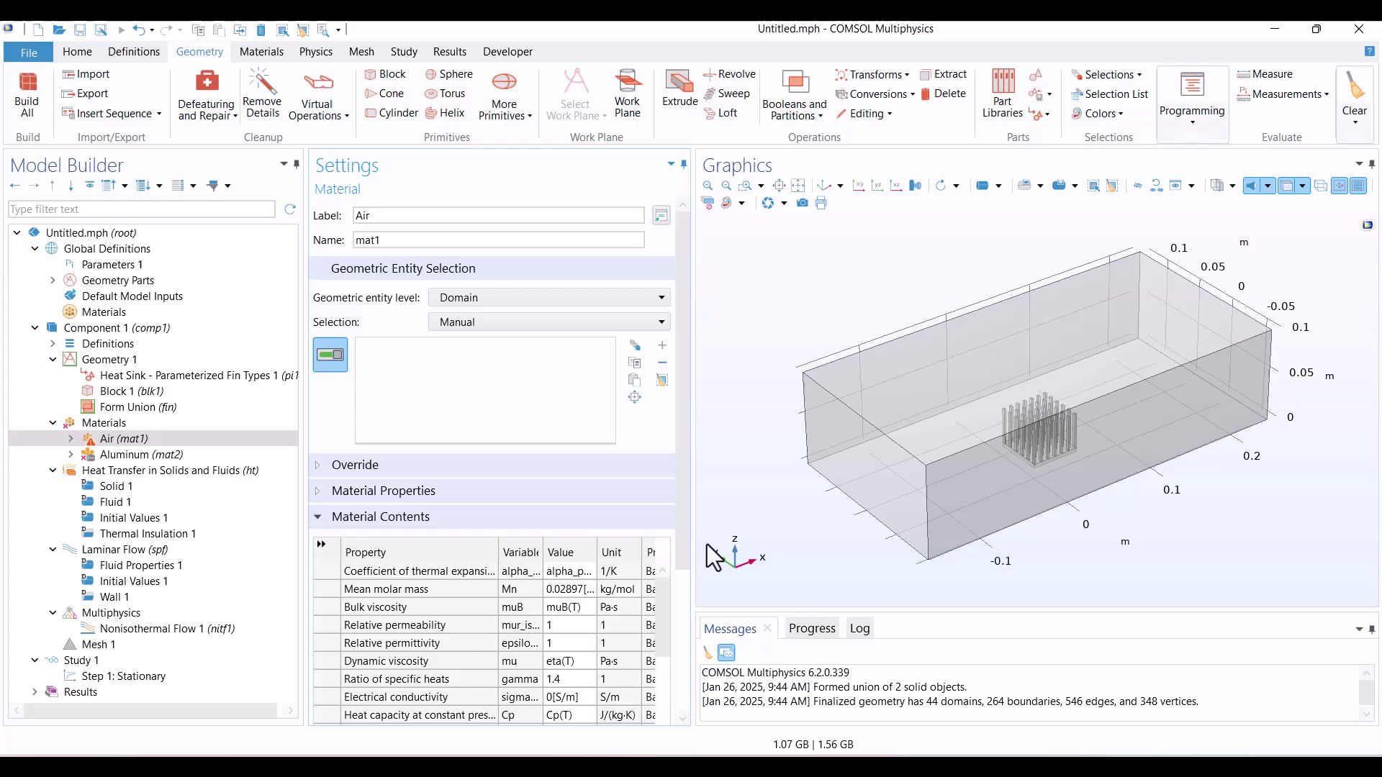
left_click(919, 435)
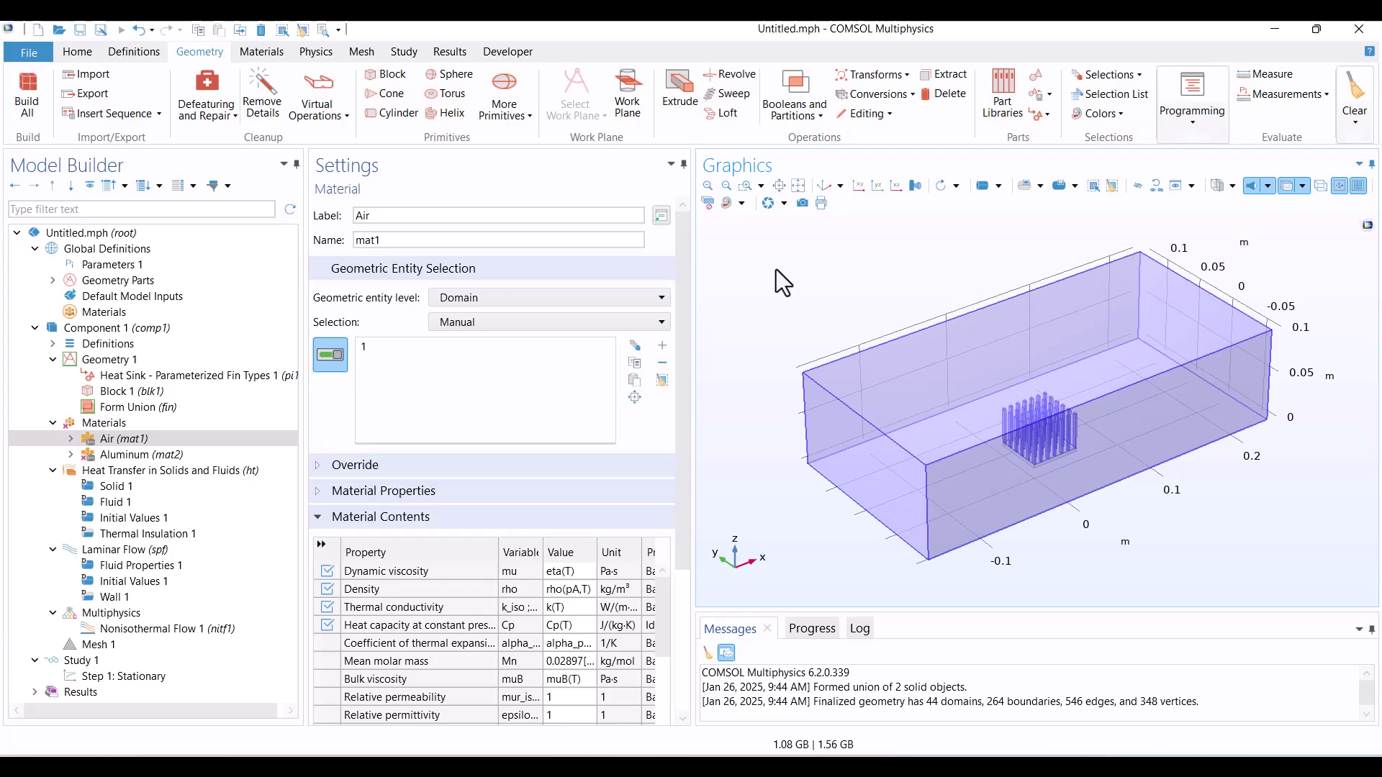
left_click(122, 428)
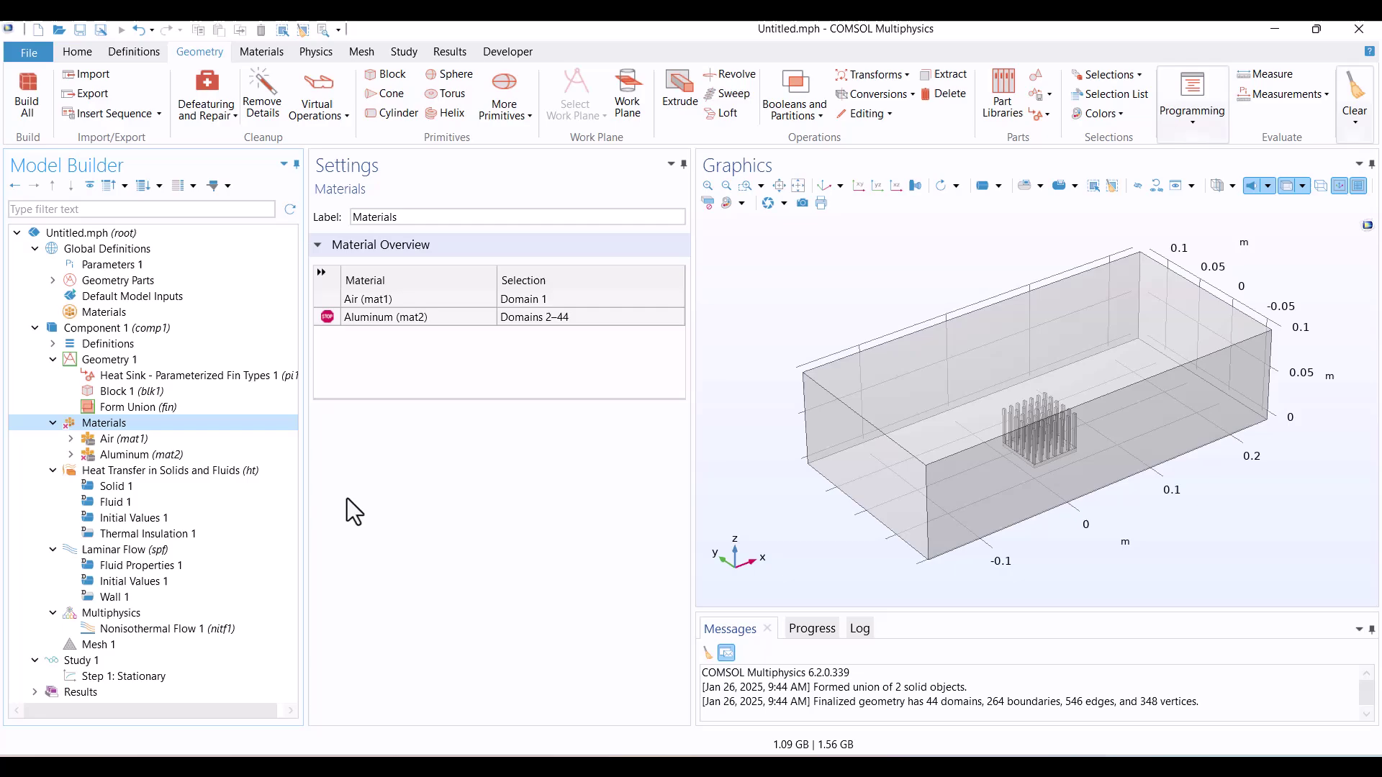
- Check Solid 1 and assign the air box domain to Fluid 1
left_click(154, 472)
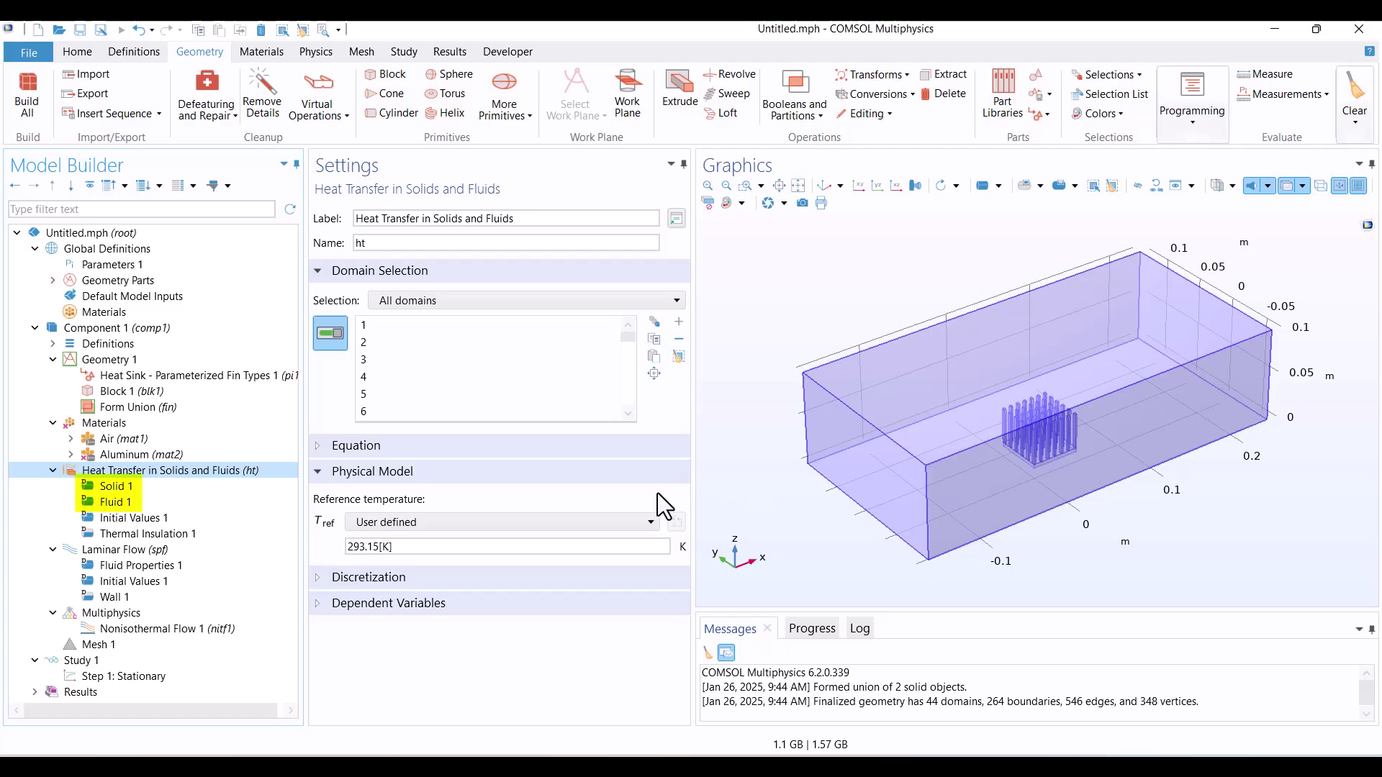
left_click(135, 488)
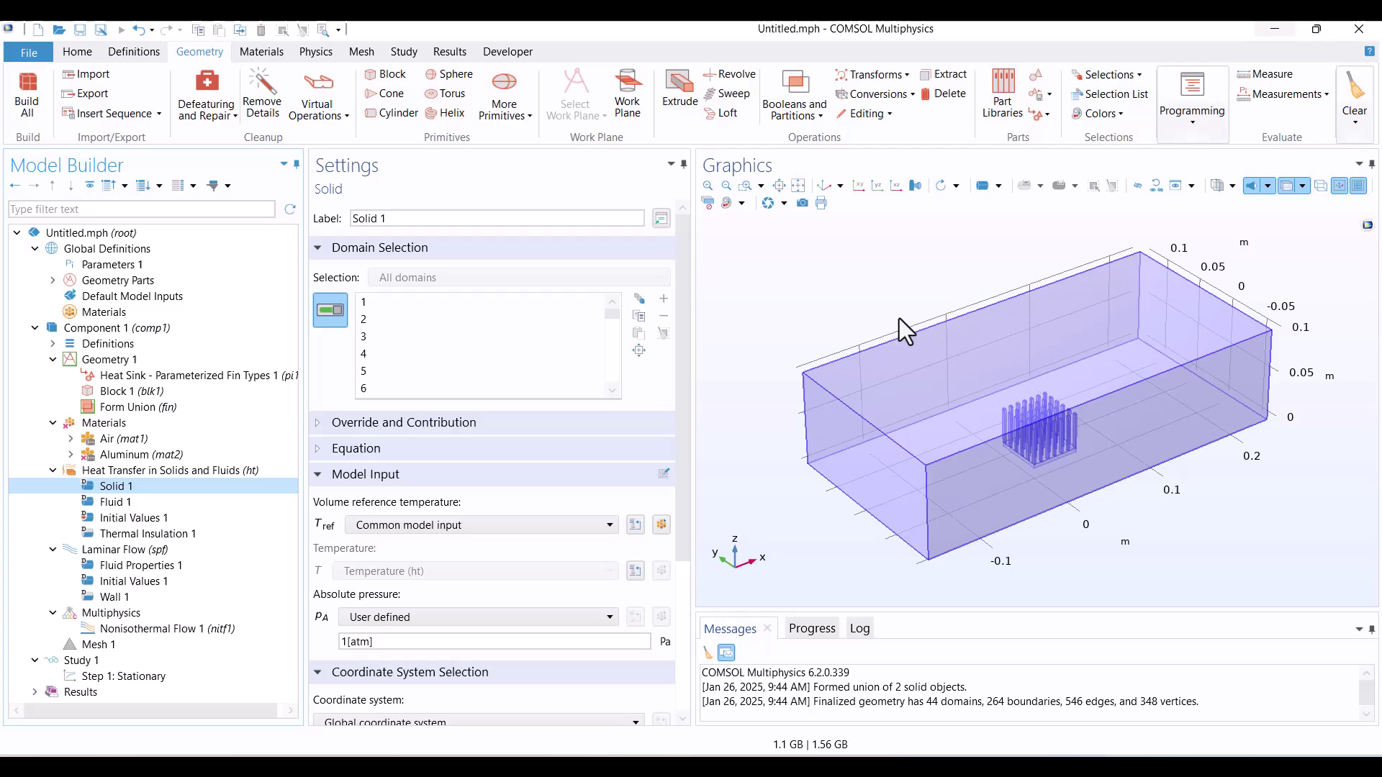
left_click(134, 503)
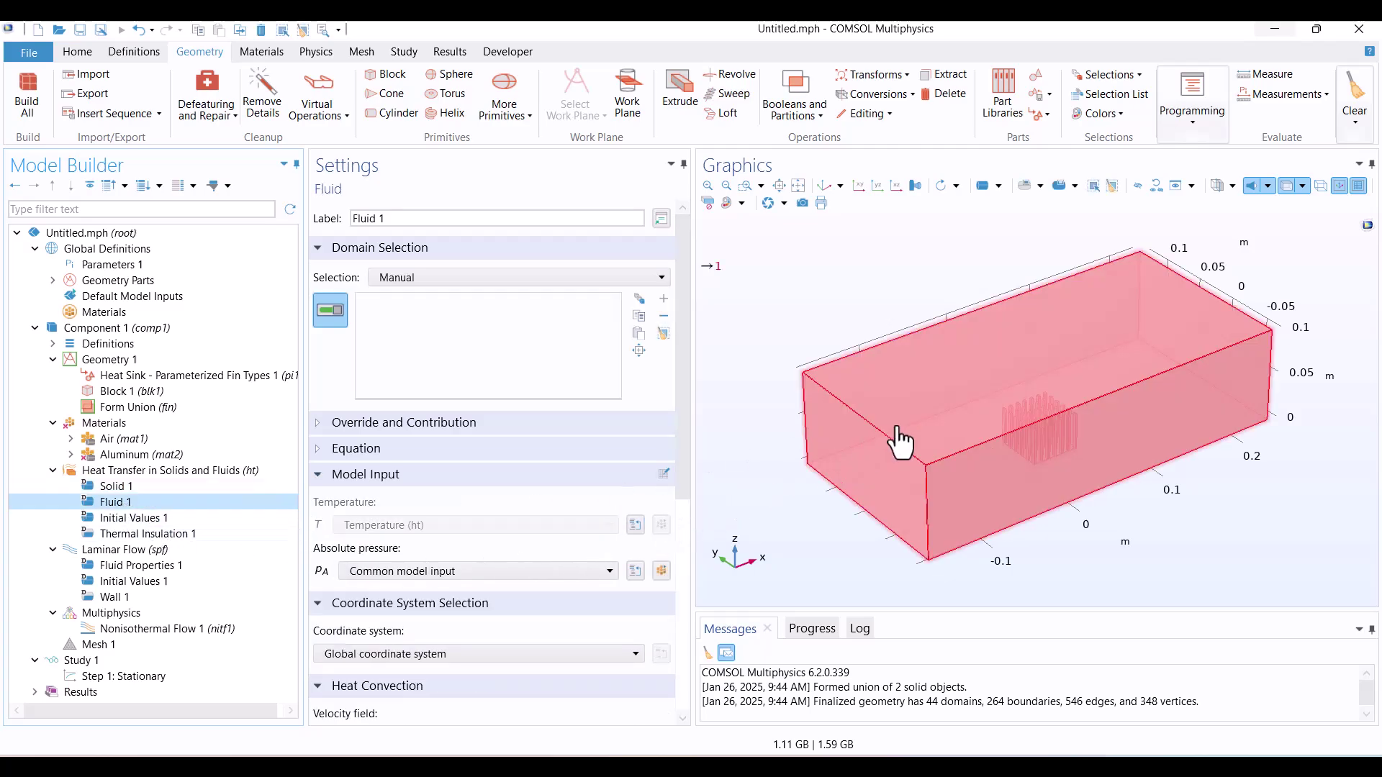
left_click(906, 403)
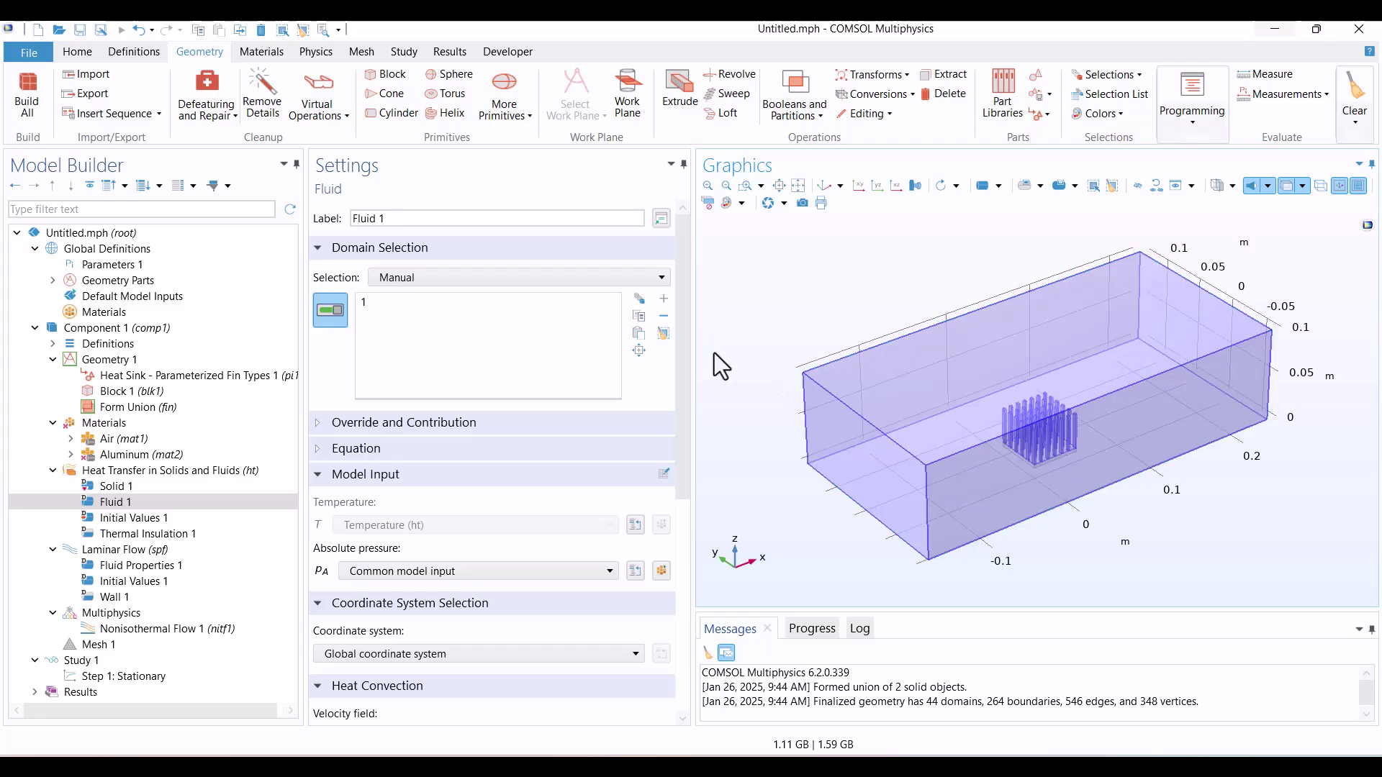
left_click(122, 488)
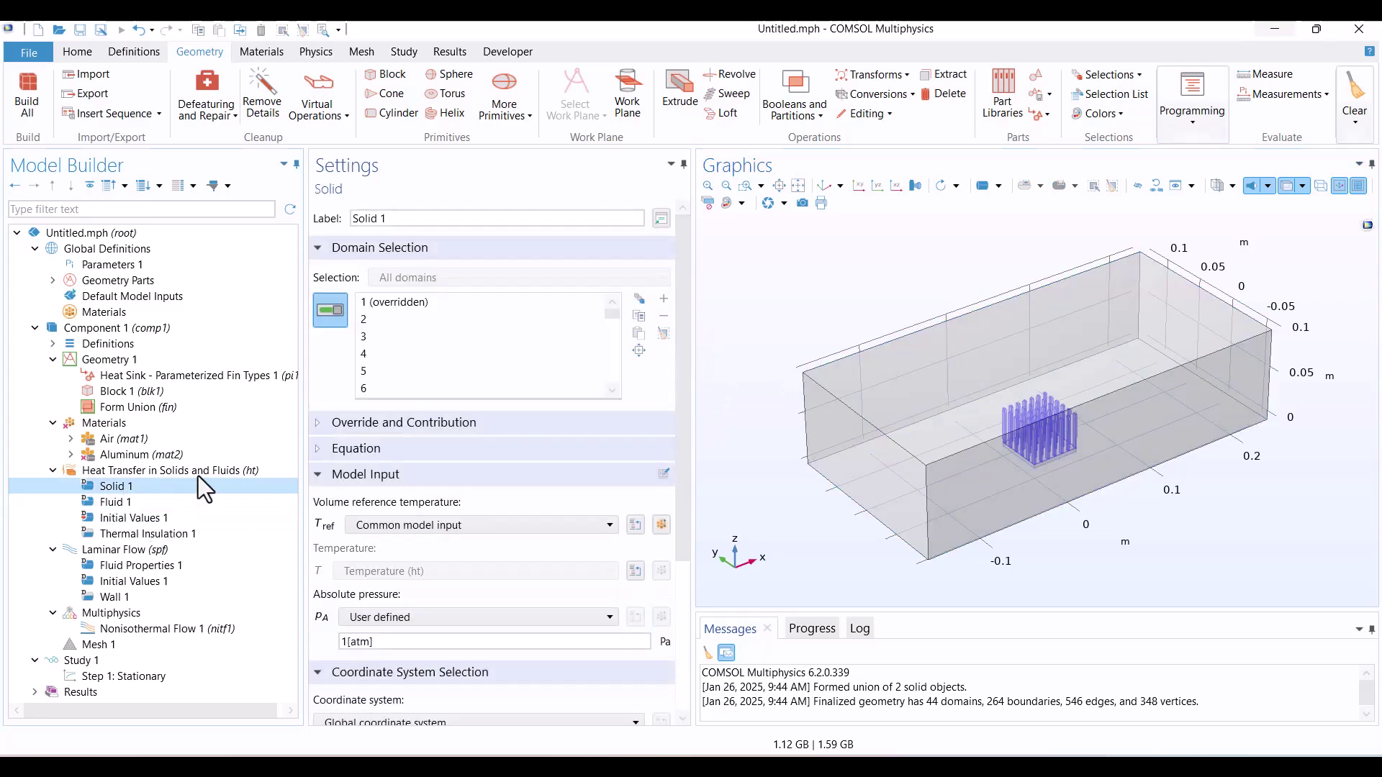
left_click(376, 308)
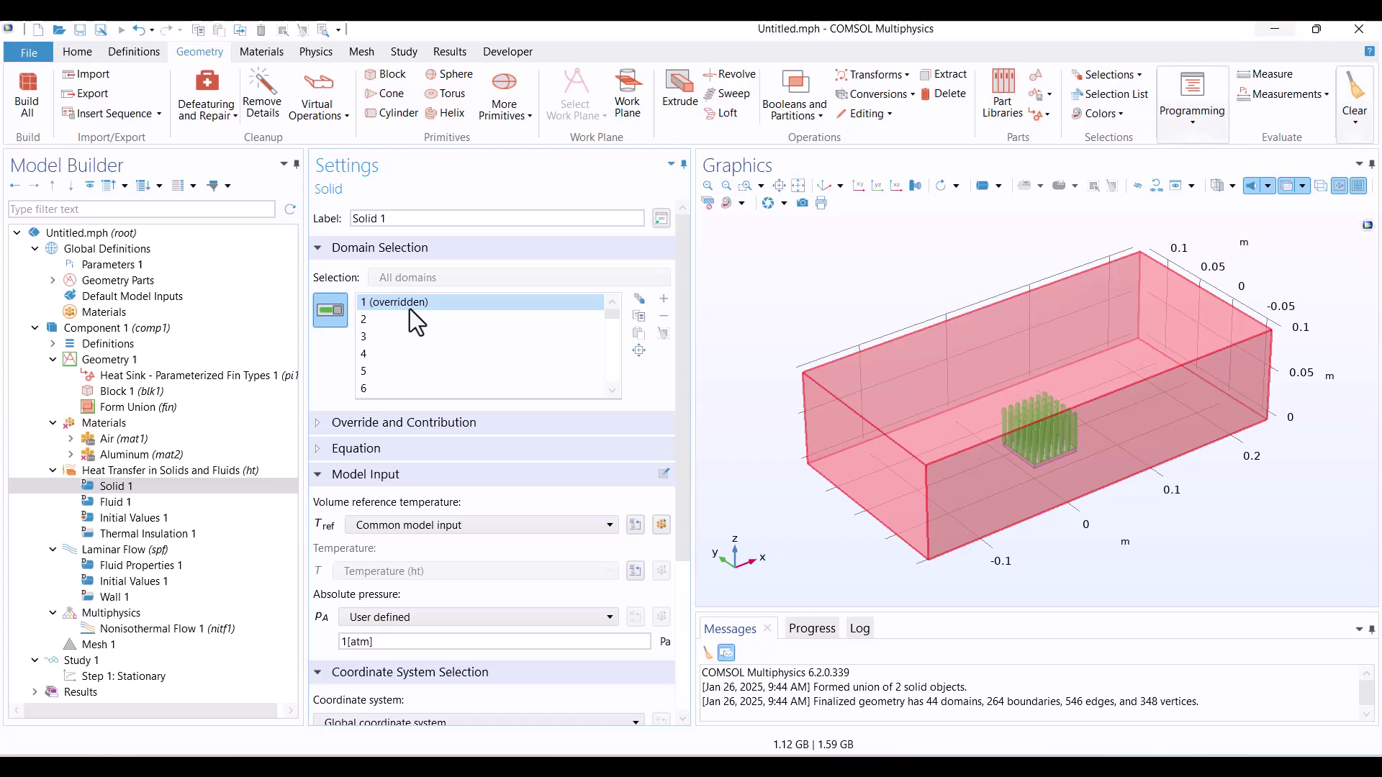
- Review Heat Transfer in Solids and Fluids: all domains, 293.15 K reference temperature
left_click(154, 469)
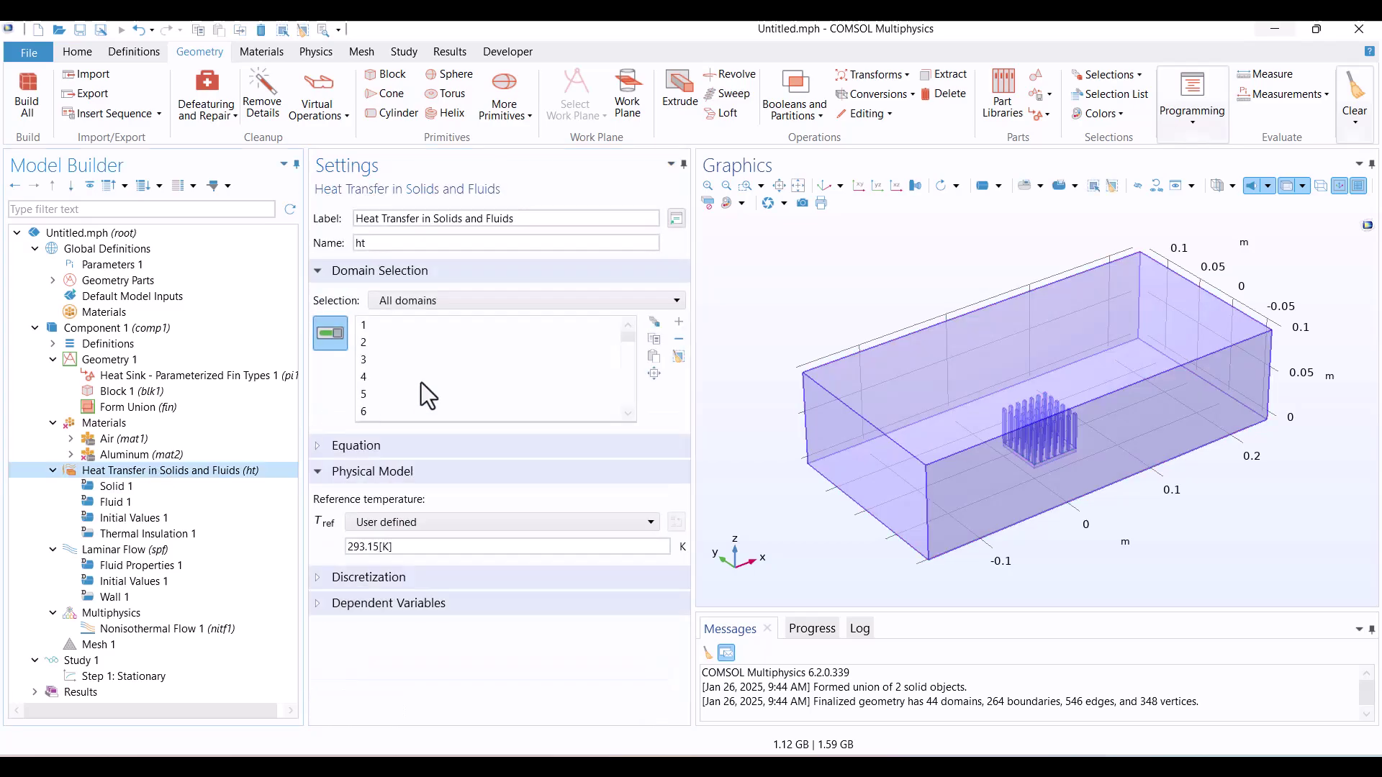
scroll(1125, 573, "up", 5)
scroll(1092, 524, "down", 2)
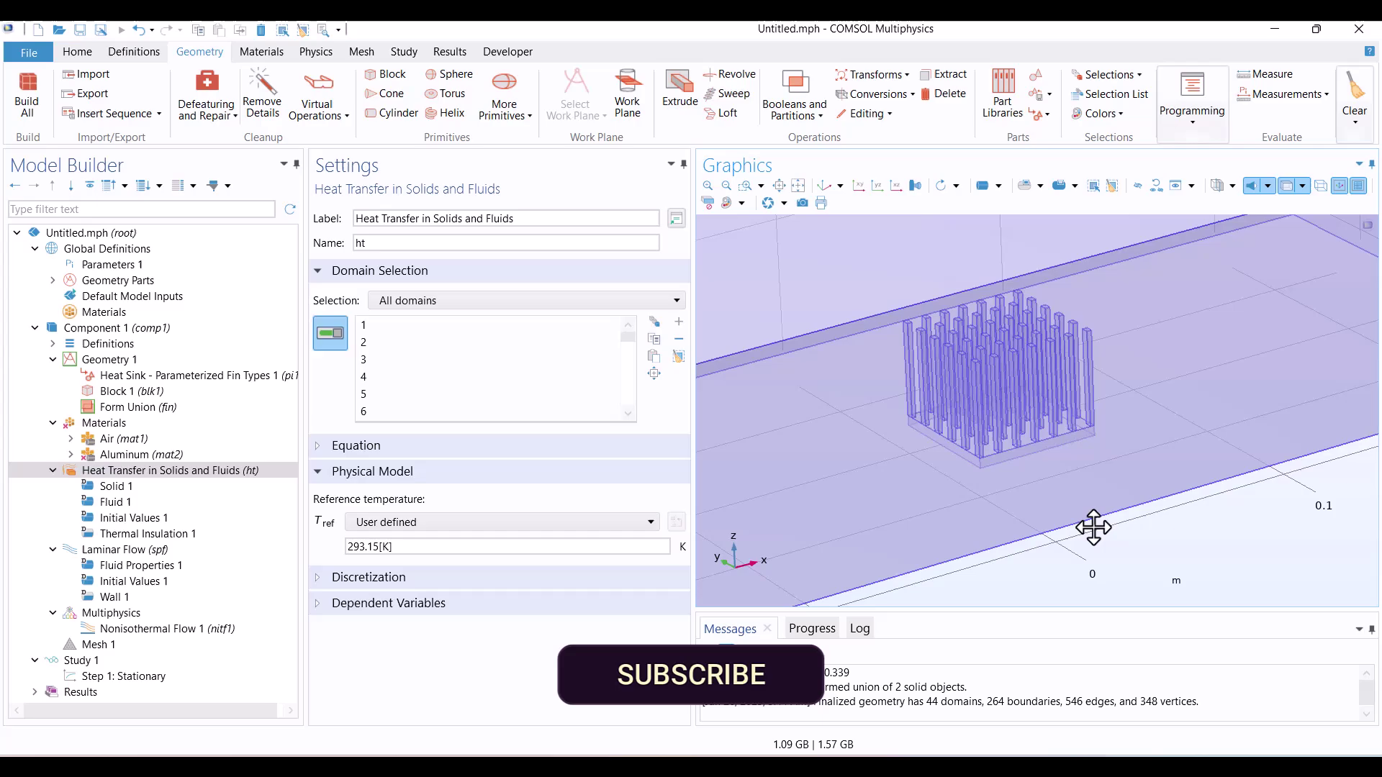
scroll(1089, 518, "down", 2)
scroll(1017, 447, "down", 2)
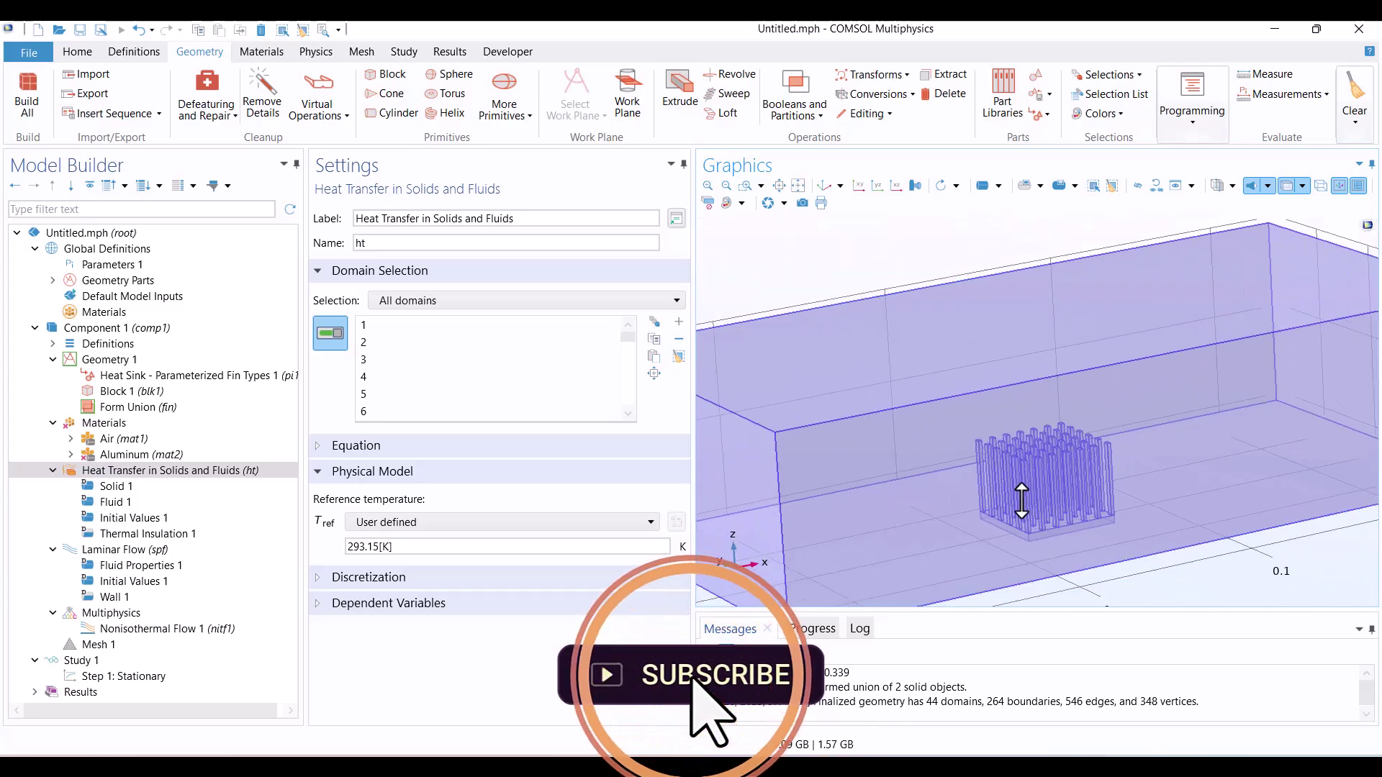
scroll(1021, 494, "down", 3)
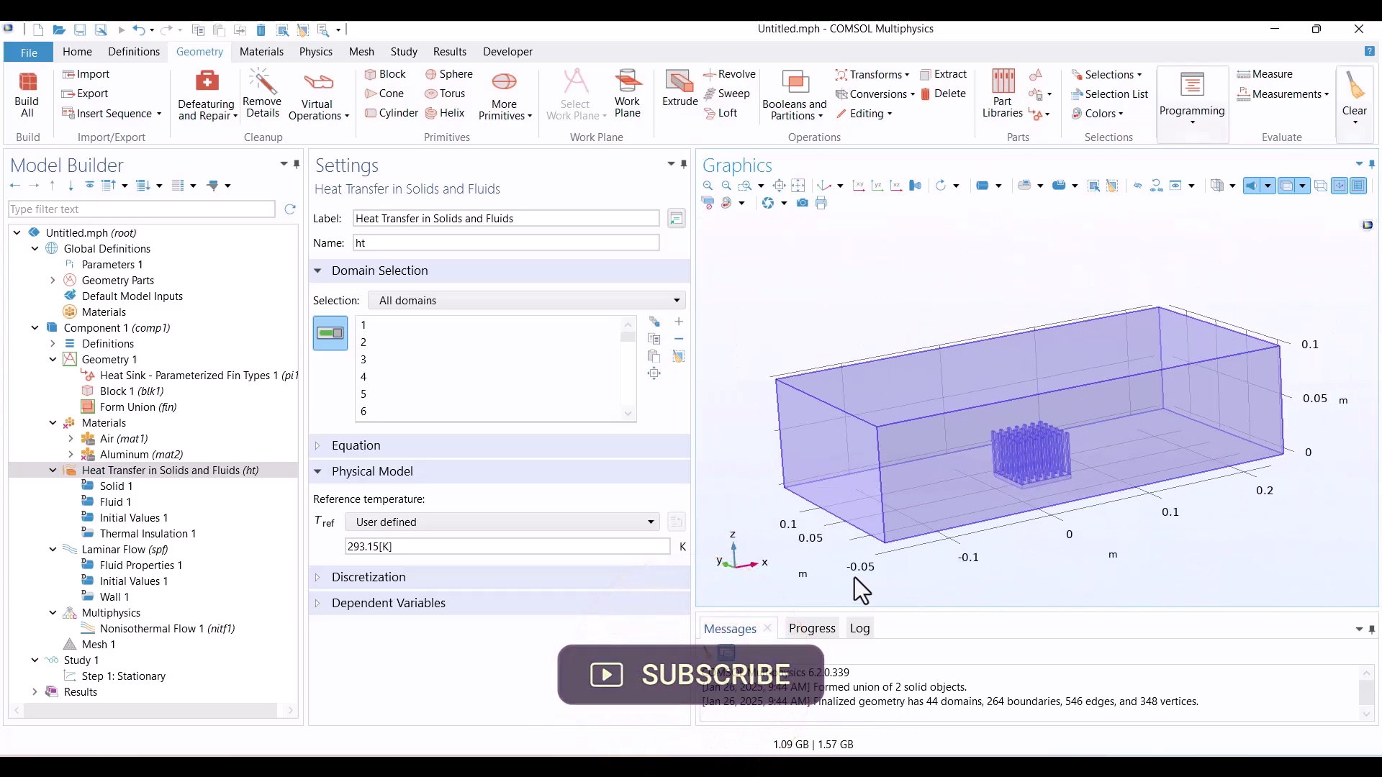
- Add a Heat Flux condition on the heat-sink base face, boundary 32
left_click(320, 57)
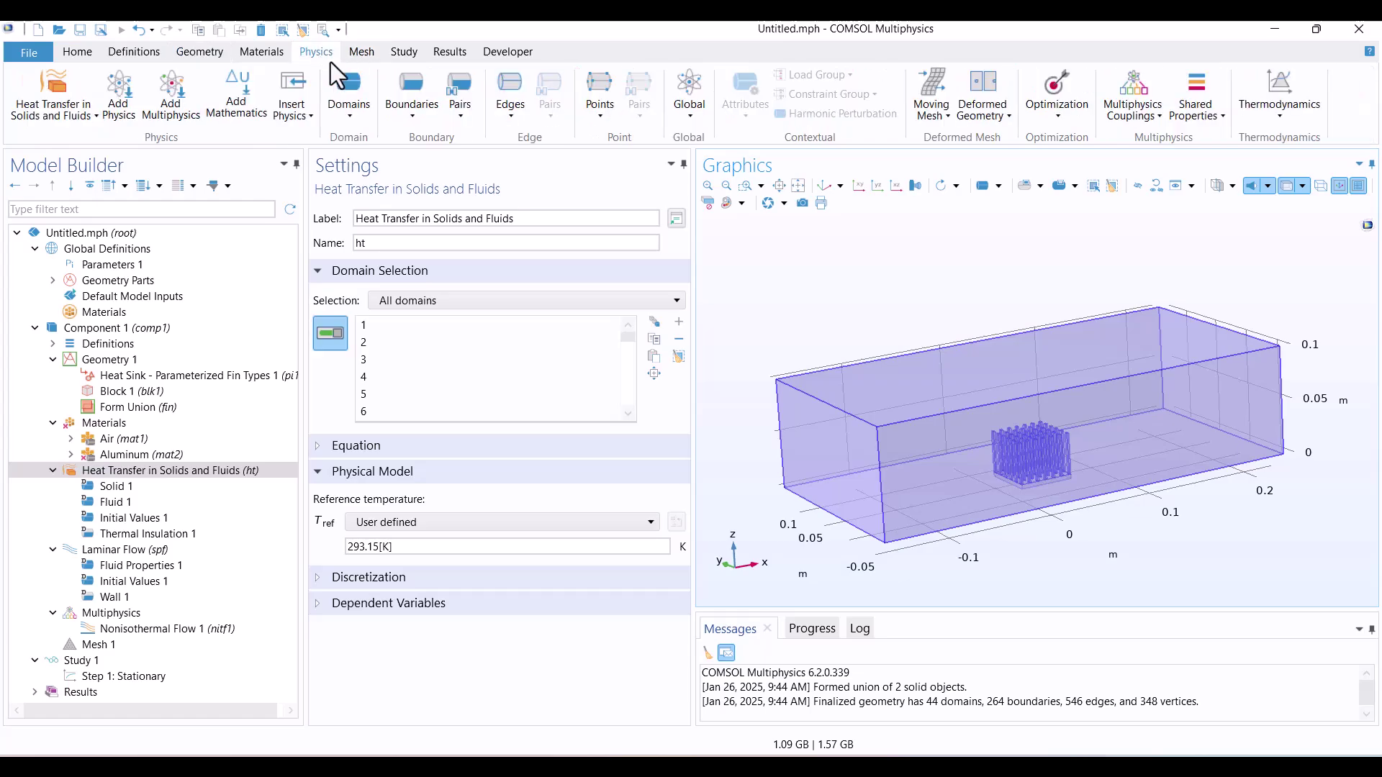
left_click(419, 111)
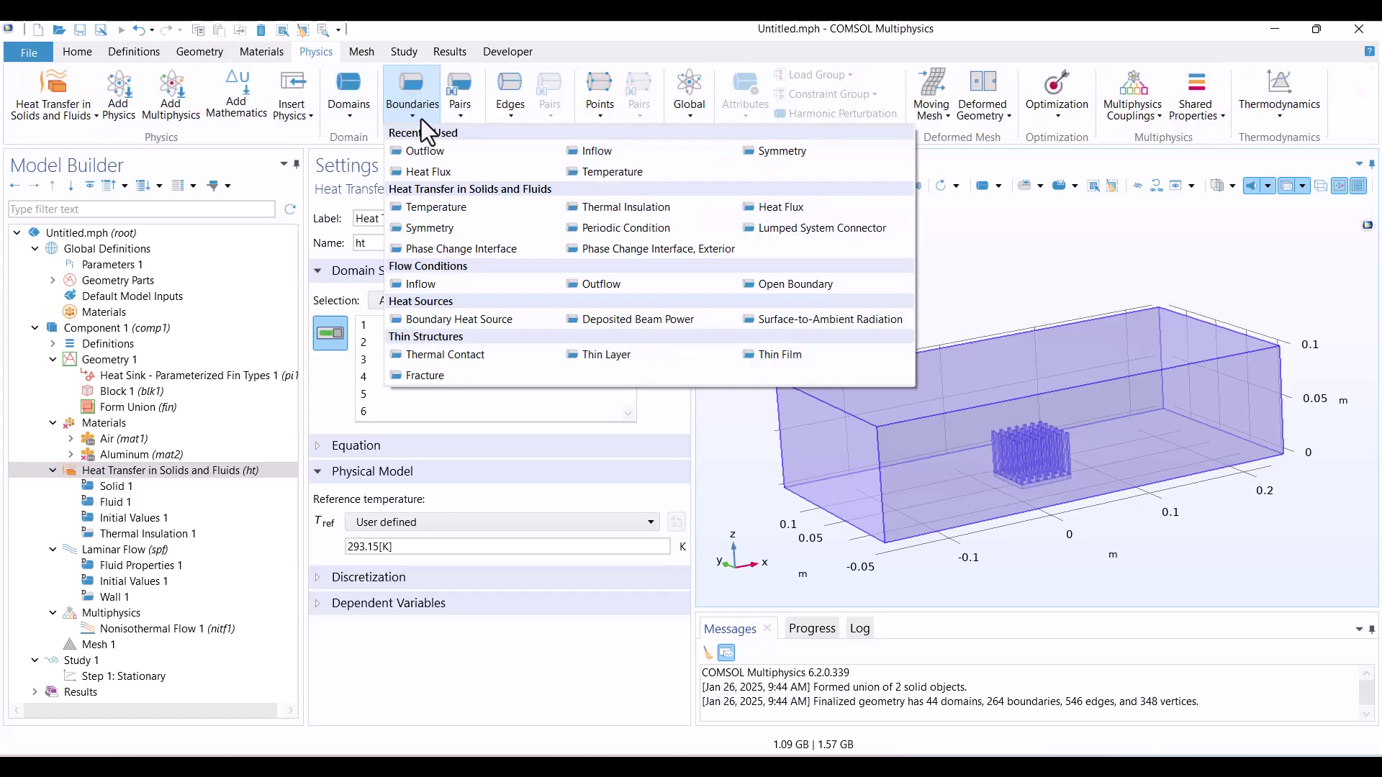
left_click(429, 175)
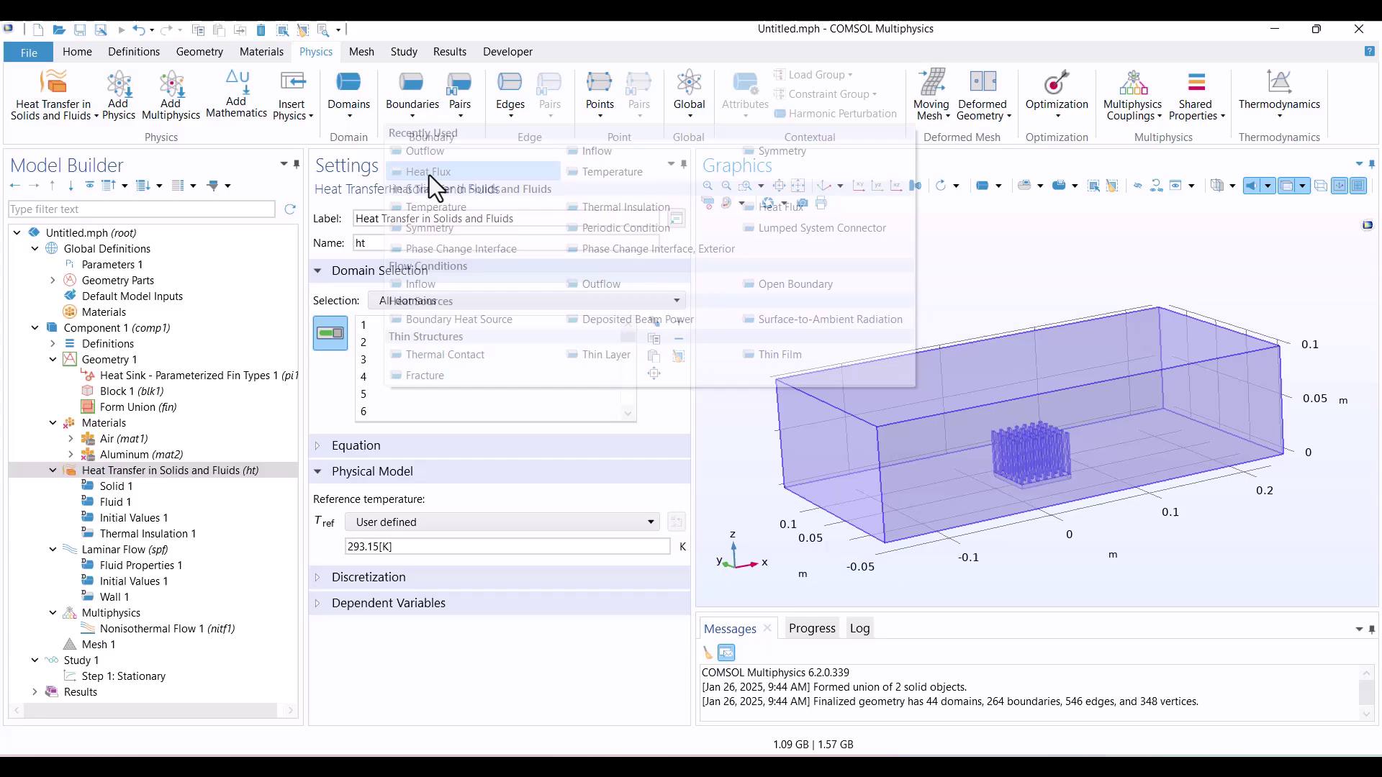
left_click_drag(1057, 572, 1019, 500)
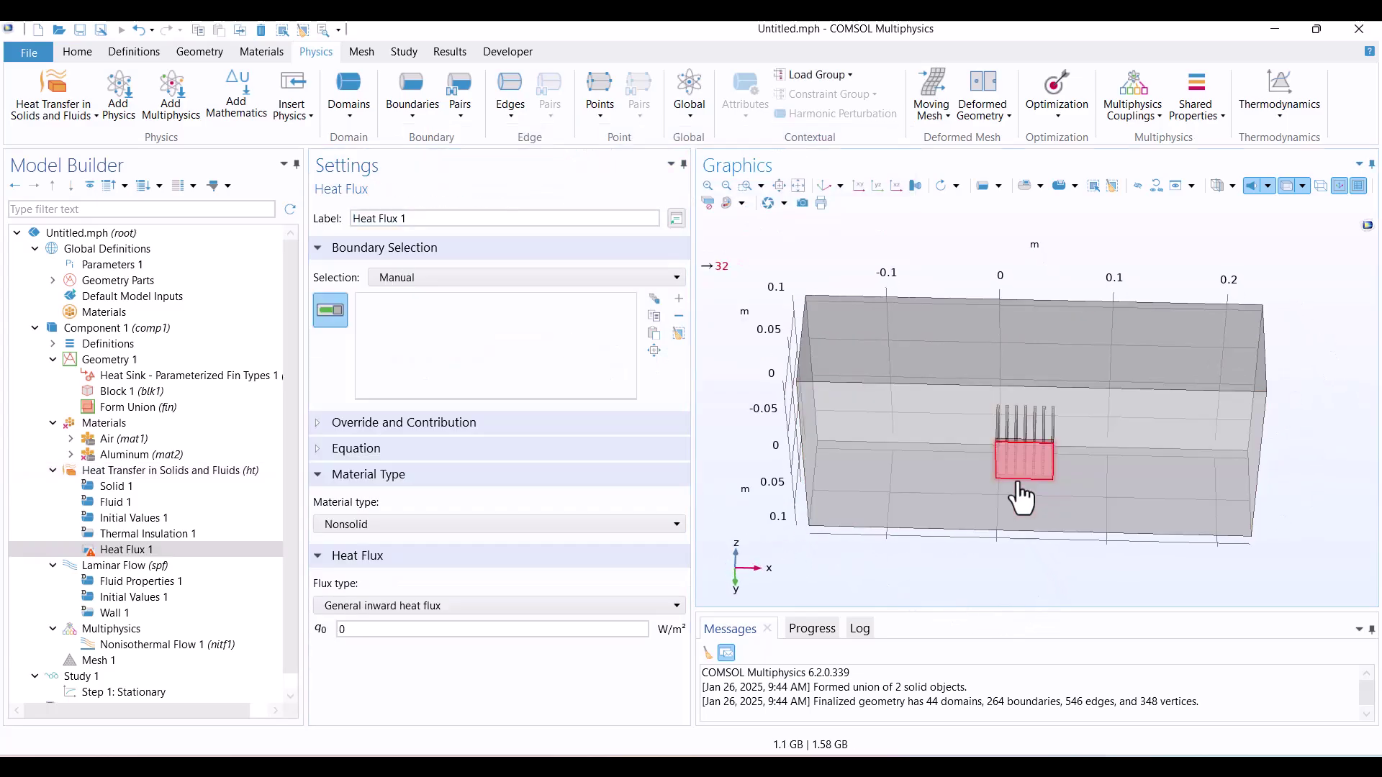
left_click(1025, 485)
mouse_move(936, 538)
left_mouse_down()
mouse_move(986, 571)
mouse_move(997, 630)
mouse_move(1038, 622)
left_mouse_up()
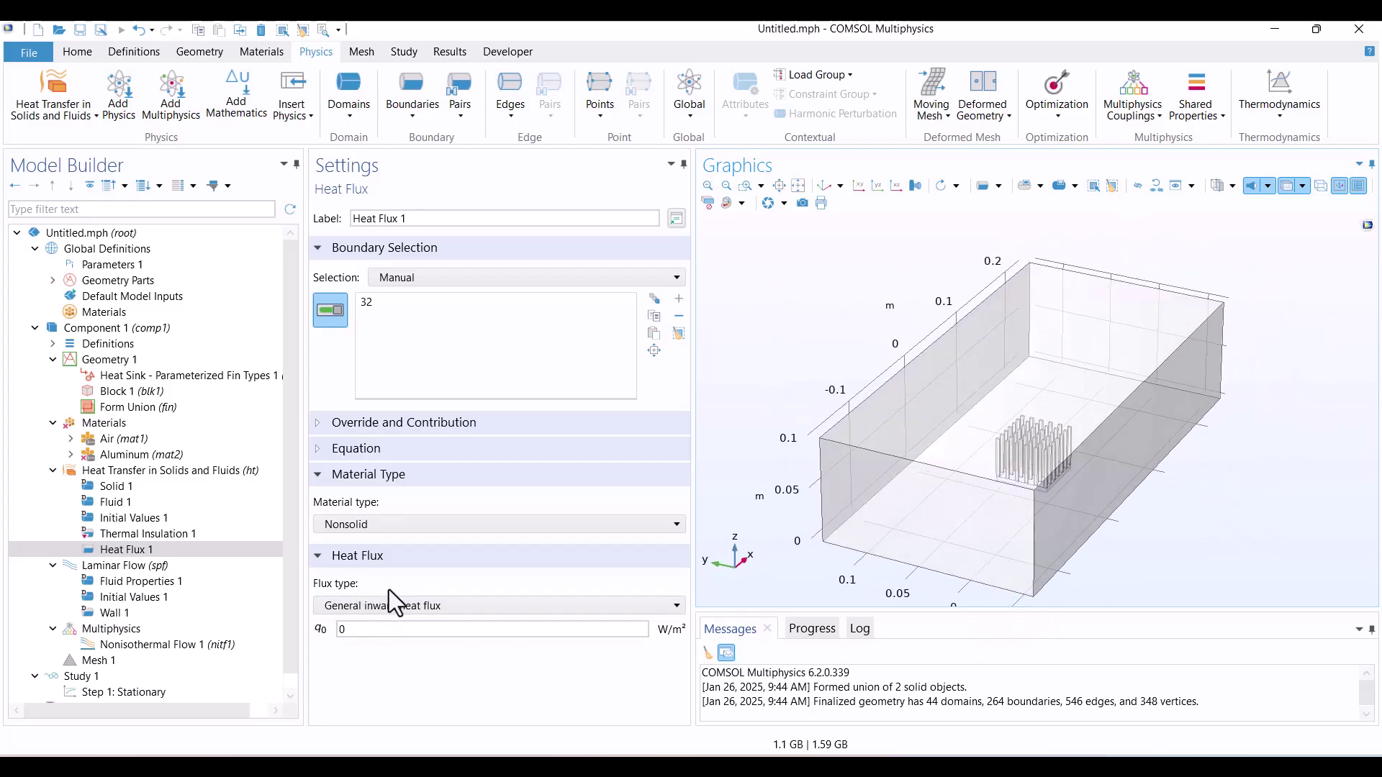
- Set the heat flux type to Heat rate with P0 = 40 W
left_click(387, 607)
left_click(349, 674)
double_click(350, 629)
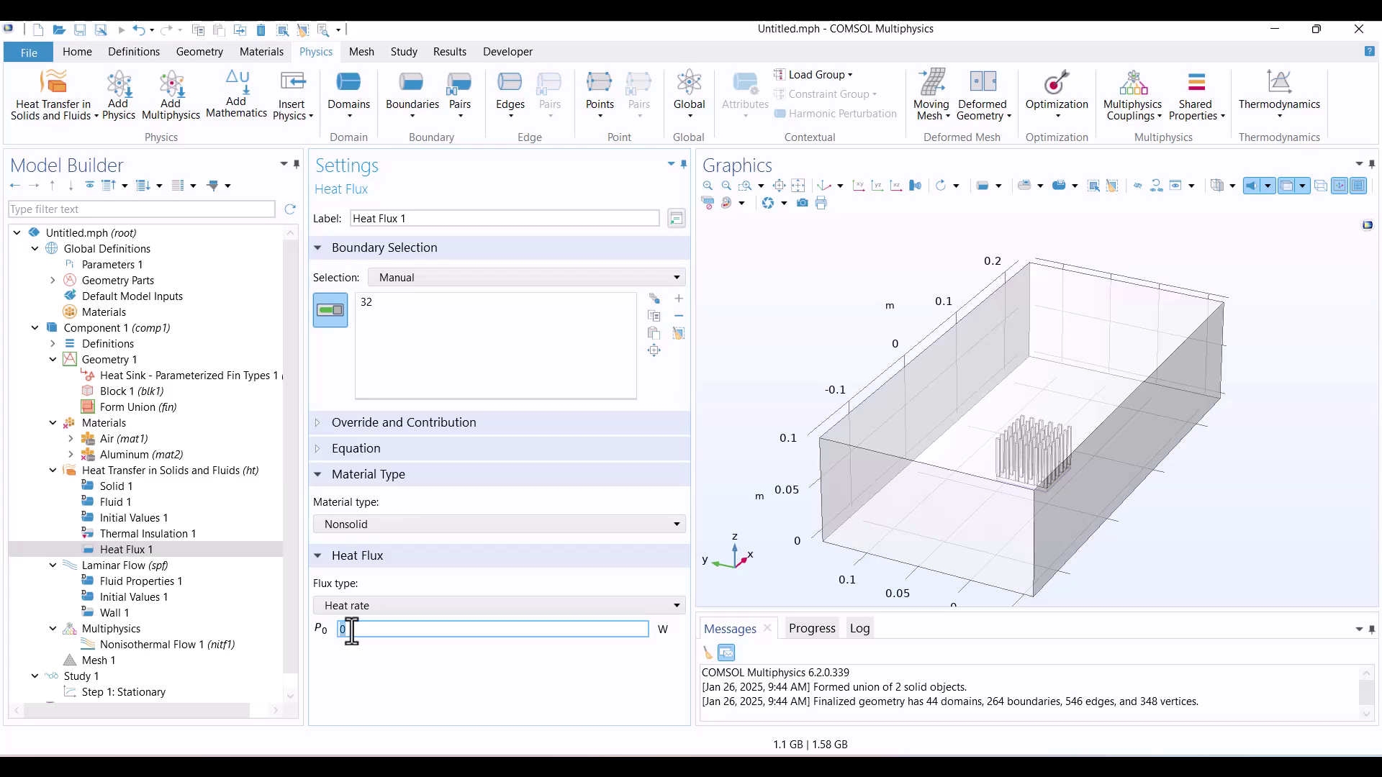
type("40")
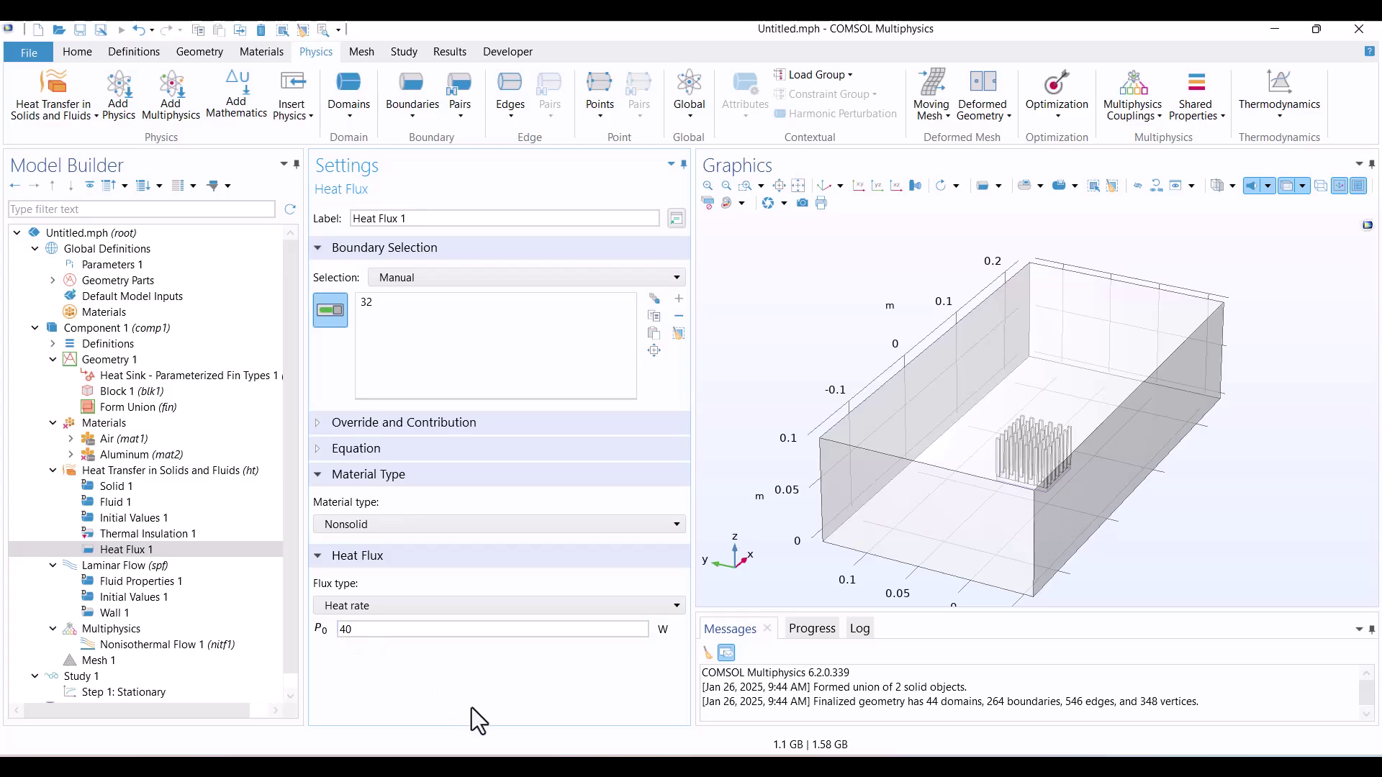
left_click(792, 198)
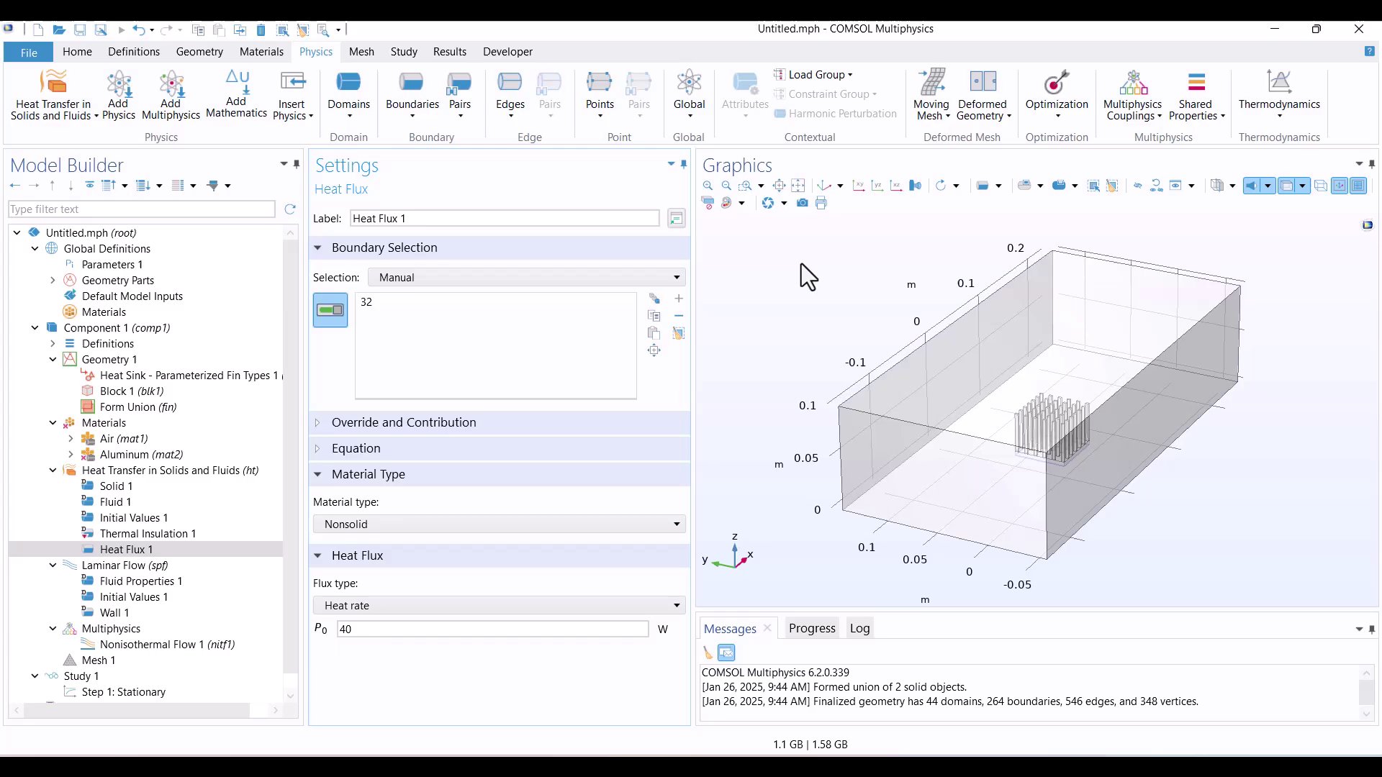
left_click(723, 275)
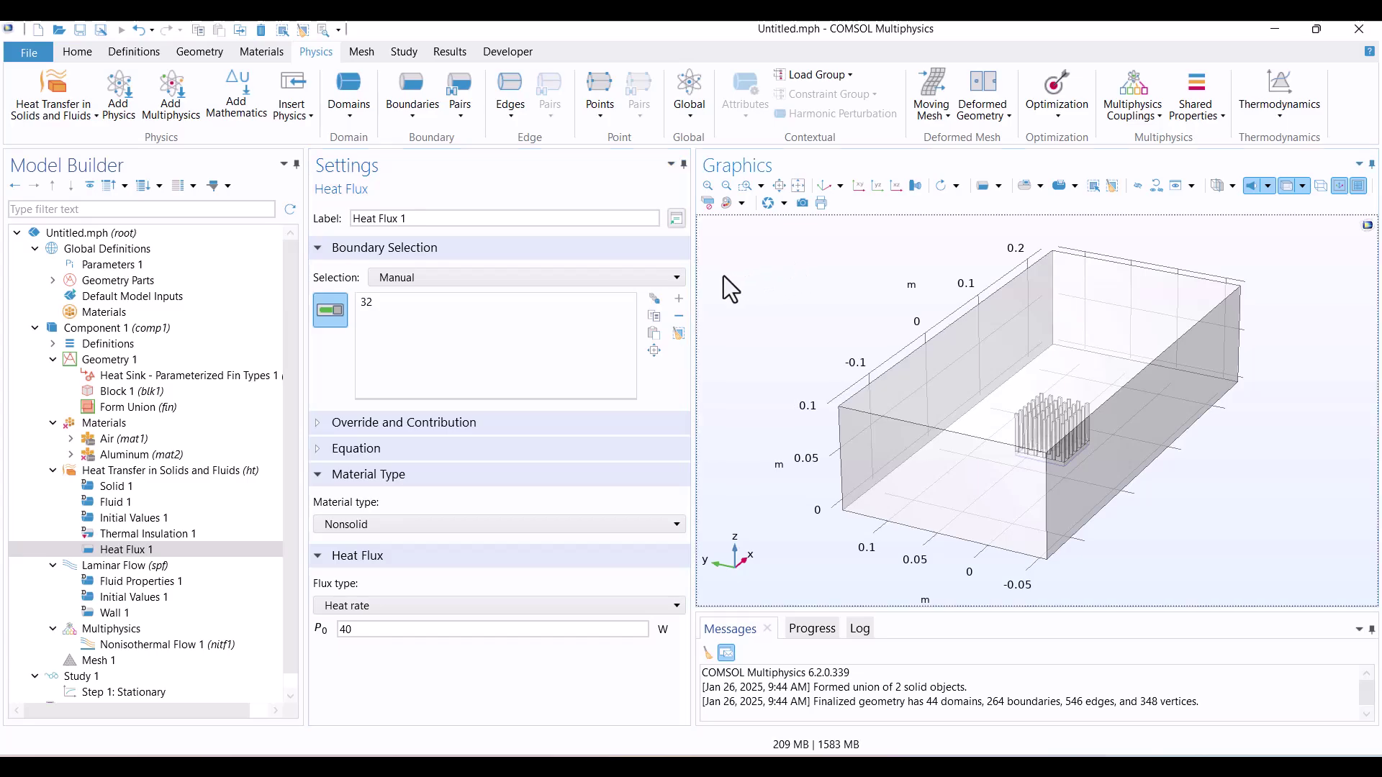
- Set Laminar Flow's domain selection manually to domain 1, the air box
left_click(134, 562)
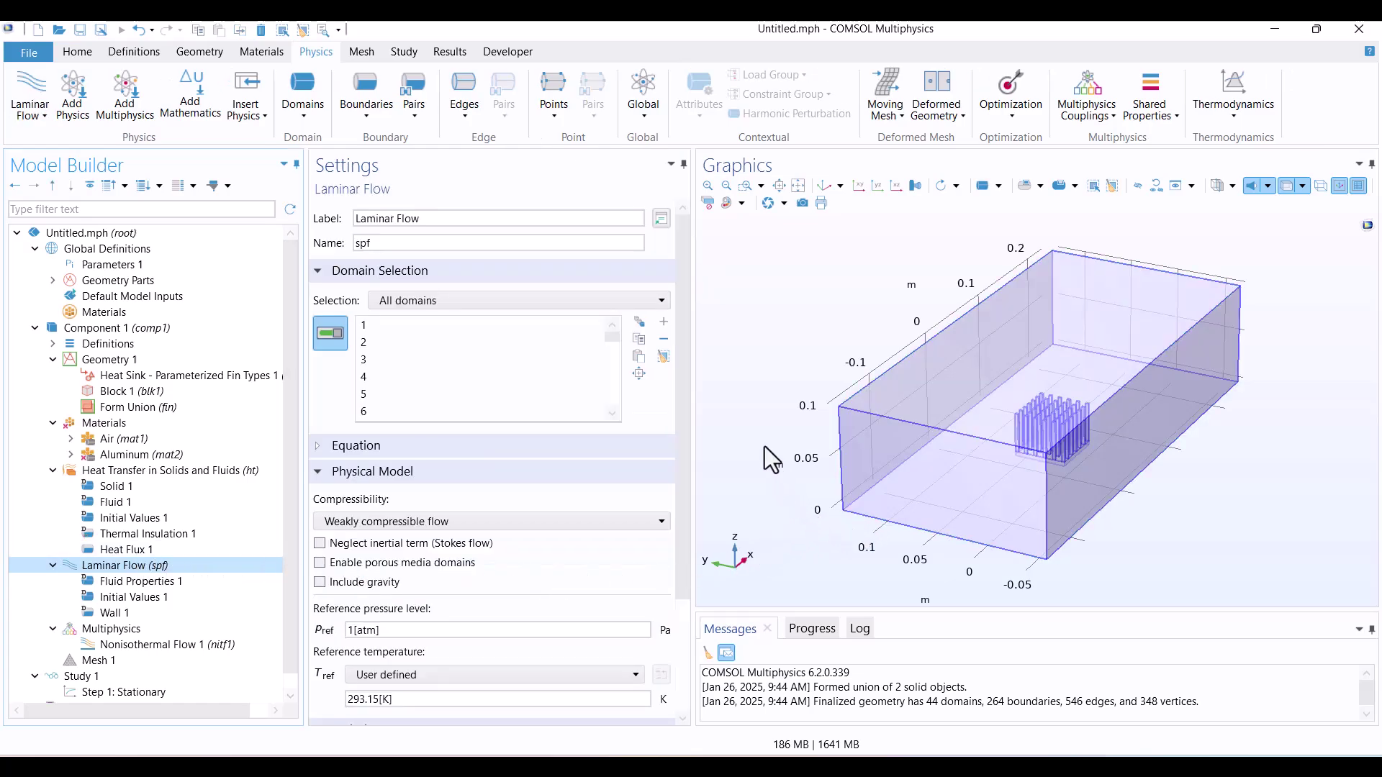
left_click(662, 356)
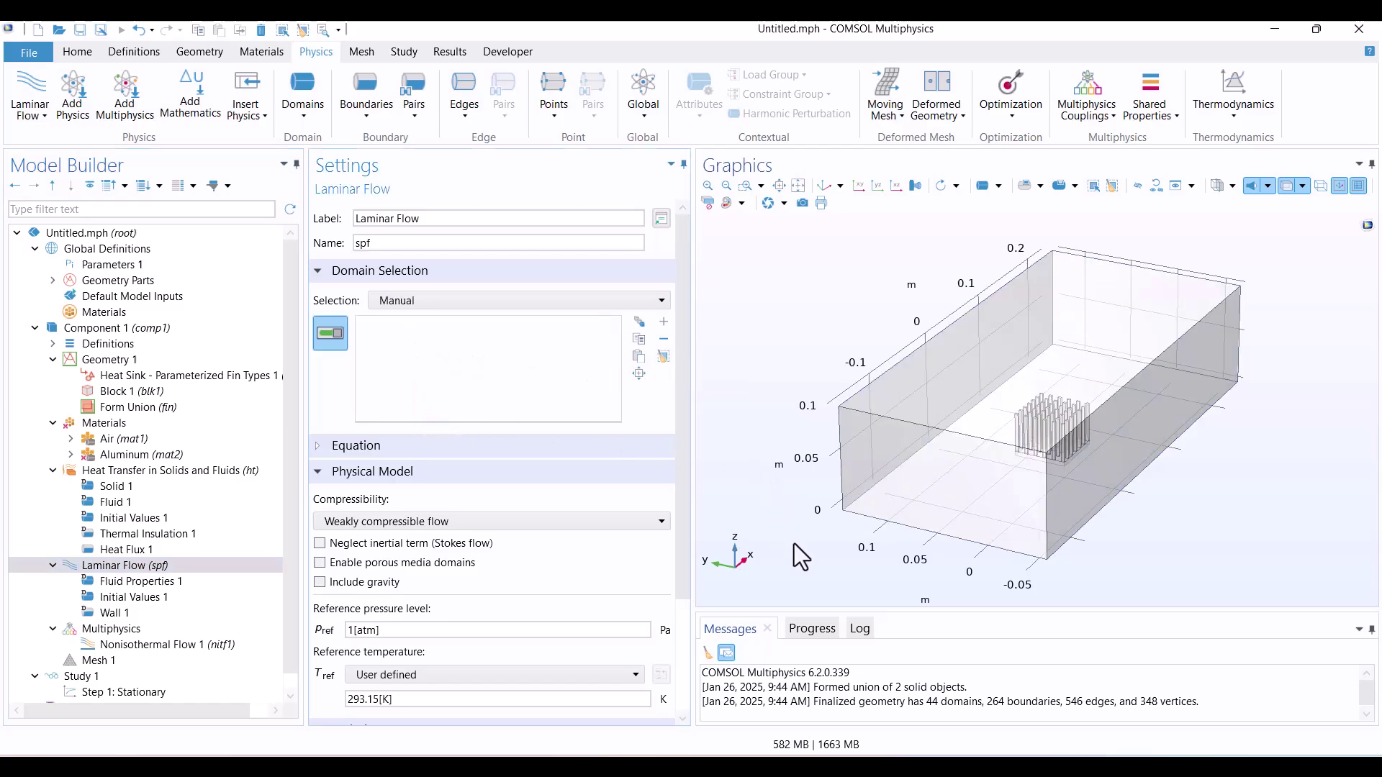
left_click(861, 525)
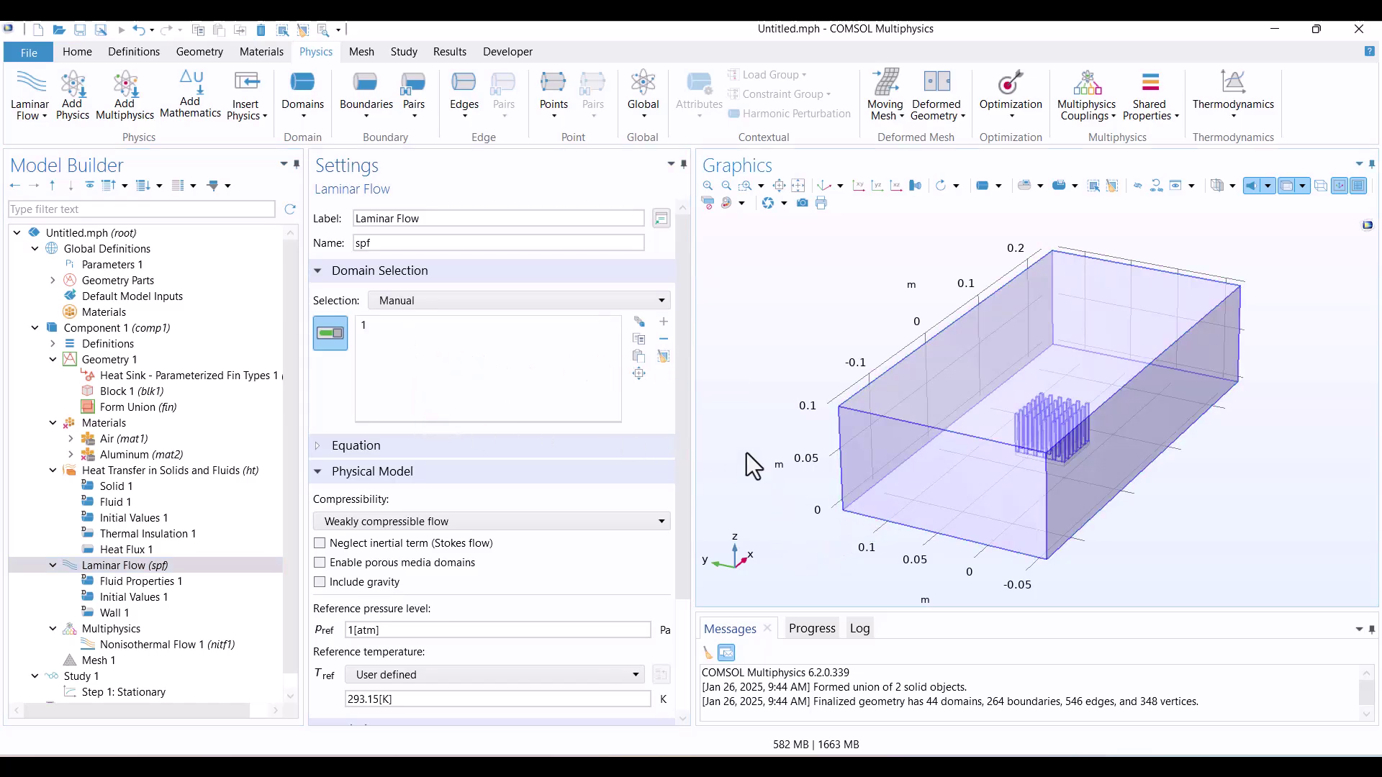
left_click(101, 421)
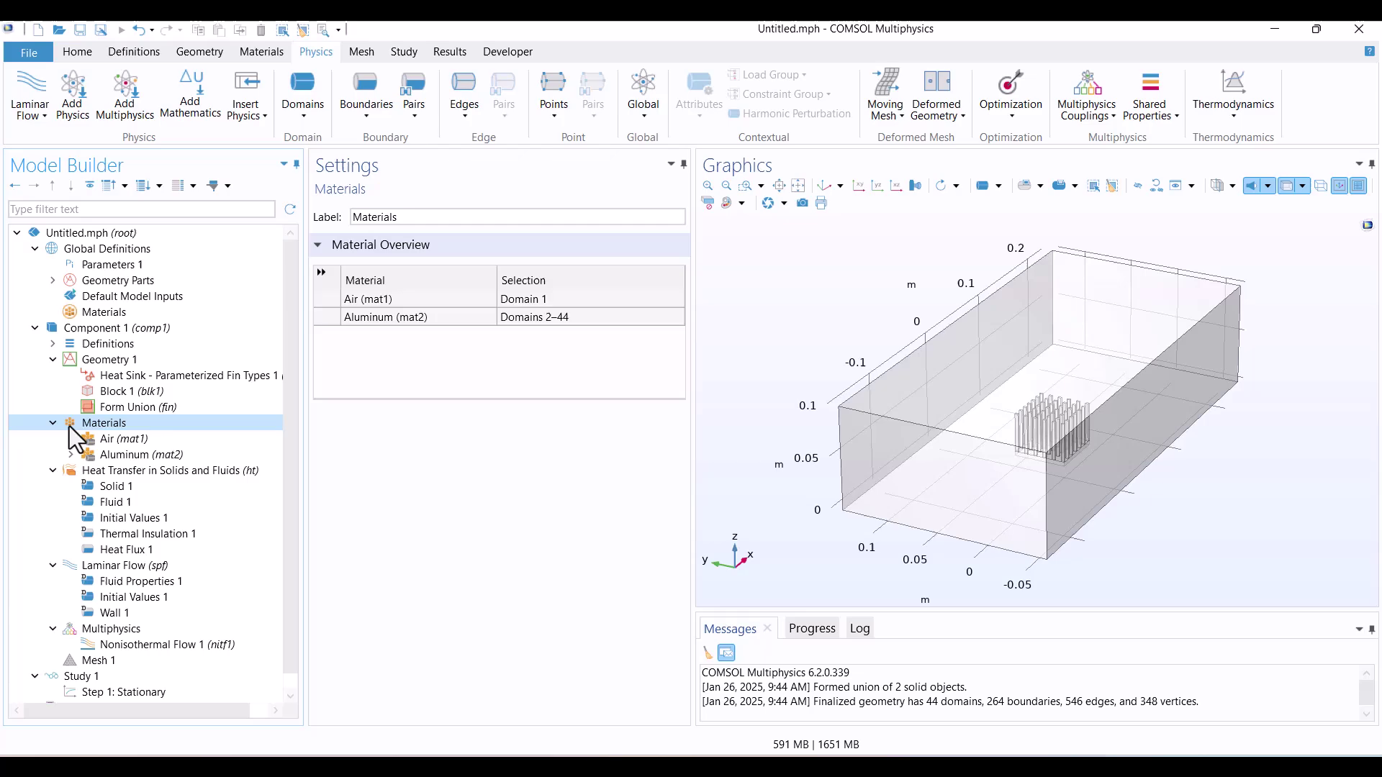
left_click(105, 566)
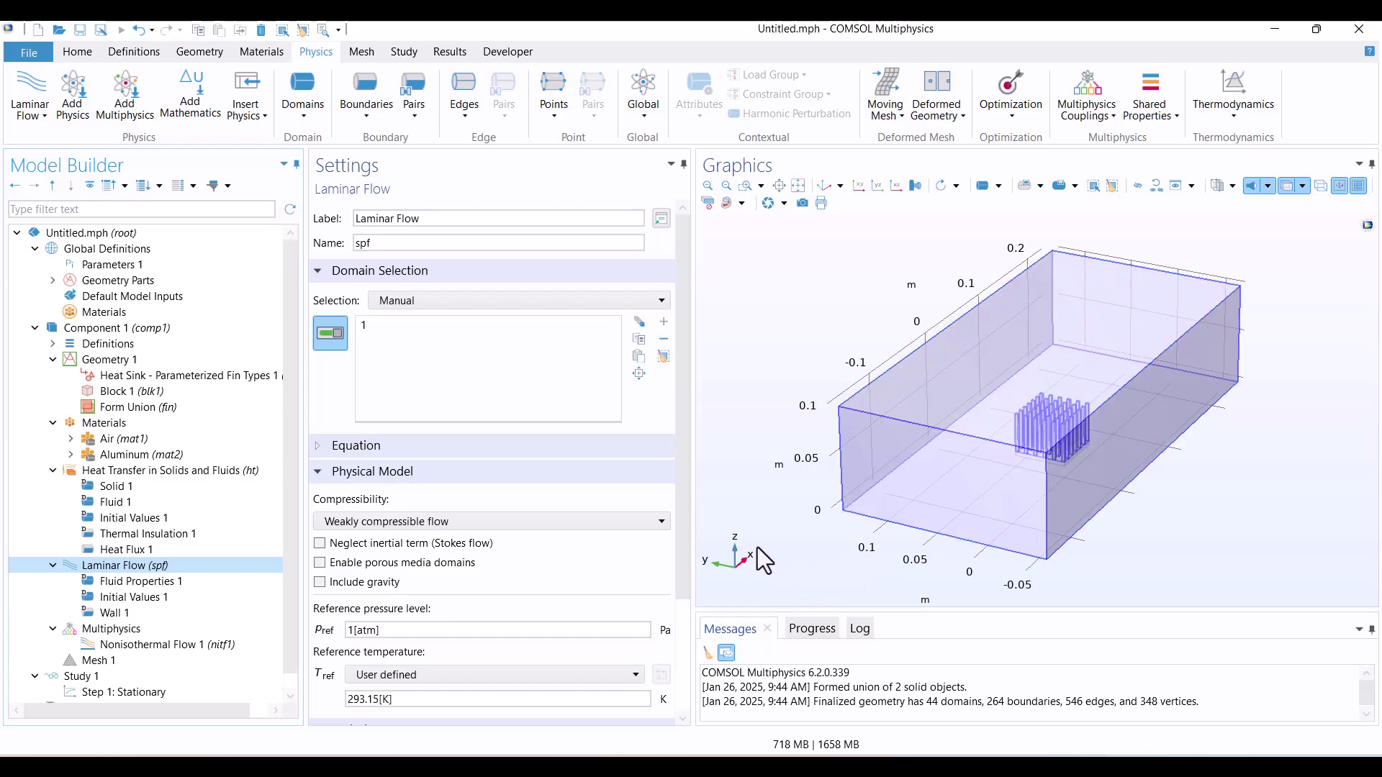
- Add Inlet 1 on boundary 1 with U0 = 2 m/s normal inflow velocity
left_click(370, 114)
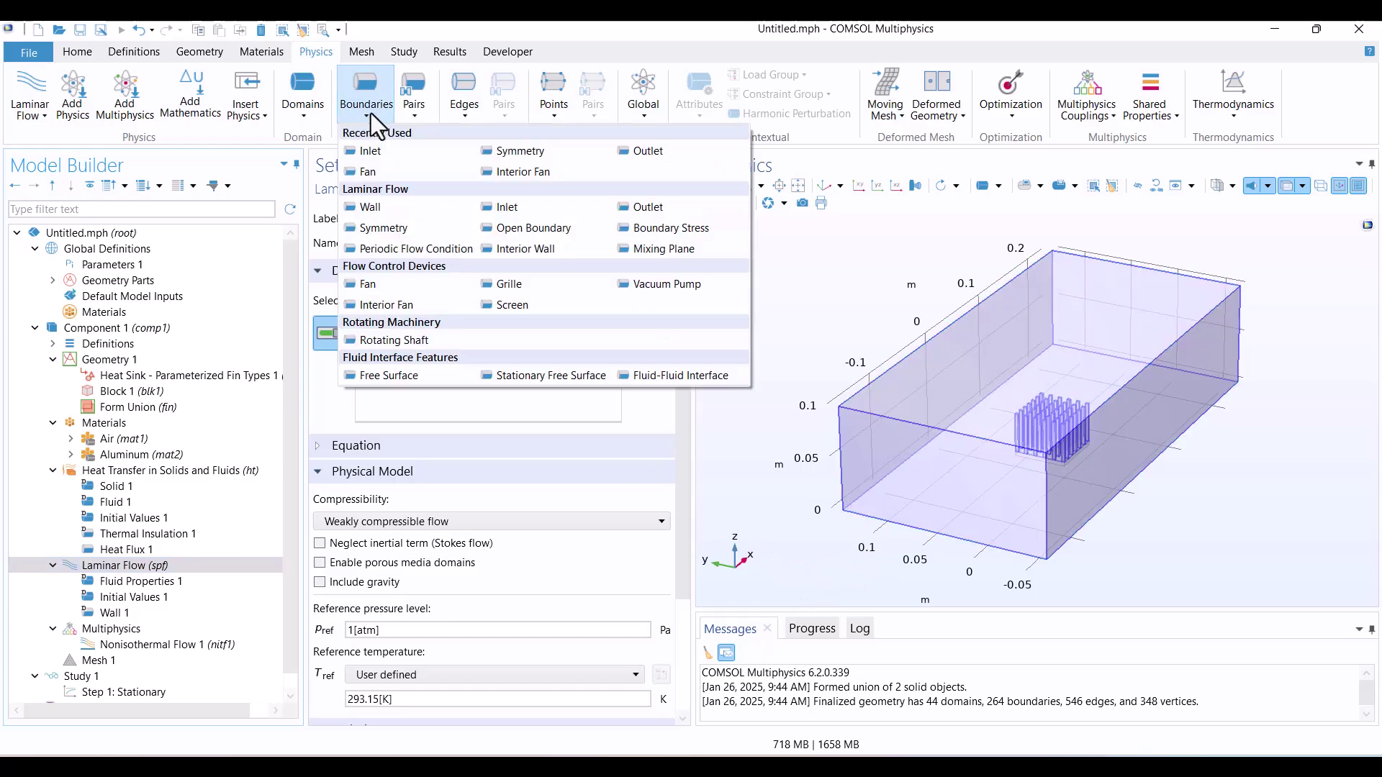
left_click(366, 152)
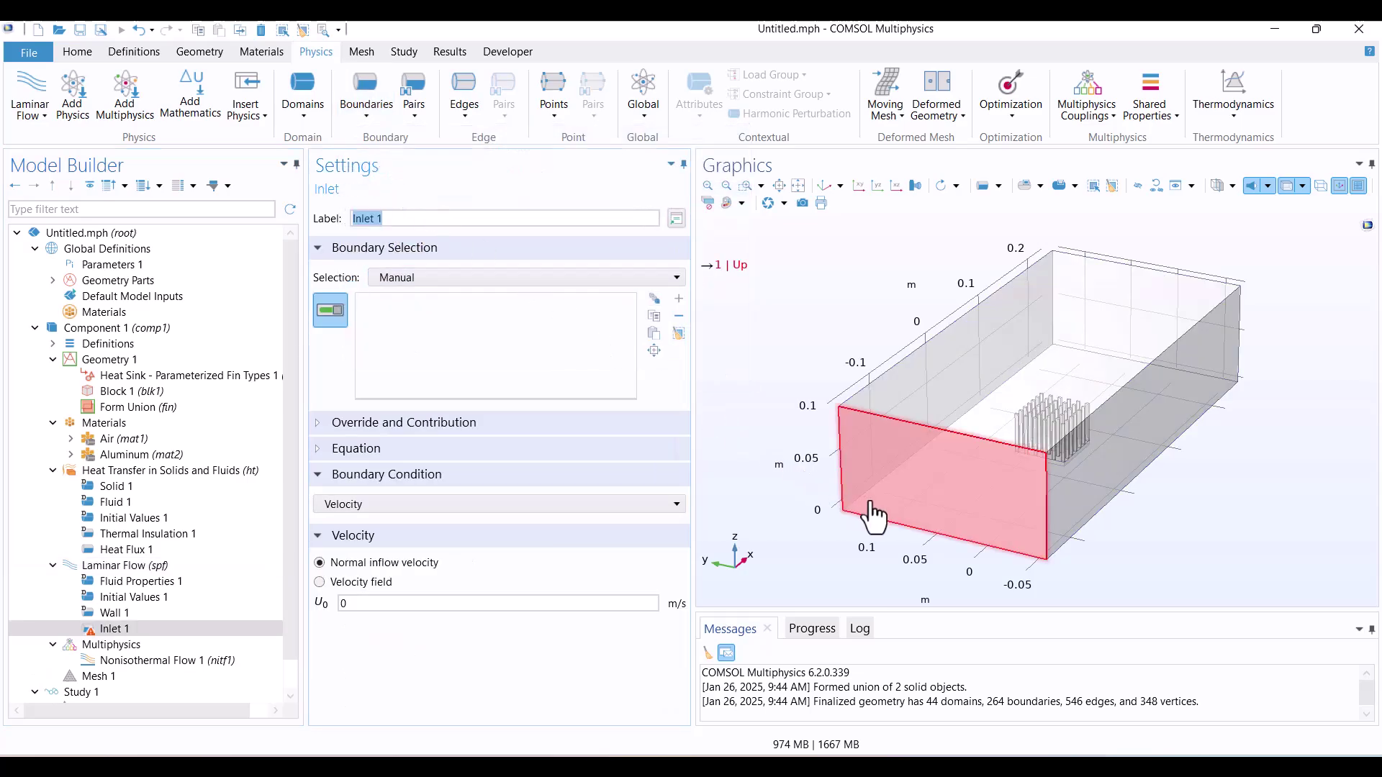
left_click(871, 501)
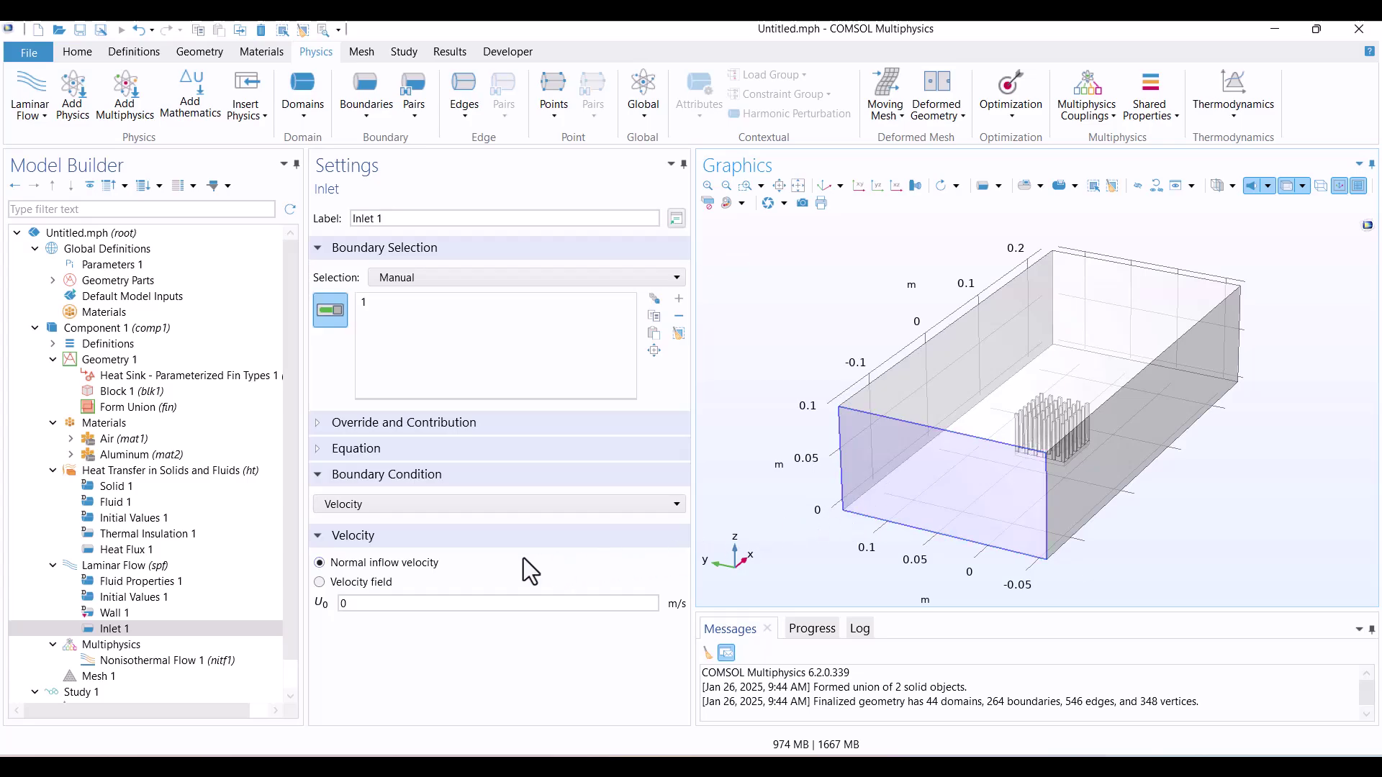
double_click(369, 604)
type("2")
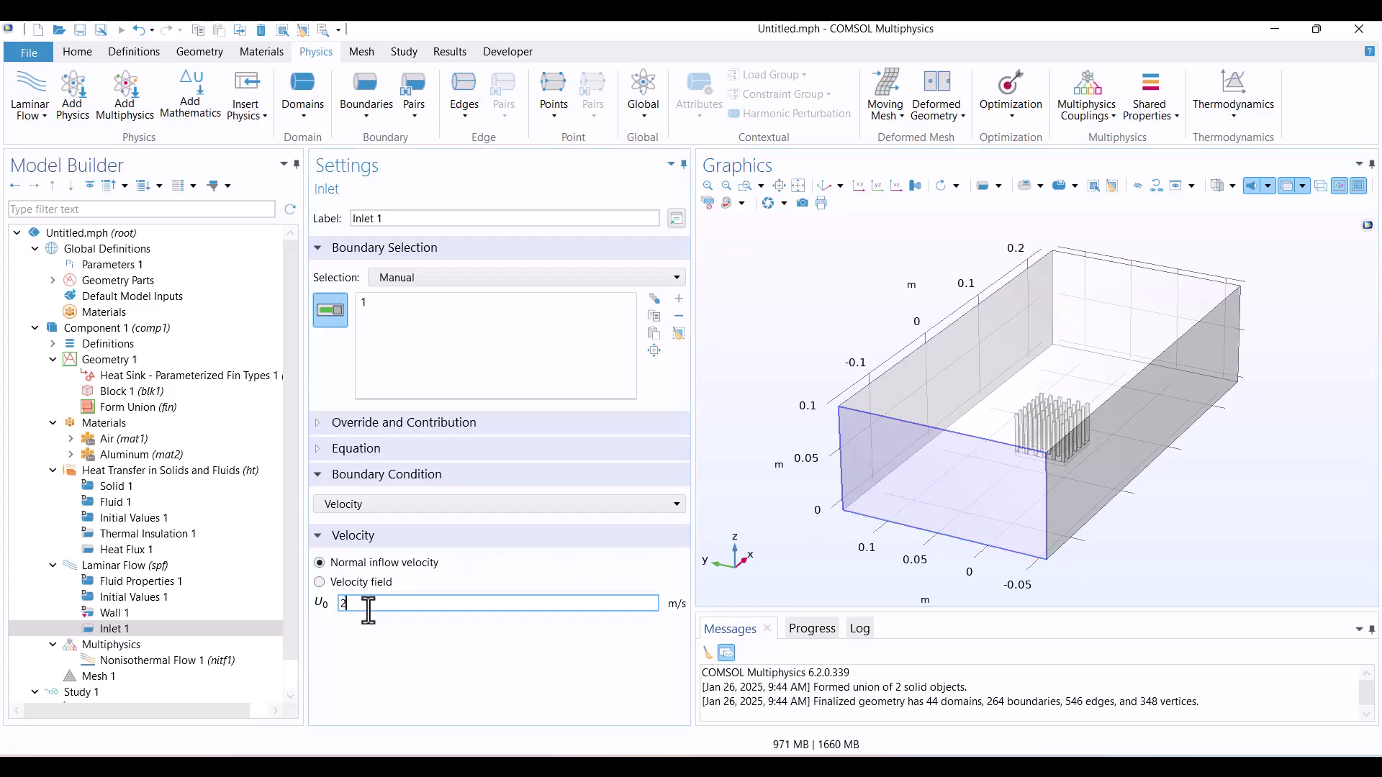
left_click(407, 666)
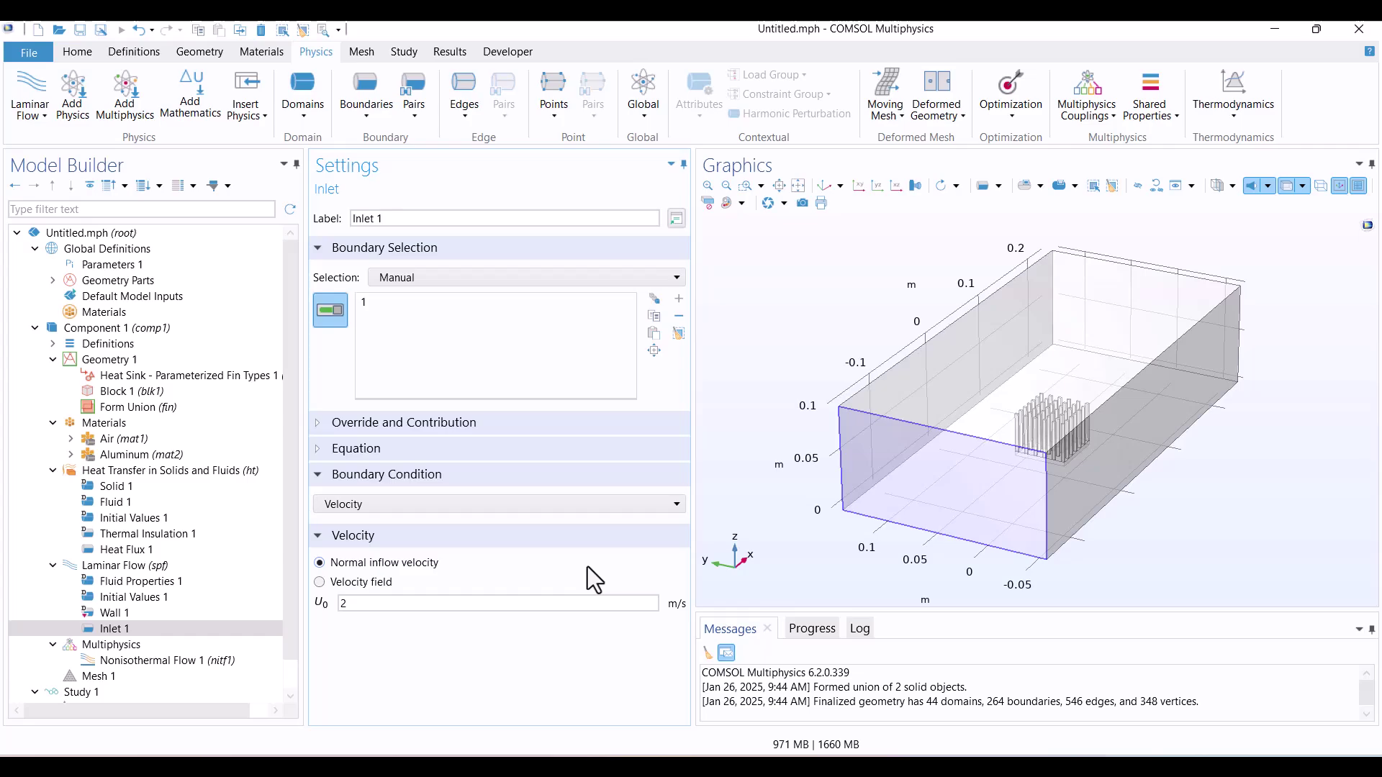
- Add a zero-pressure laminar-flow outlet on boundaries 2, 4, 5 and 264, then review Inlet 1
left_click(377, 111)
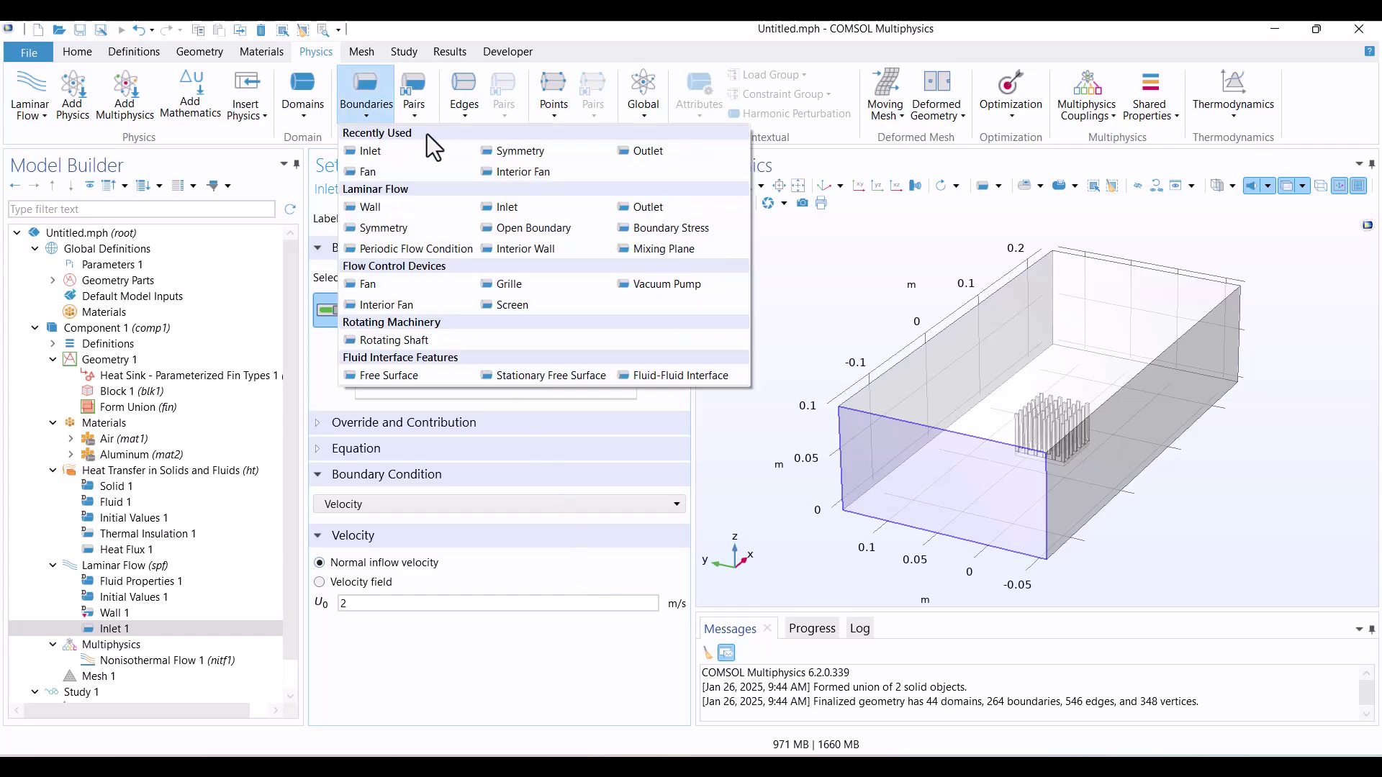
left_click(632, 150)
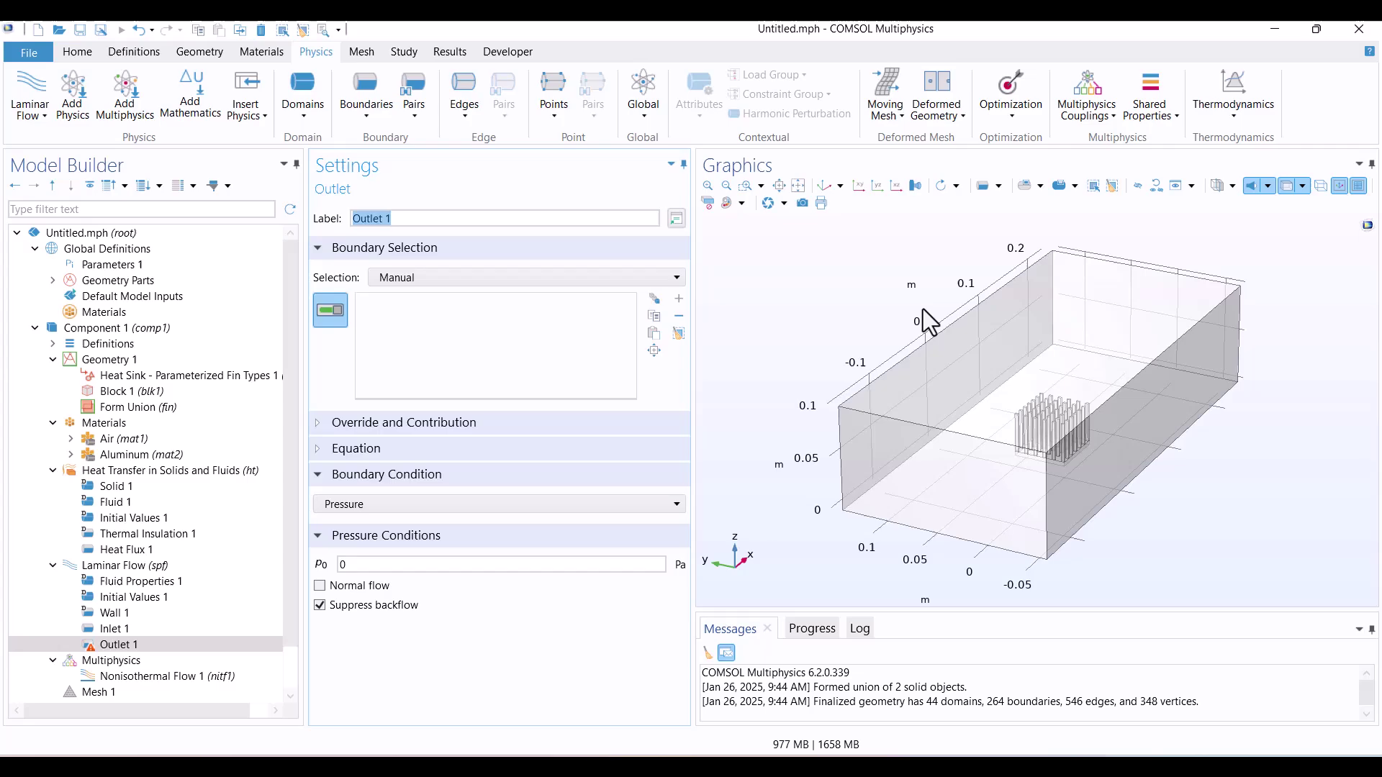
left_click(1049, 385)
left_click(1116, 447)
left_click_drag(913, 339, 1015, 355)
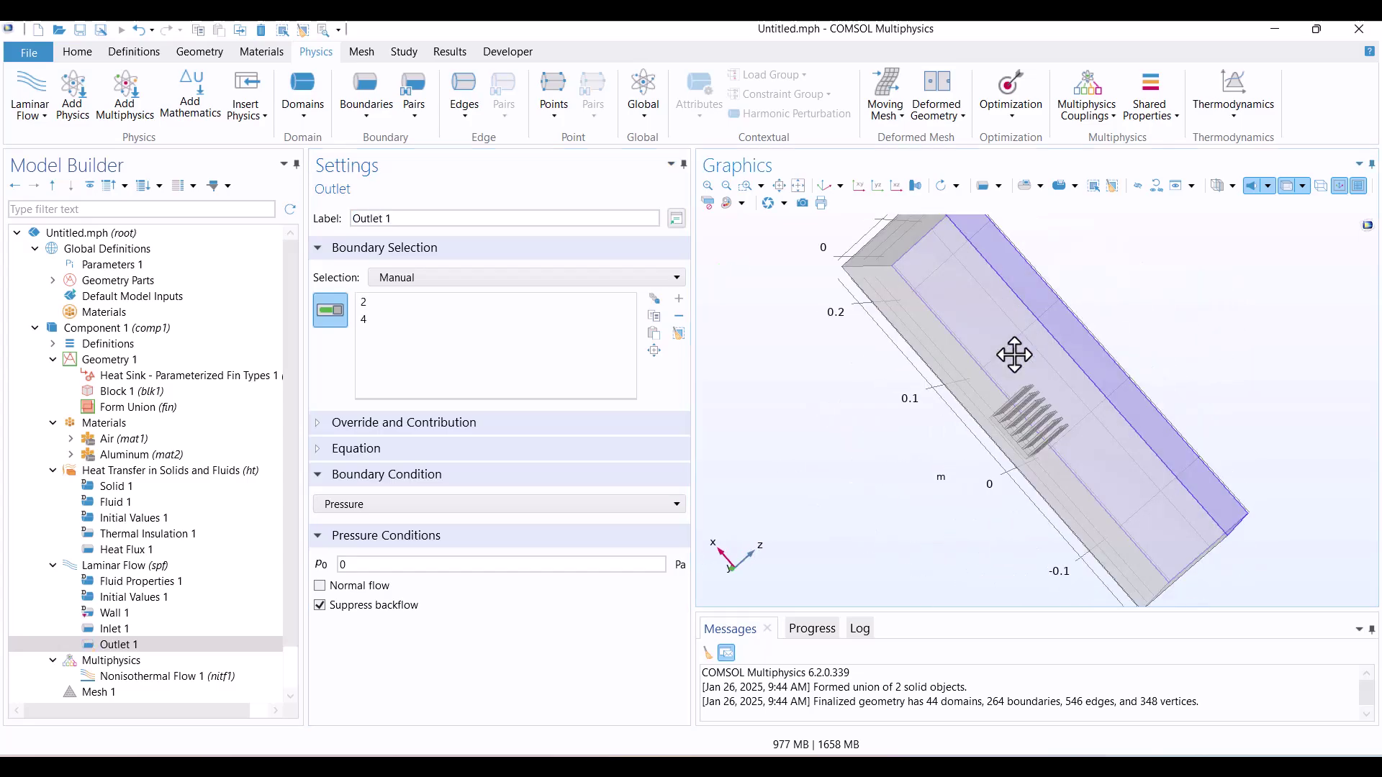
left_click(962, 395)
left_click_drag(962, 395, 894, 410)
left_click(894, 410)
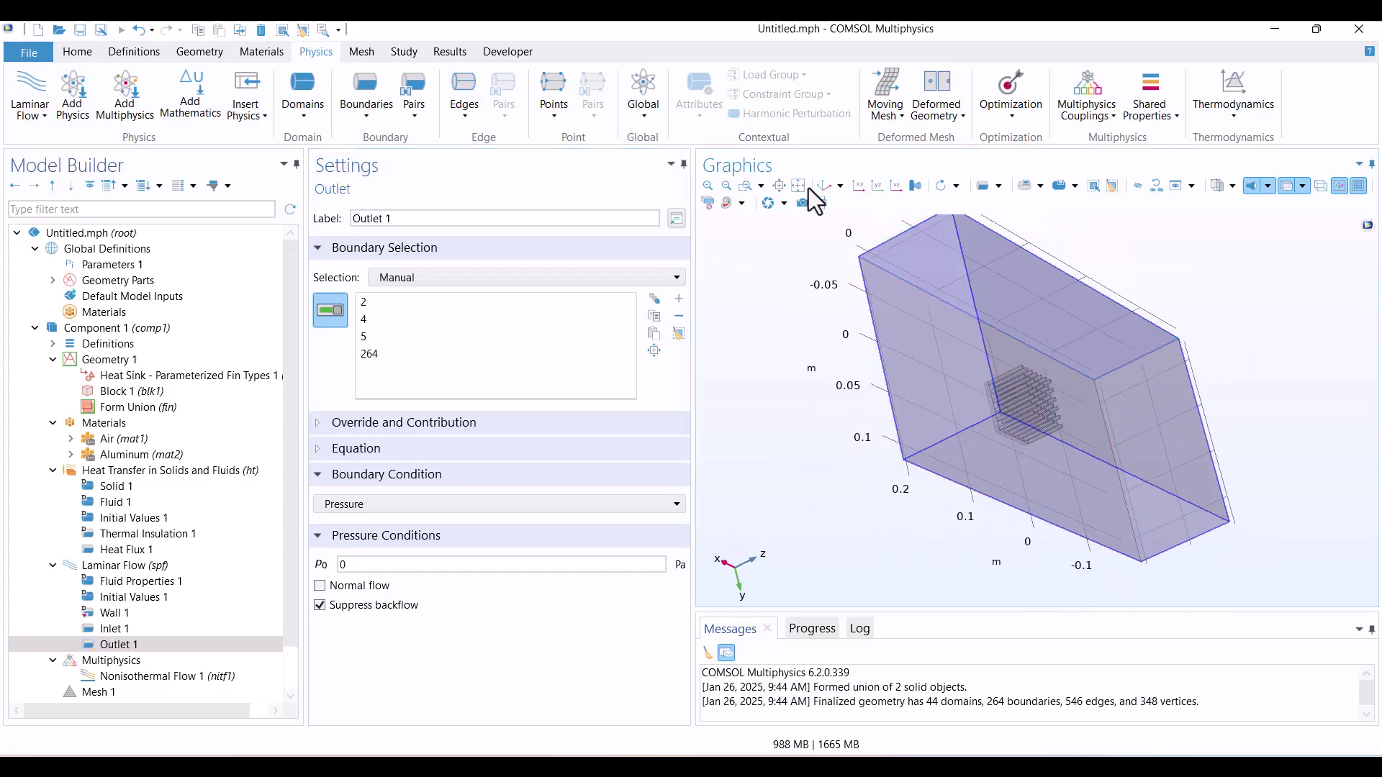
left_click(820, 189)
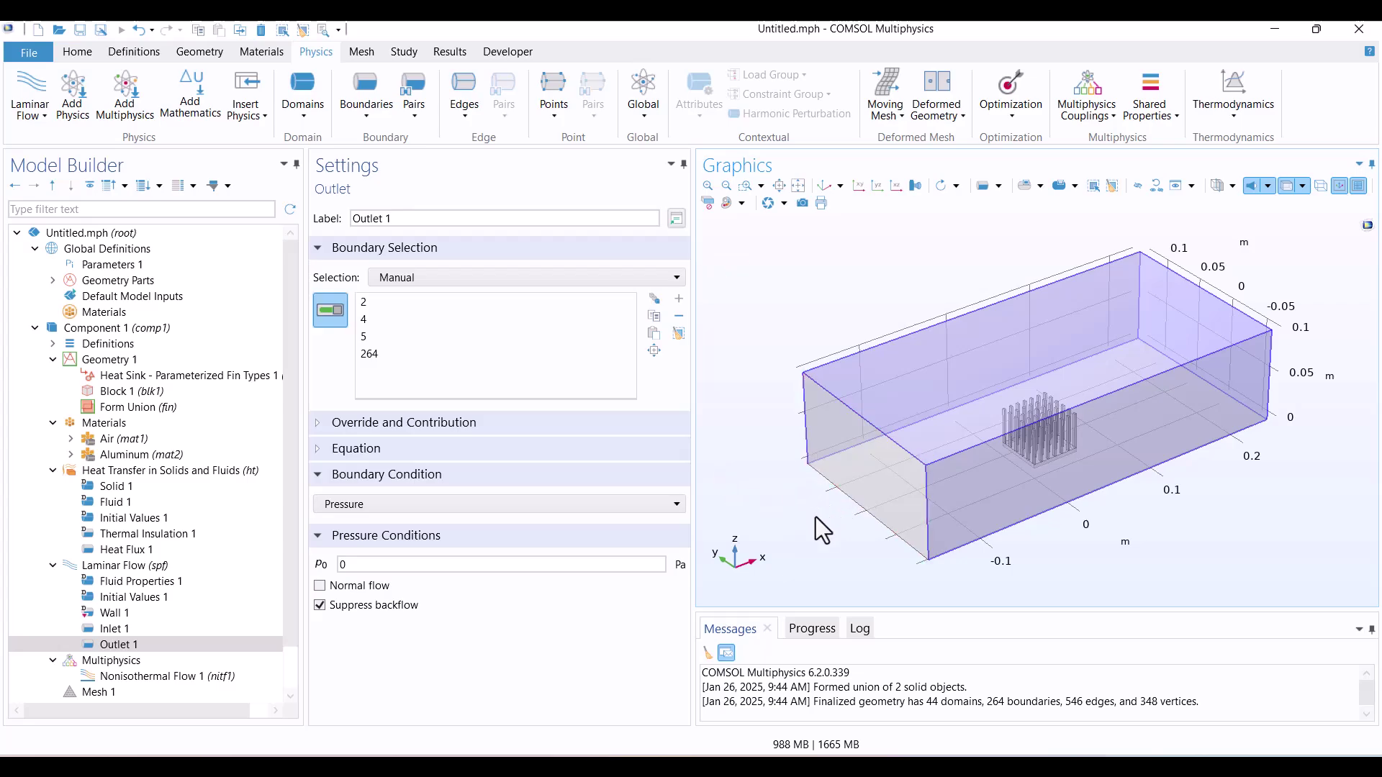
left_click(116, 628)
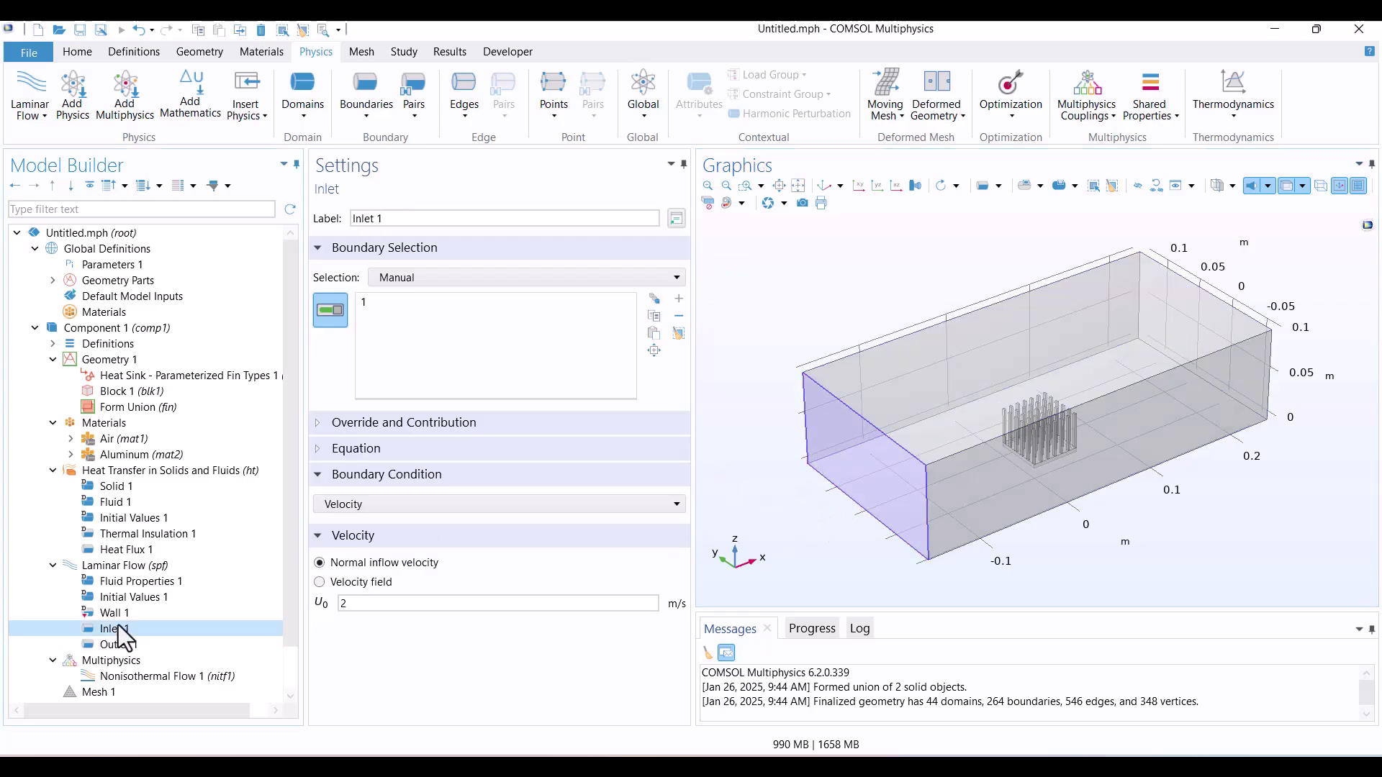
- Add a heat-transfer Inflow on inlet boundary 1 with a 293.15 K upstream temperature
right_click(158, 472)
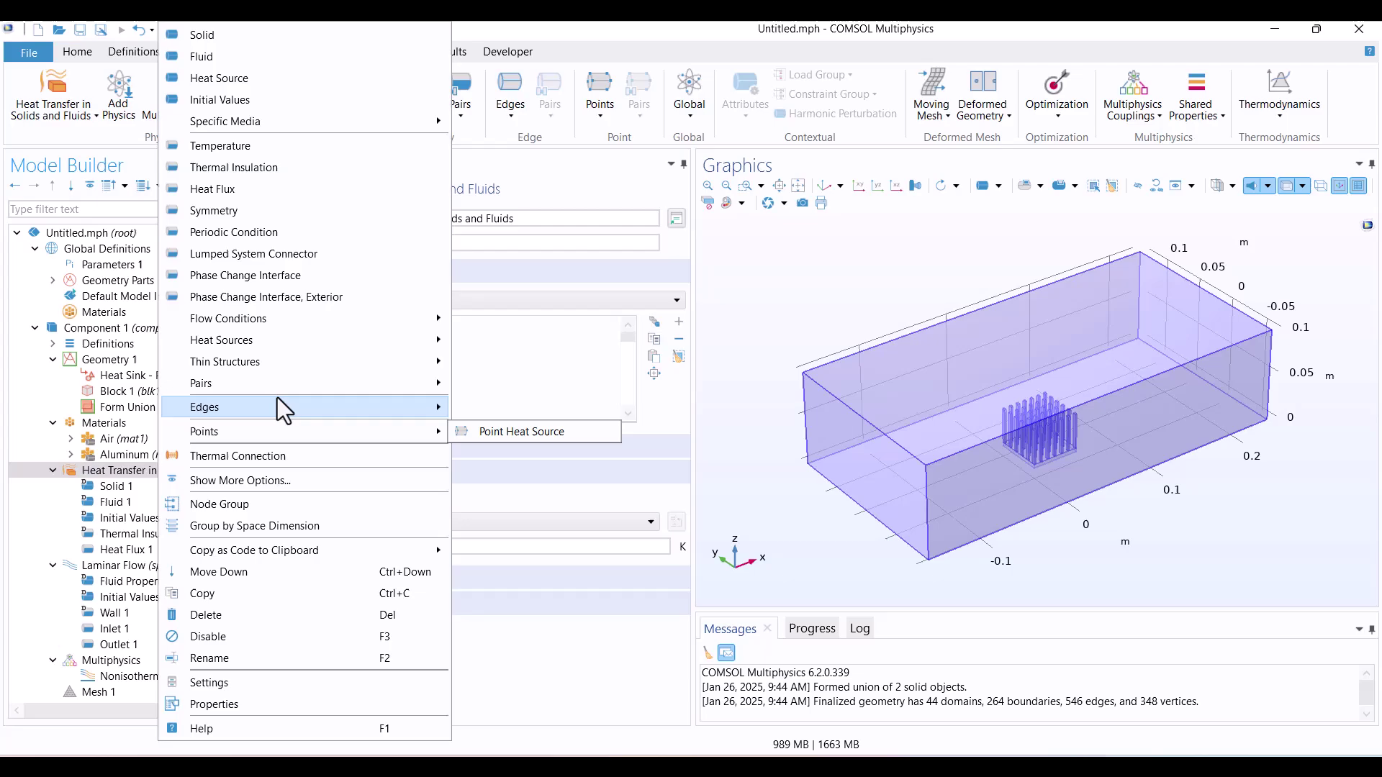
mouse_move(227, 318)
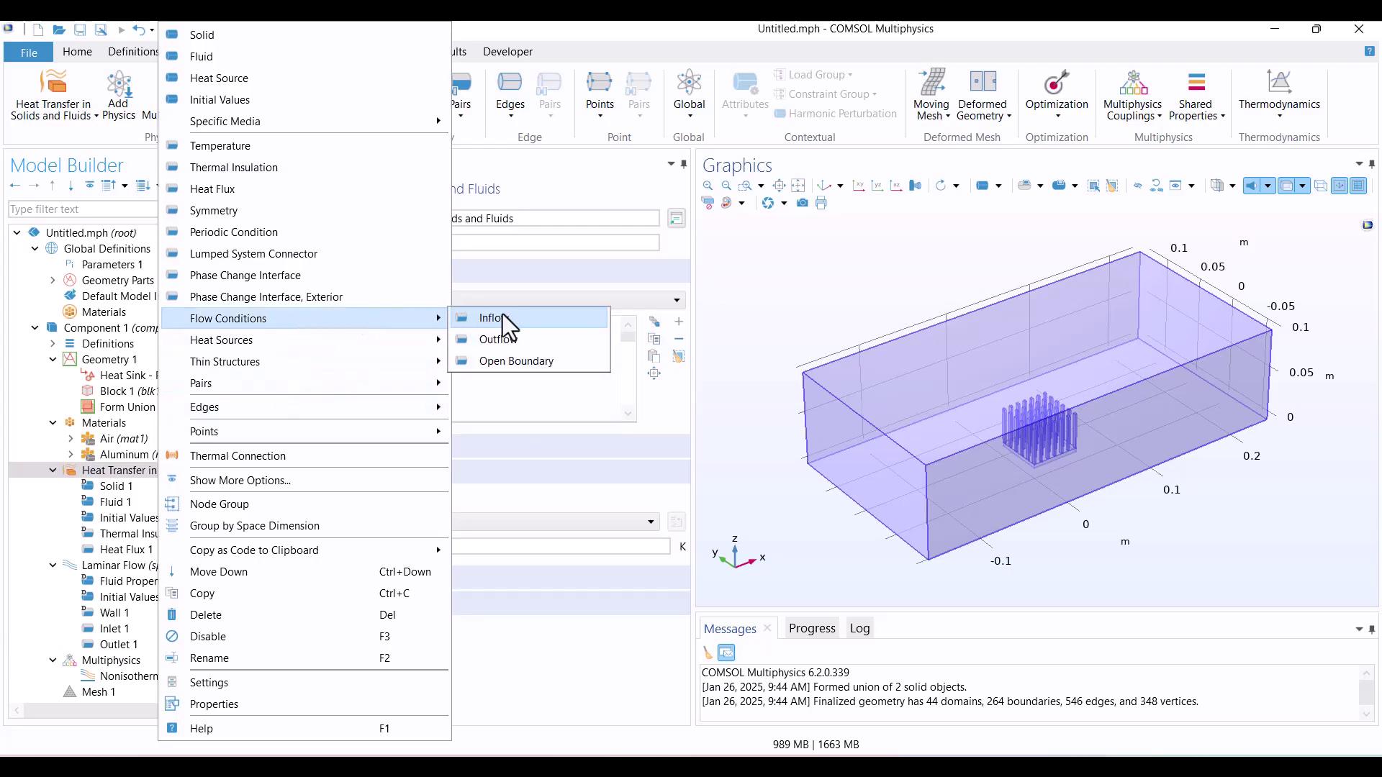
left_click(524, 320)
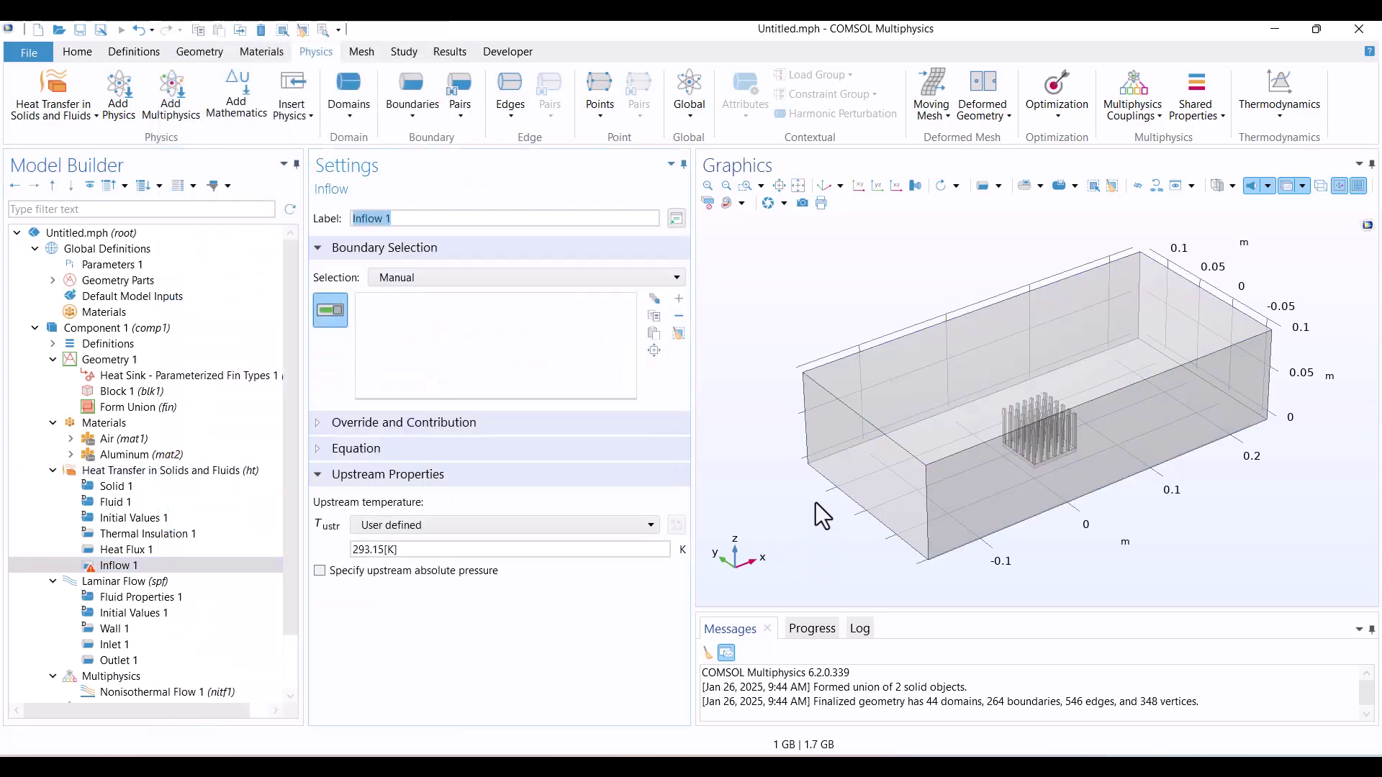
left_click(857, 458)
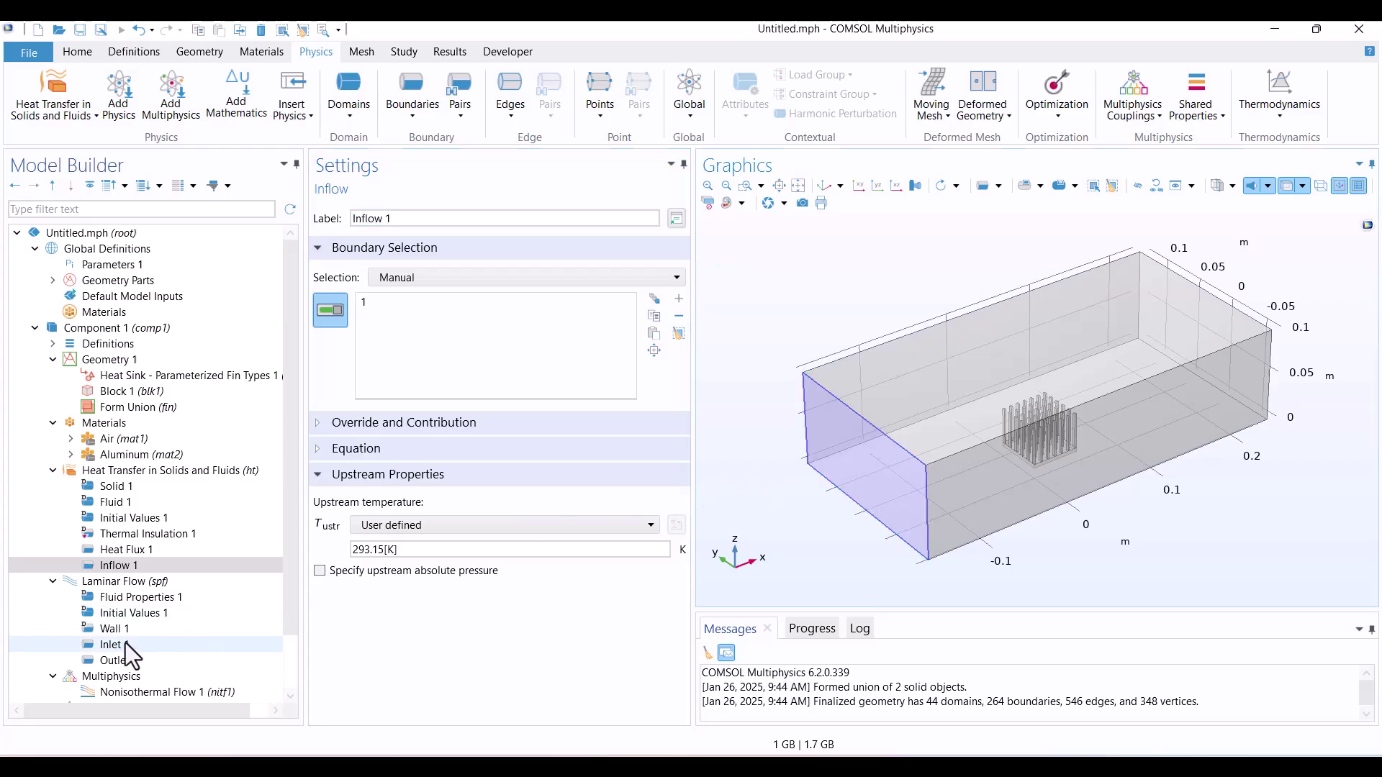
left_click(367, 550)
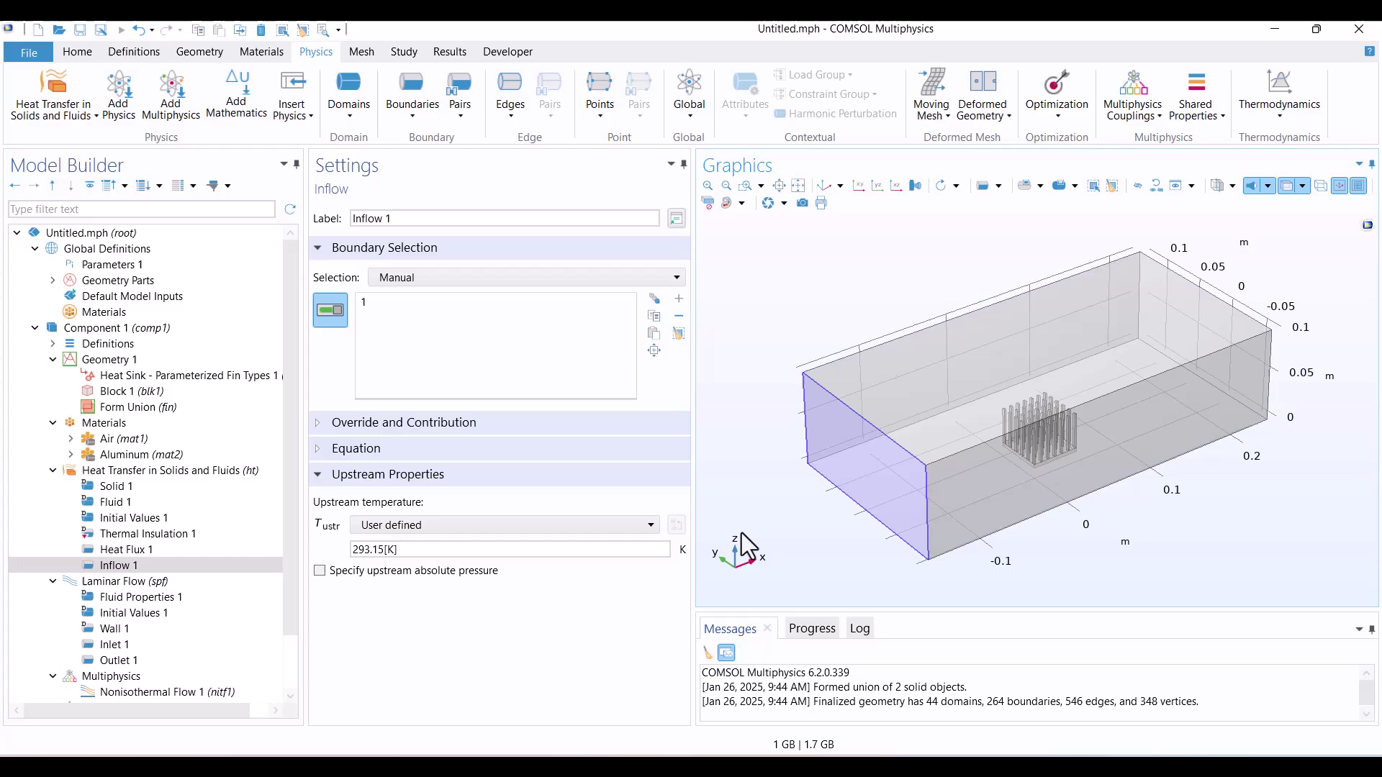
left_click(170, 472)
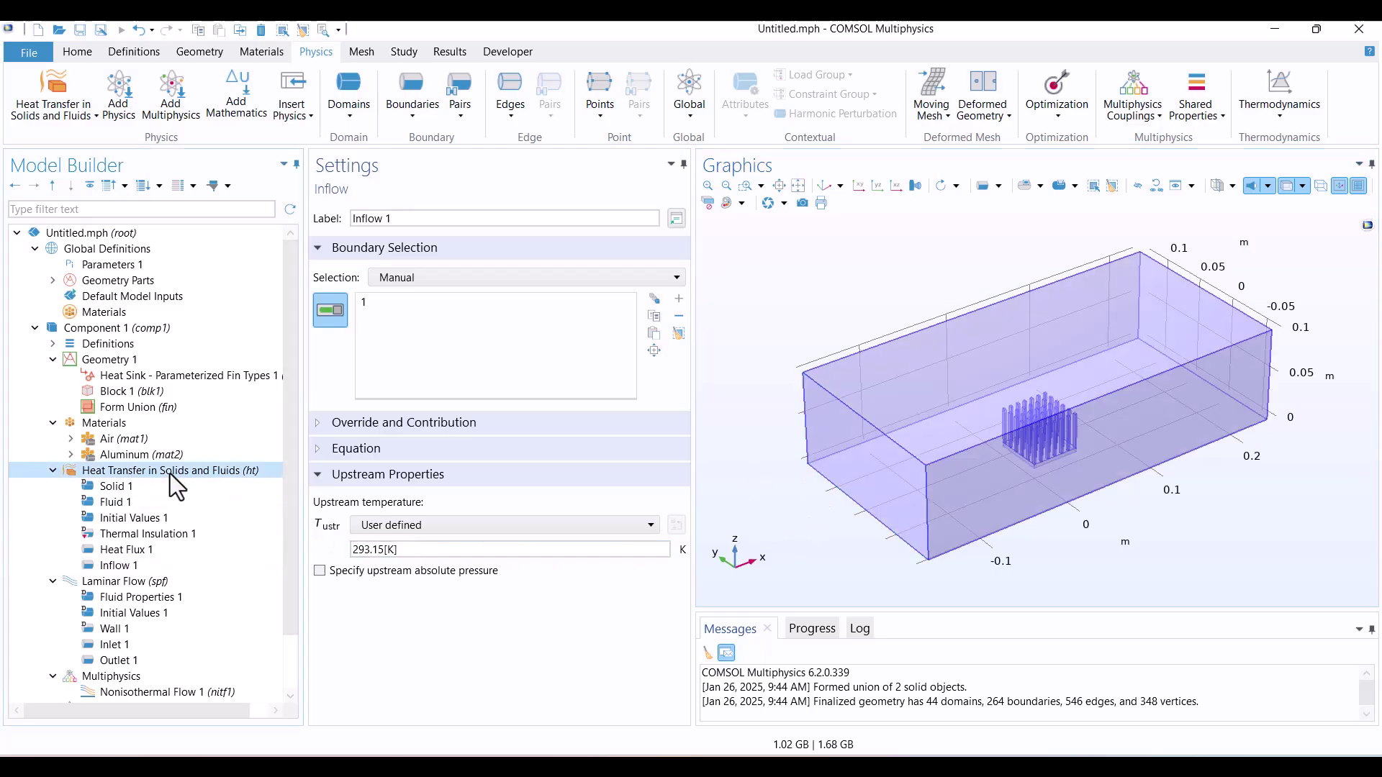
right_click(170, 473)
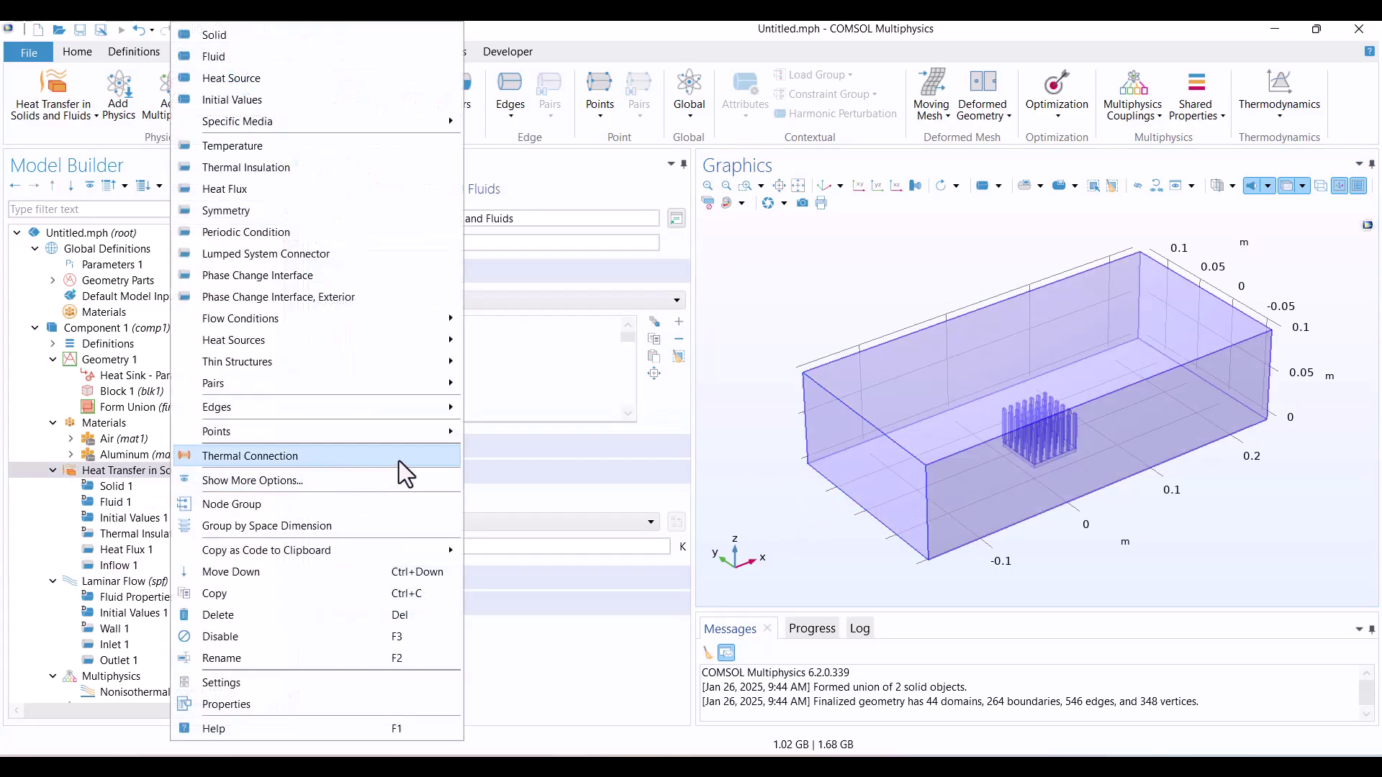
mouse_move(313, 340)
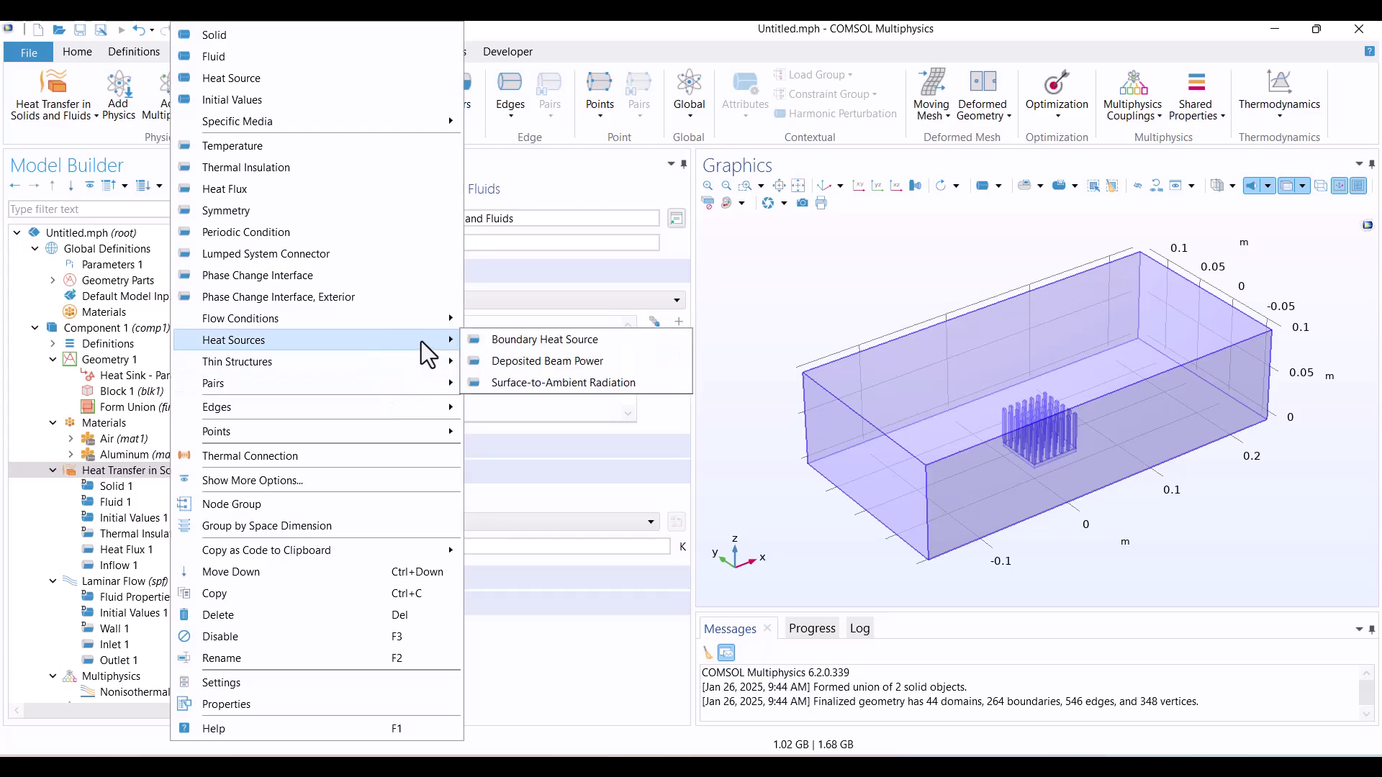
- Add a heat-transfer Outflow on boundaries 2, 4, 5 and 264
left_click(507, 339)
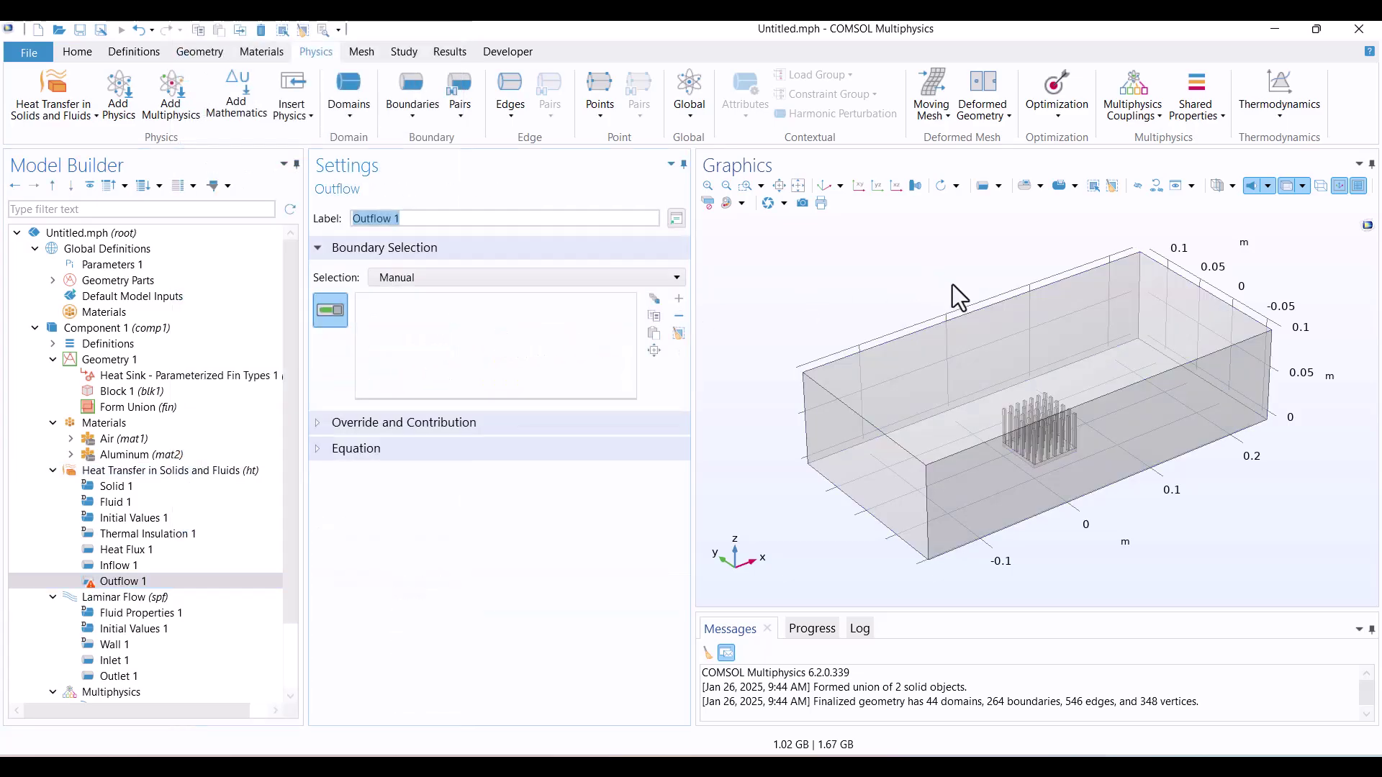
left_click(1029, 335)
left_click(1095, 448)
mouse_move(883, 251)
left_mouse_down()
mouse_move(1031, 236)
mouse_move(1044, 355)
left_mouse_up()
left_click(1044, 355)
left_click_drag(888, 518, 926, 441)
left_click(873, 317)
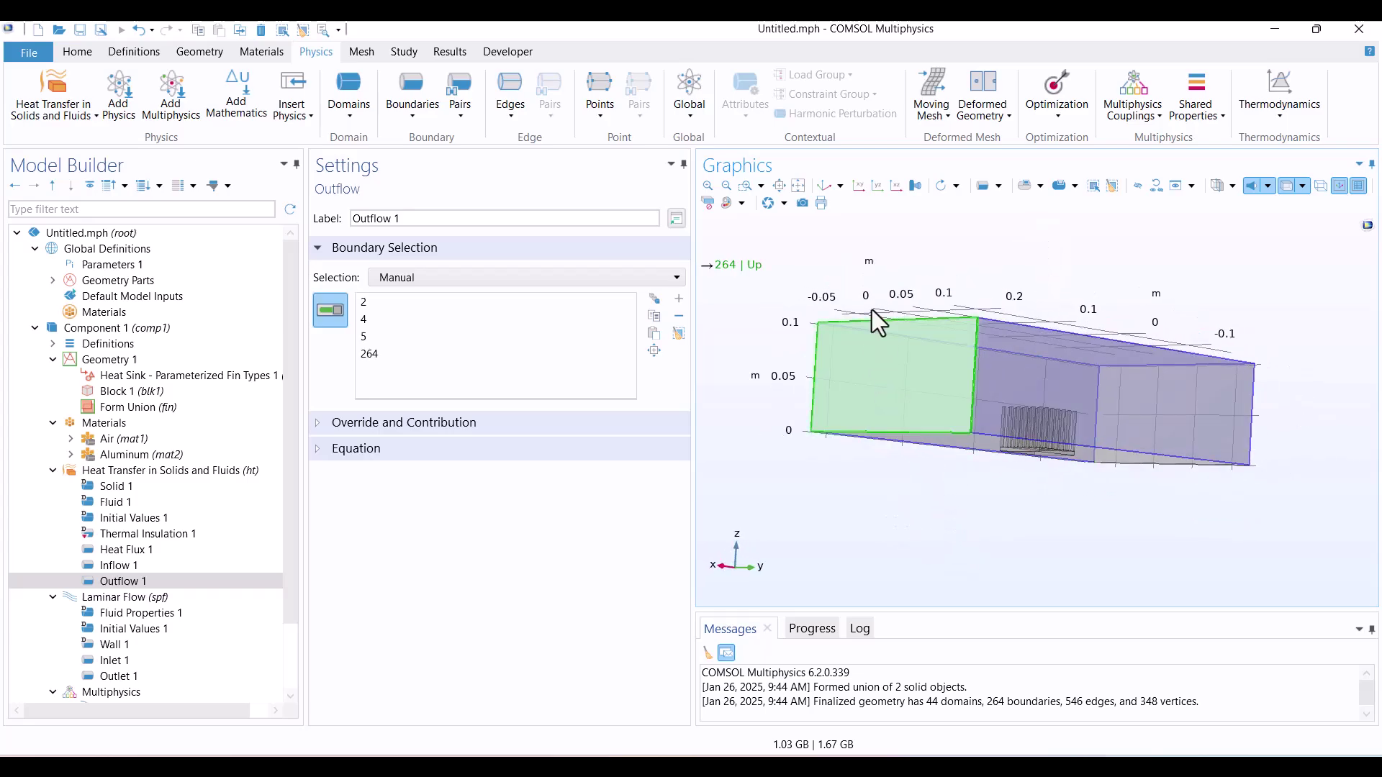
left_click(828, 186)
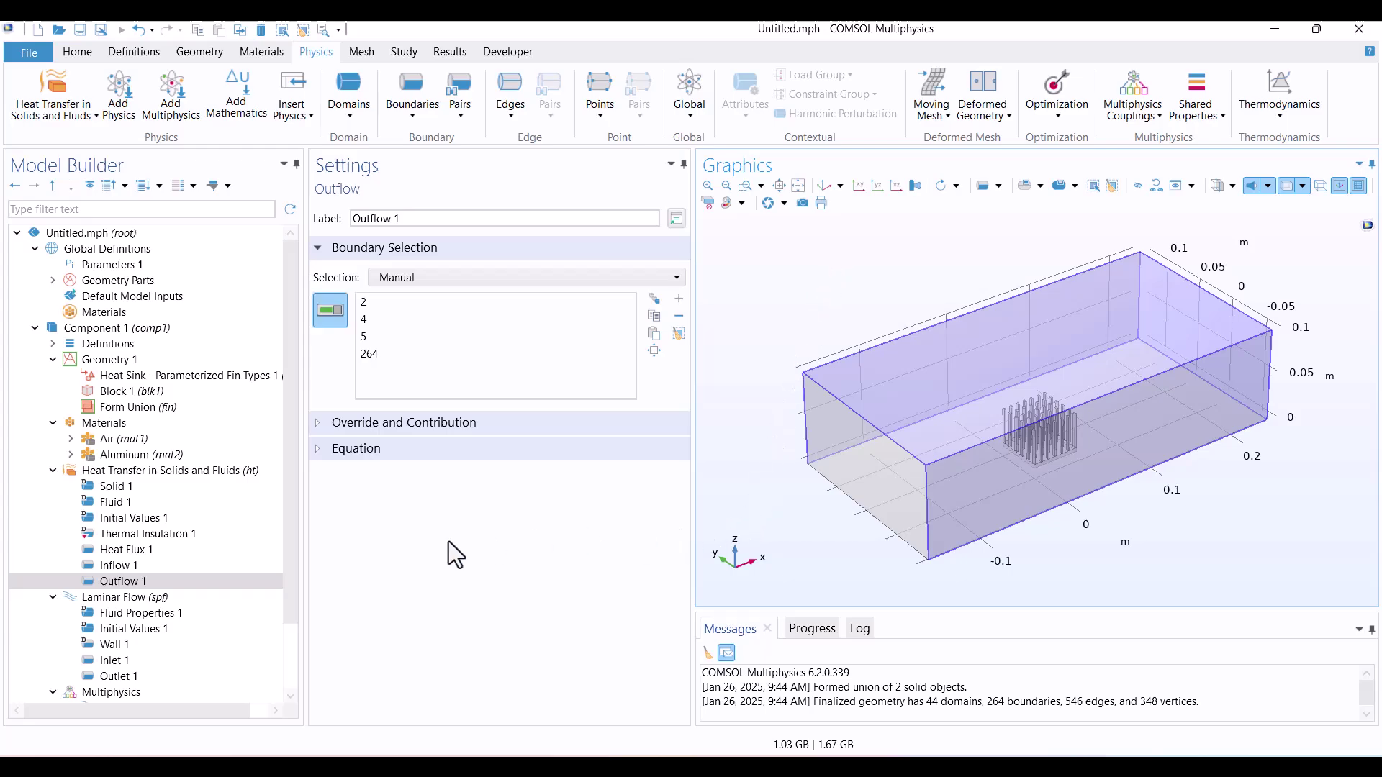
- Bring up the Nonisothermal Flow 1 coupling settings
scroll(42, 605, "down", 1)
scroll(42, 605, "down", 1)
left_click(116, 629)
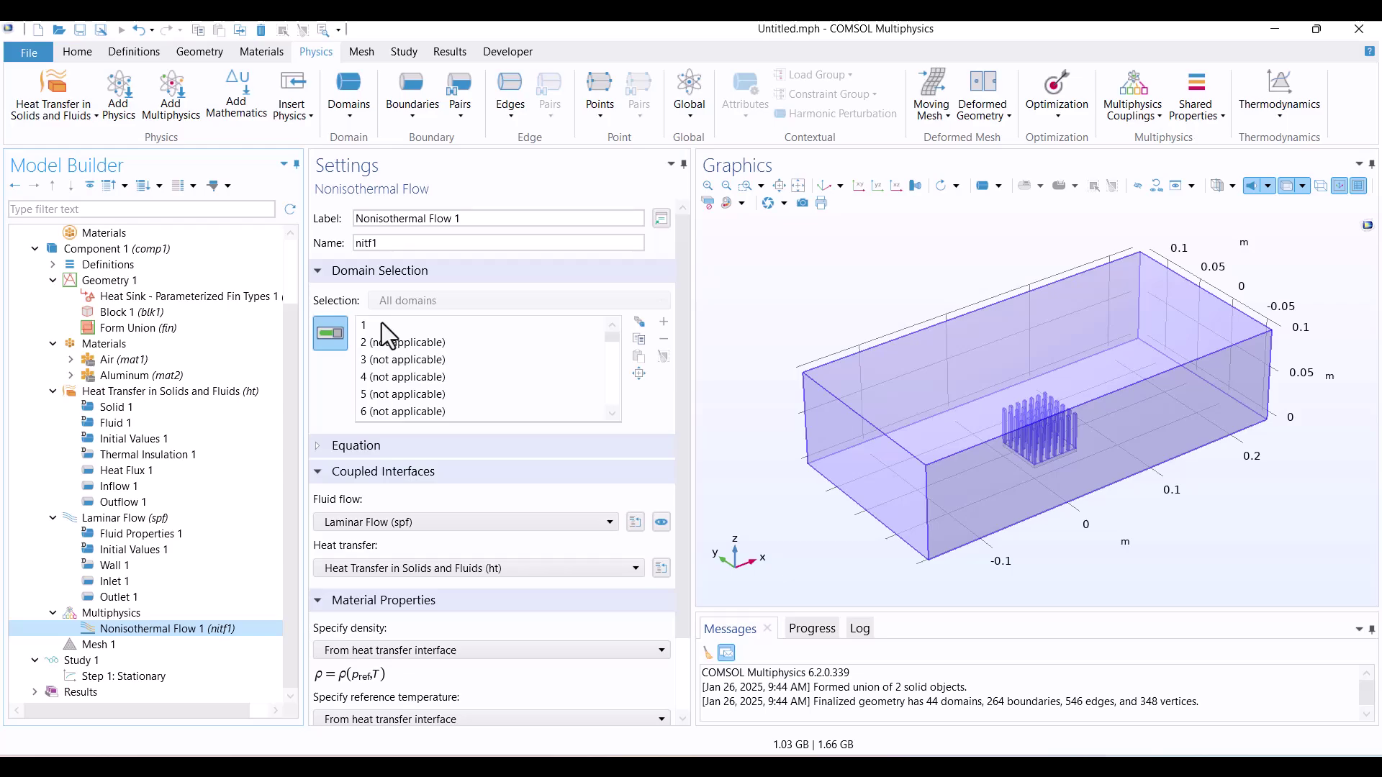
- Build the normal mesh of 663,057 domain elements and inspect it around the pin fins
left_click(382, 324)
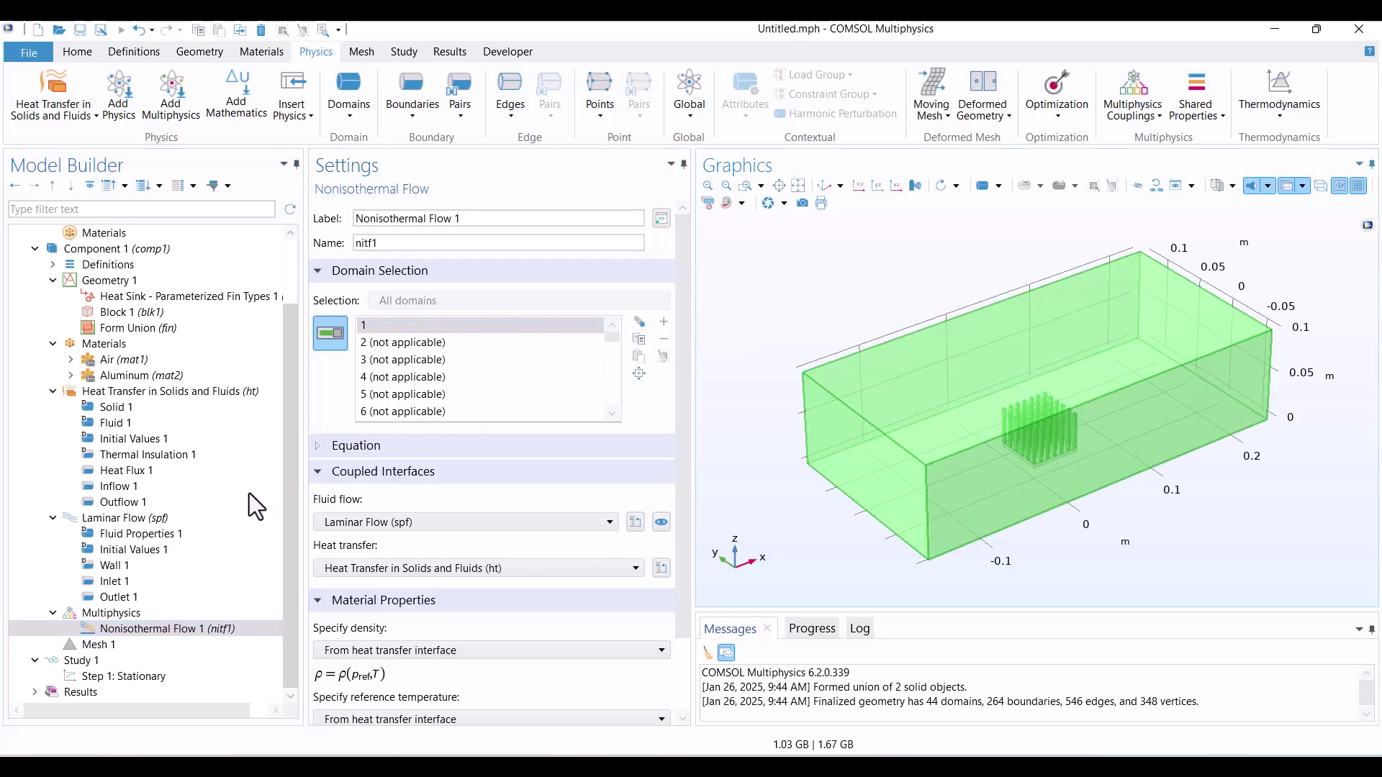
left_click(107, 623)
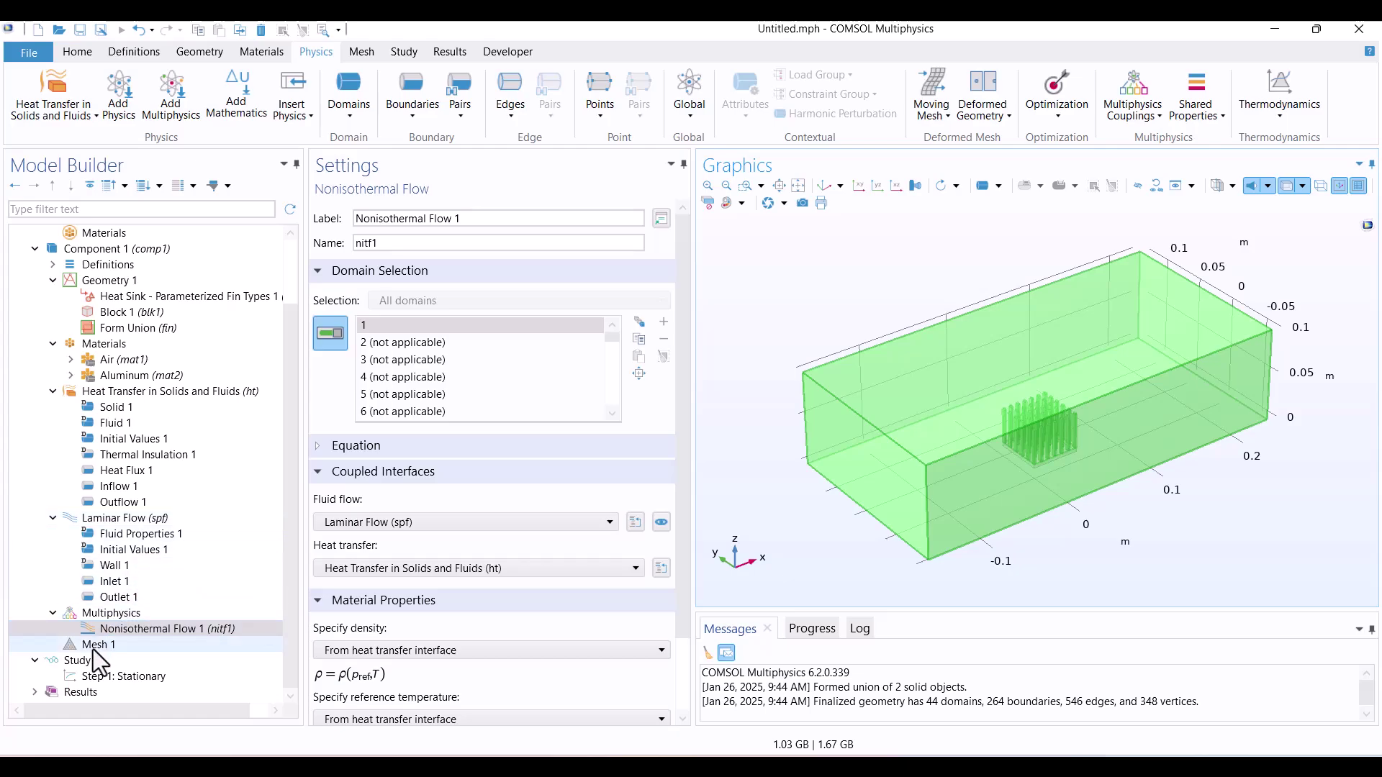
left_click(93, 649)
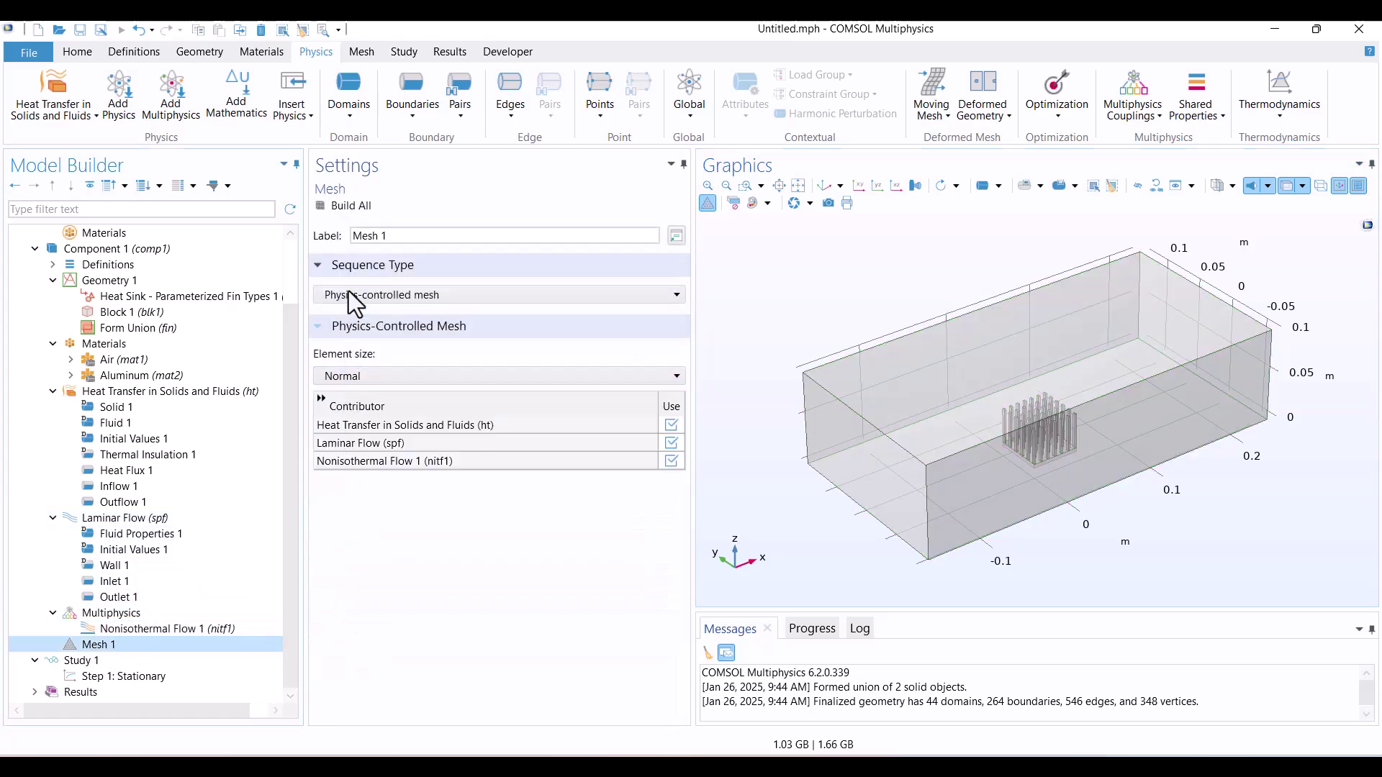
left_click(335, 206)
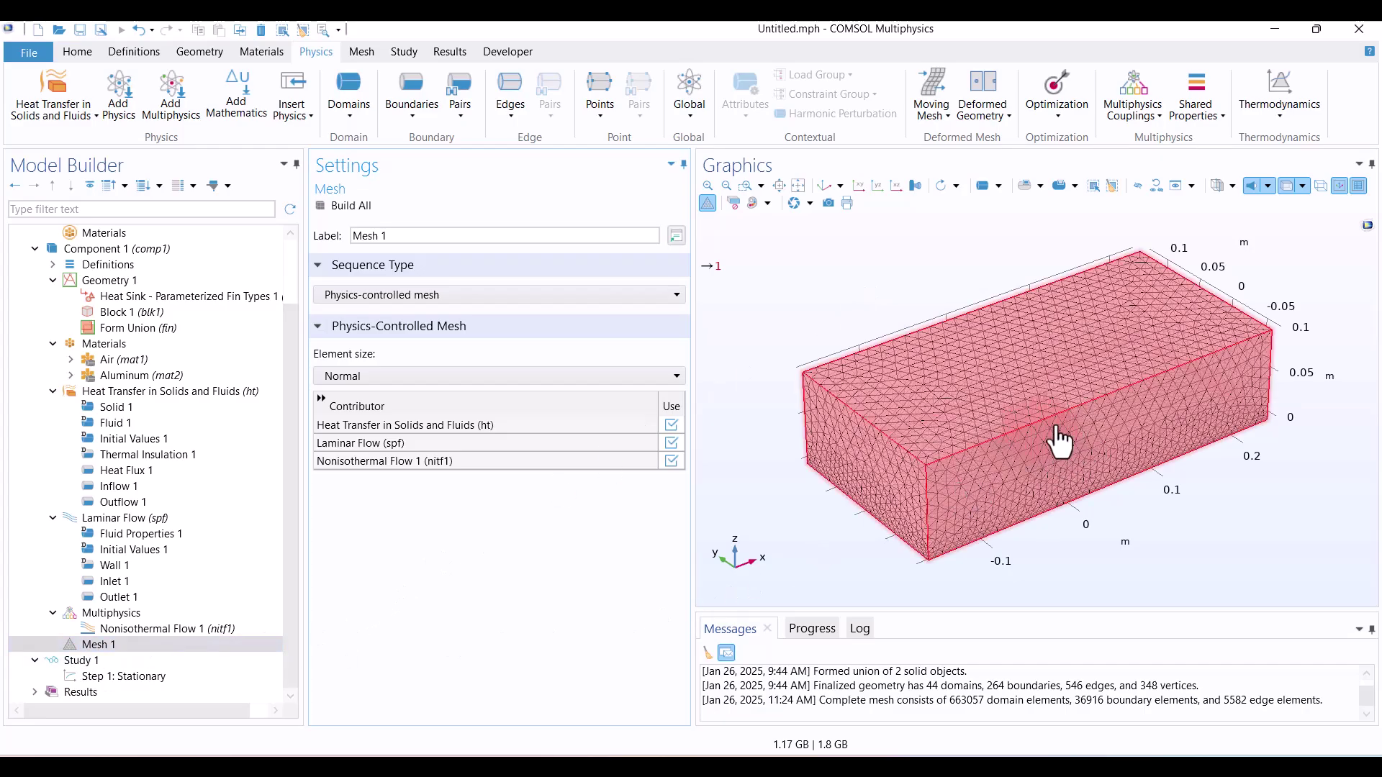
mouse_move(1079, 432)
middle_mouse_down()
mouse_move(1015, 52)
mouse_move(932, 436)
middle_mouse_up()
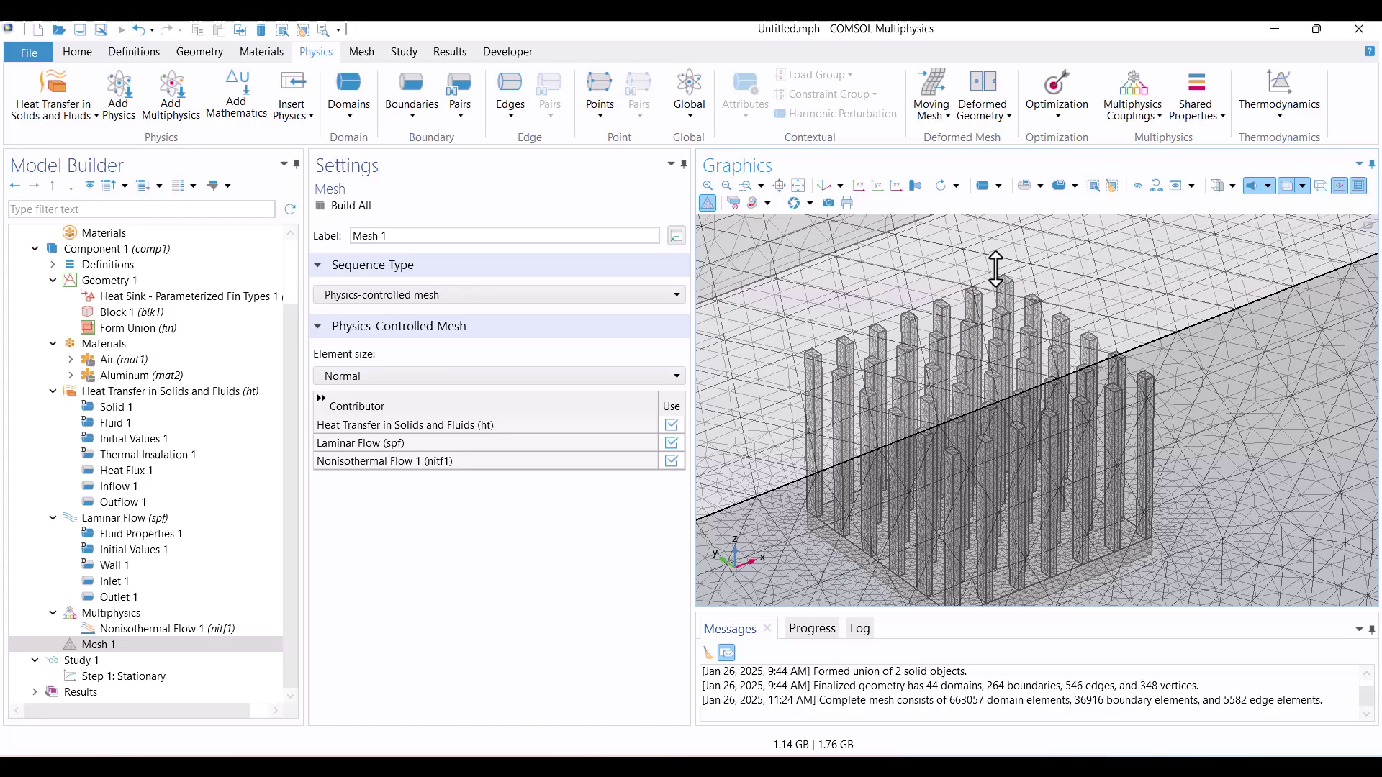
left_click(797, 188)
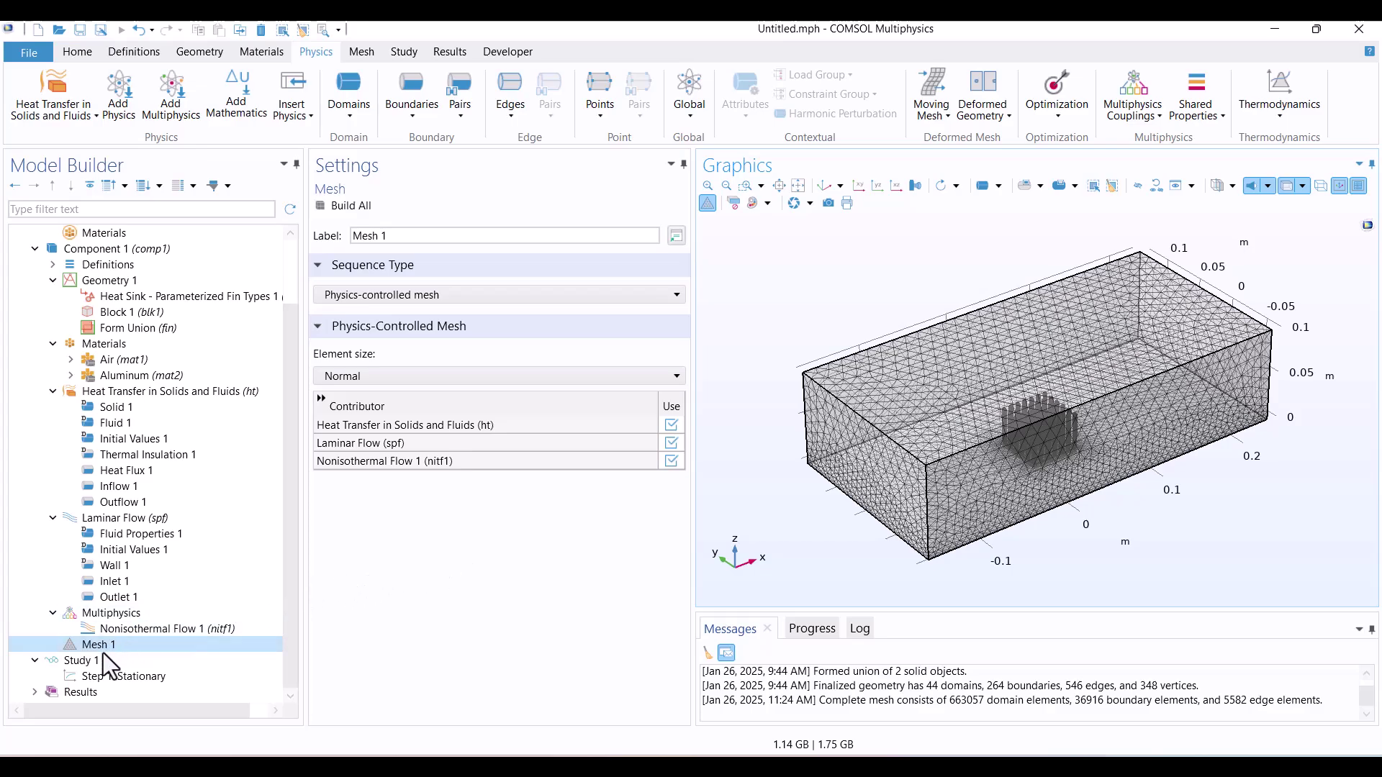
left_click(89, 680)
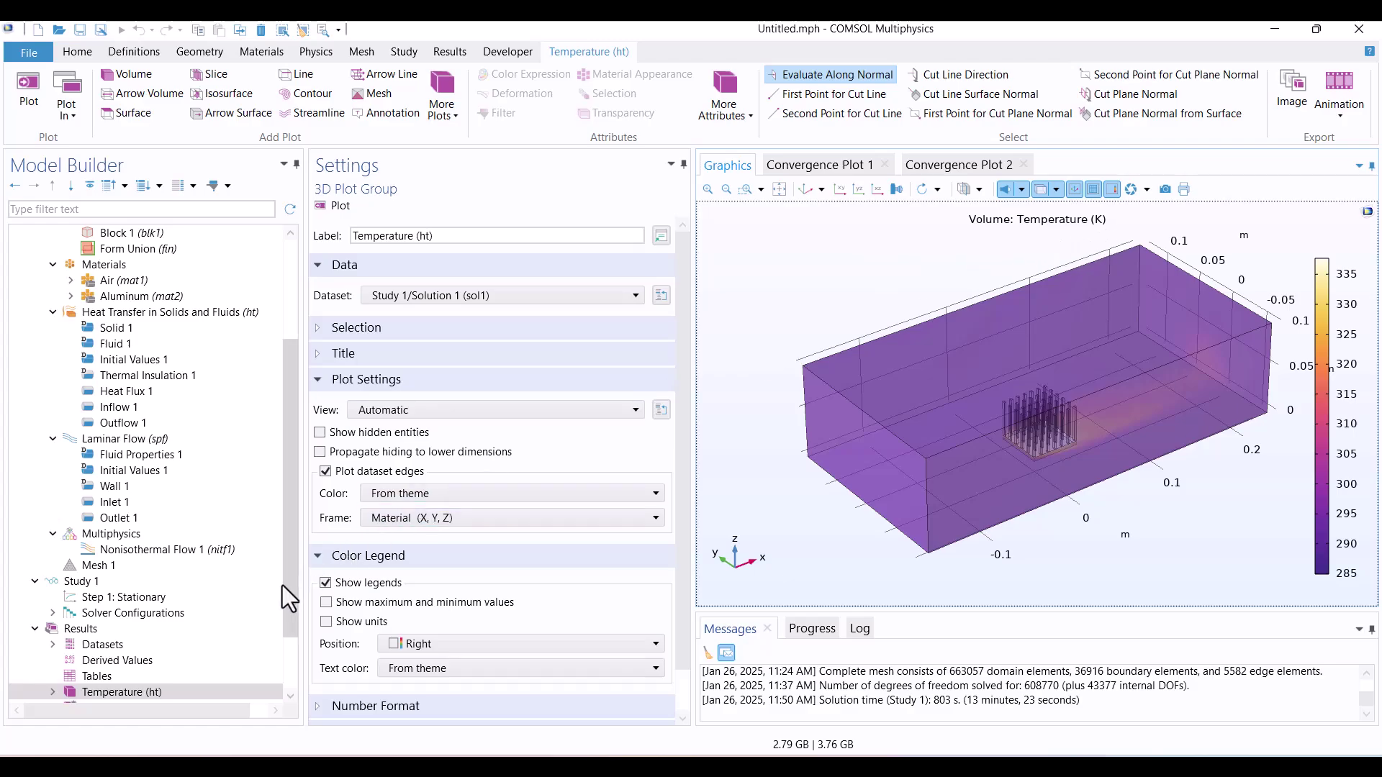
- Switch the temperature volume plot unit to degC and replot
scroll(287, 595, "down", 2)
left_click(51, 616)
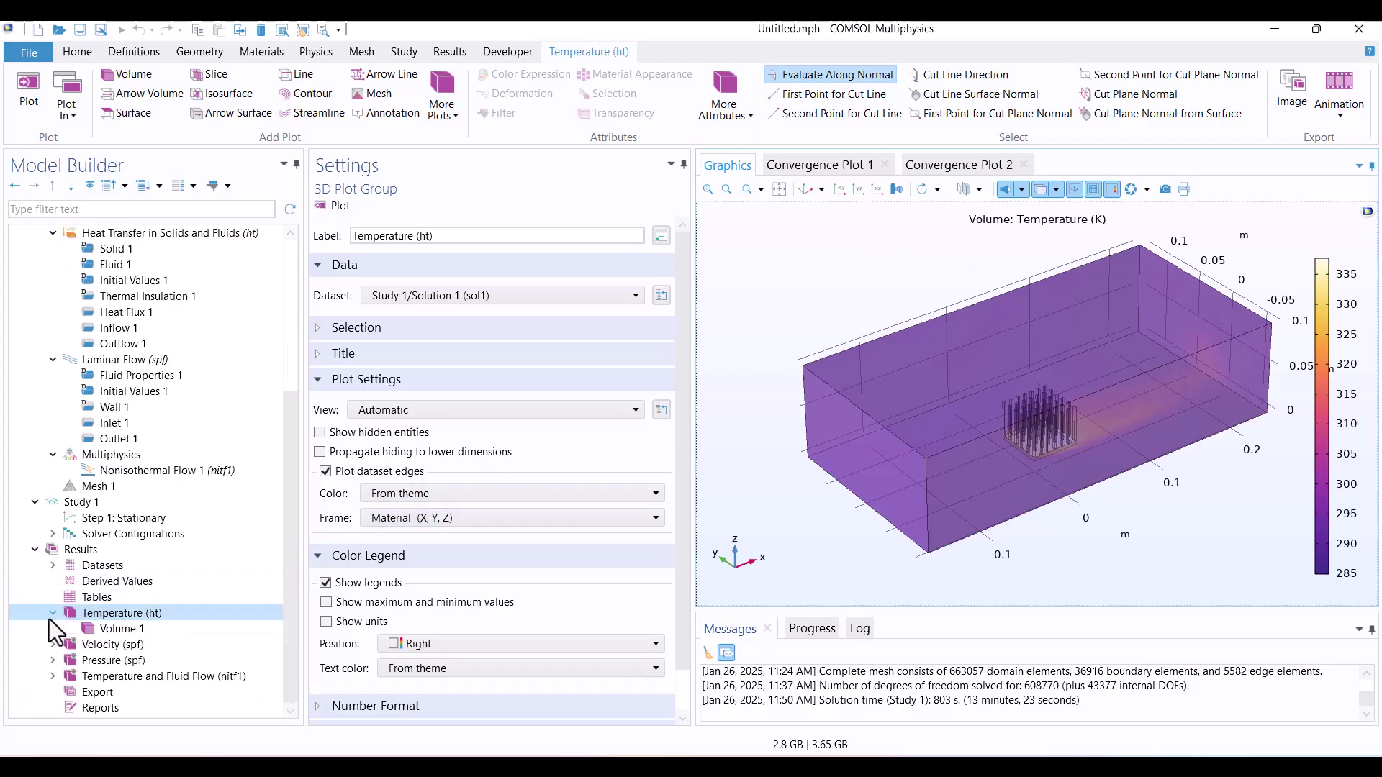
left_click(93, 634)
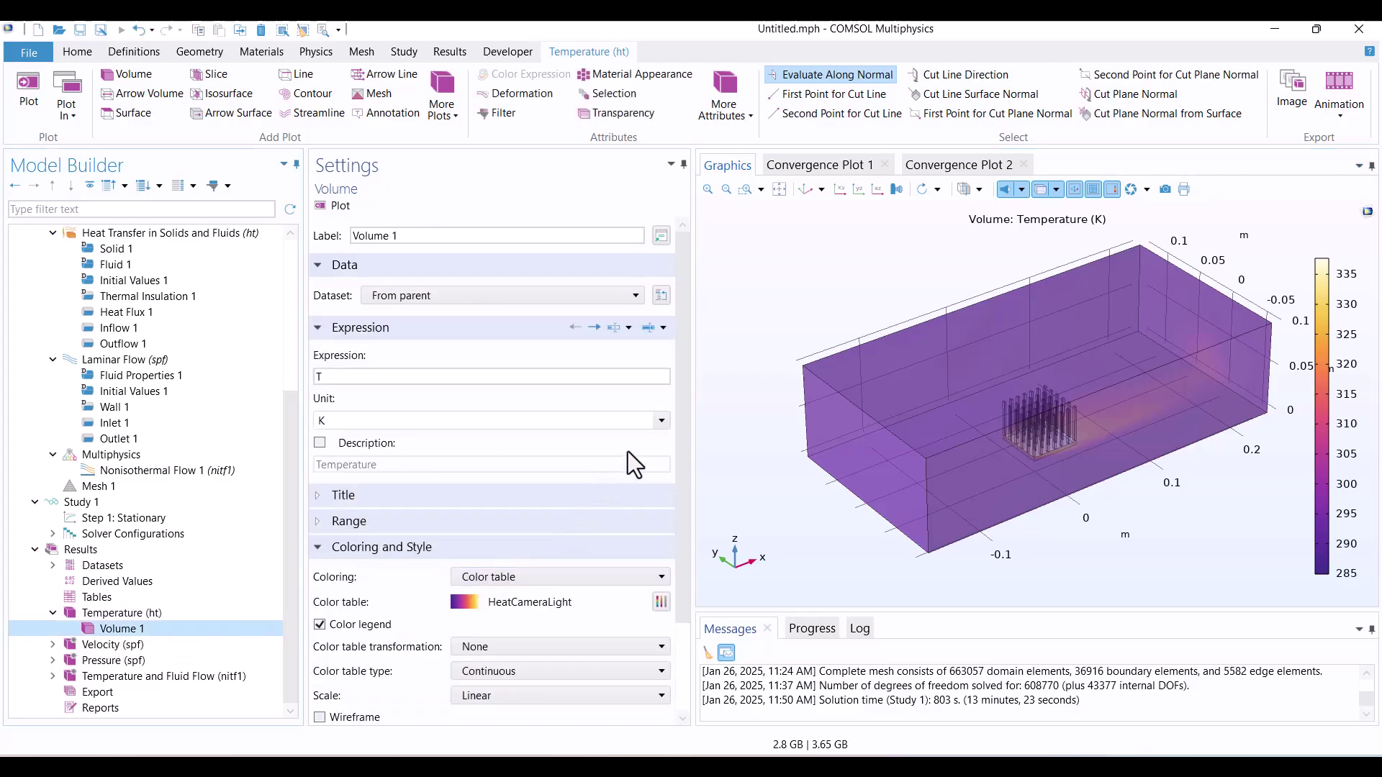
left_click(663, 421)
left_click(373, 560)
left_click(338, 207)
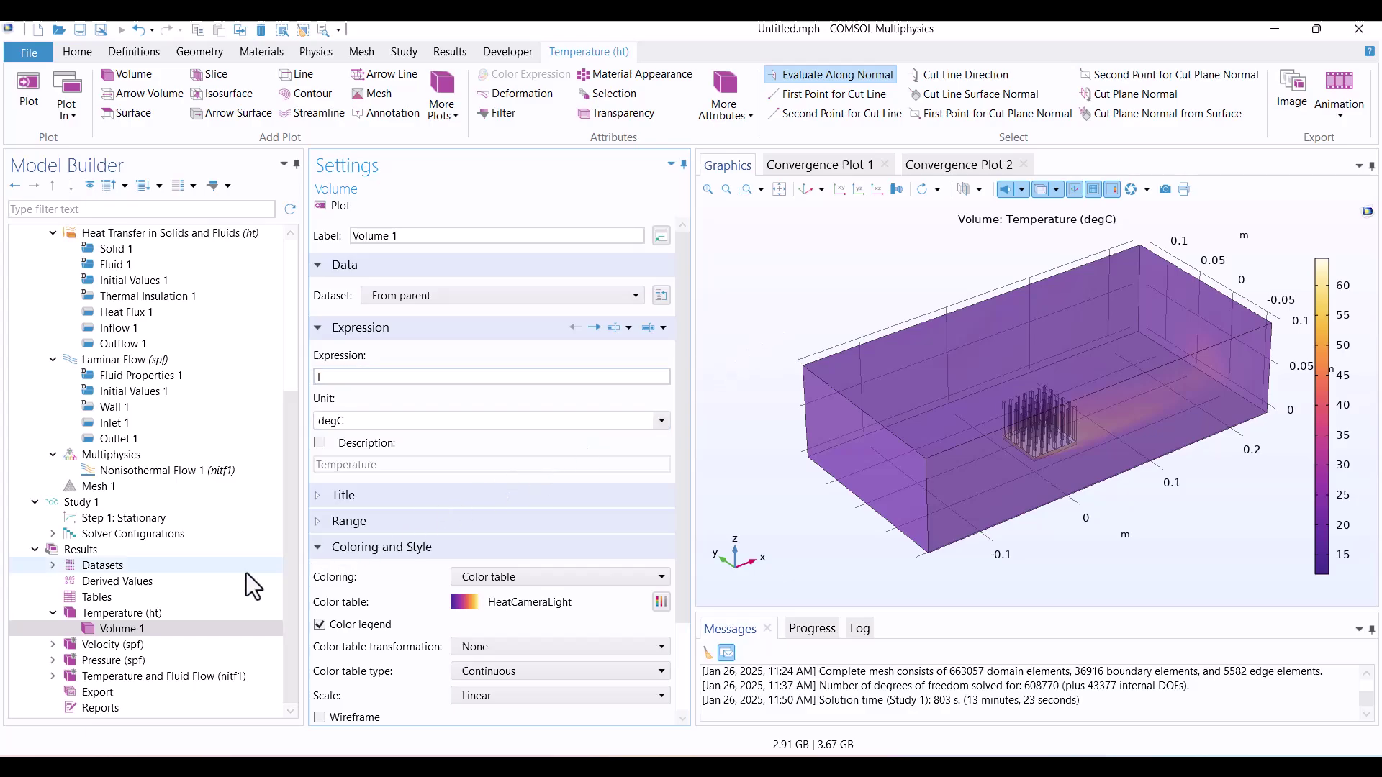
- Show the maximum and minimum values (64.5 and 11.8 °C) on the temperature legend
left_click(136, 613)
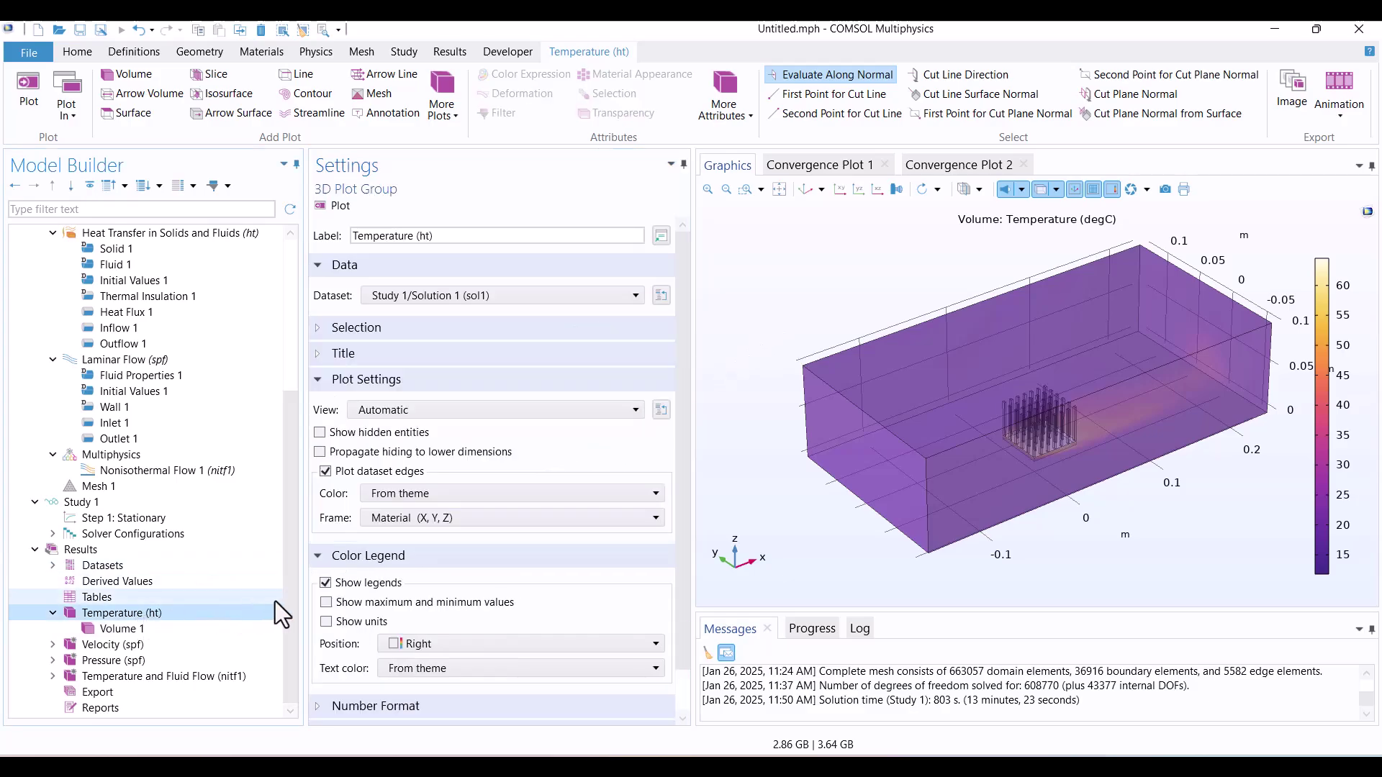
left_click(326, 602)
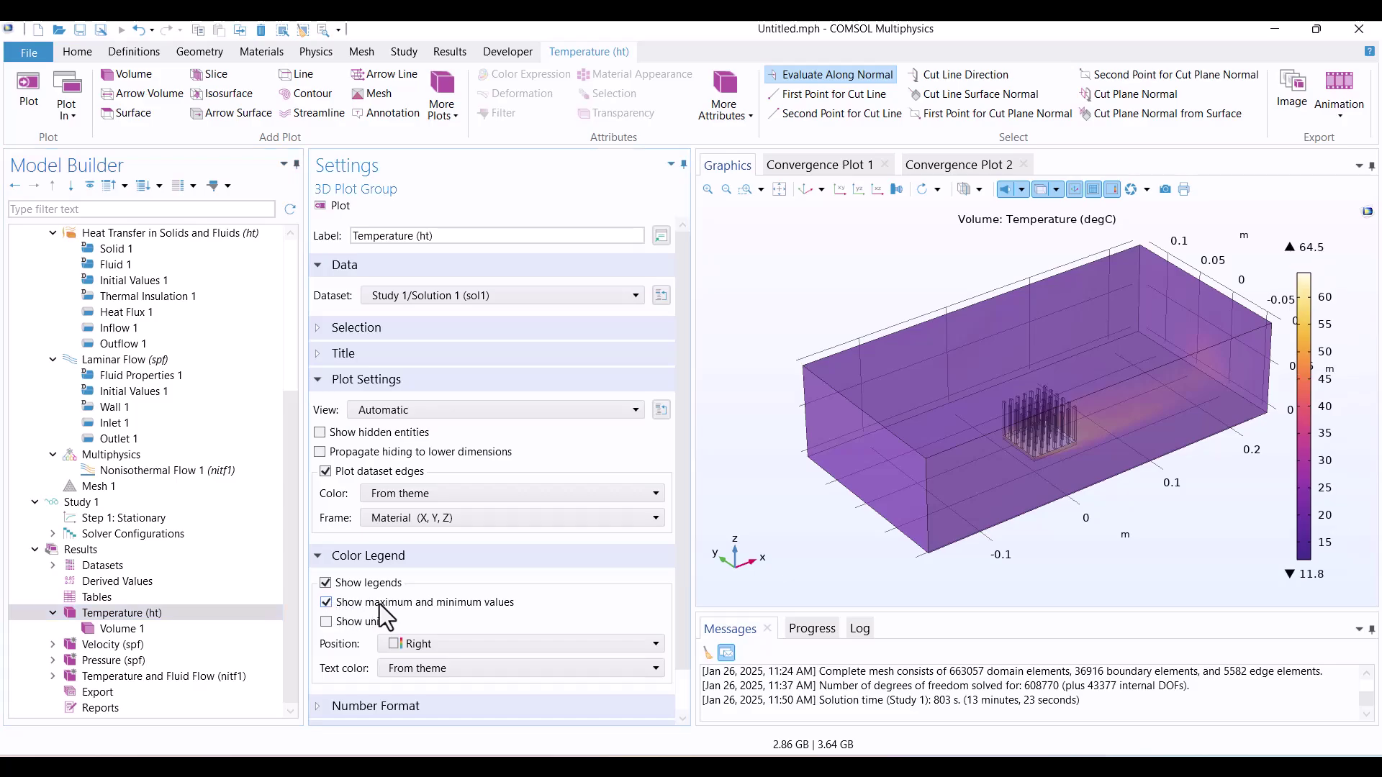
right_click_drag(935, 252, 884, 246)
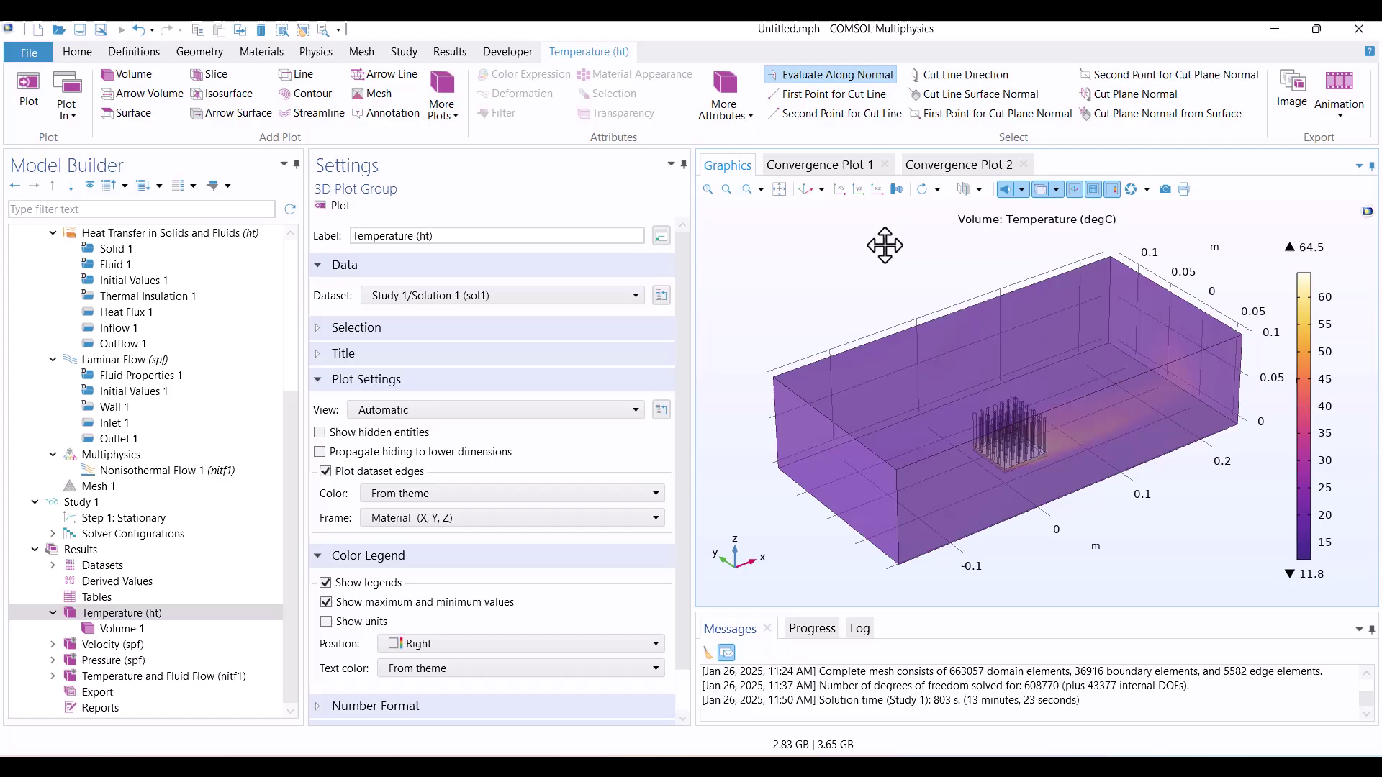
left_click(127, 642)
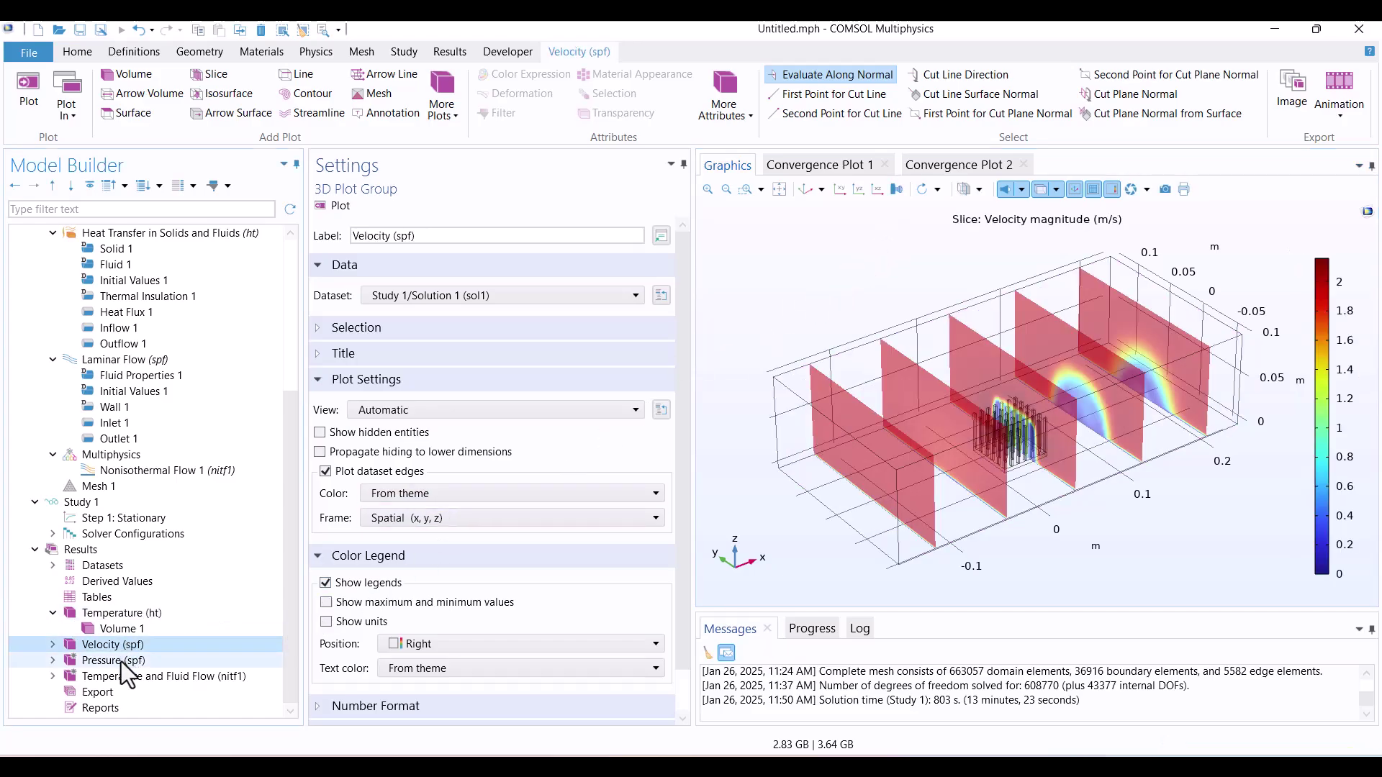
- Inspect the pressure plot around the pins, then zoom into the degC temperature plot of the heat sink
left_click(121, 662)
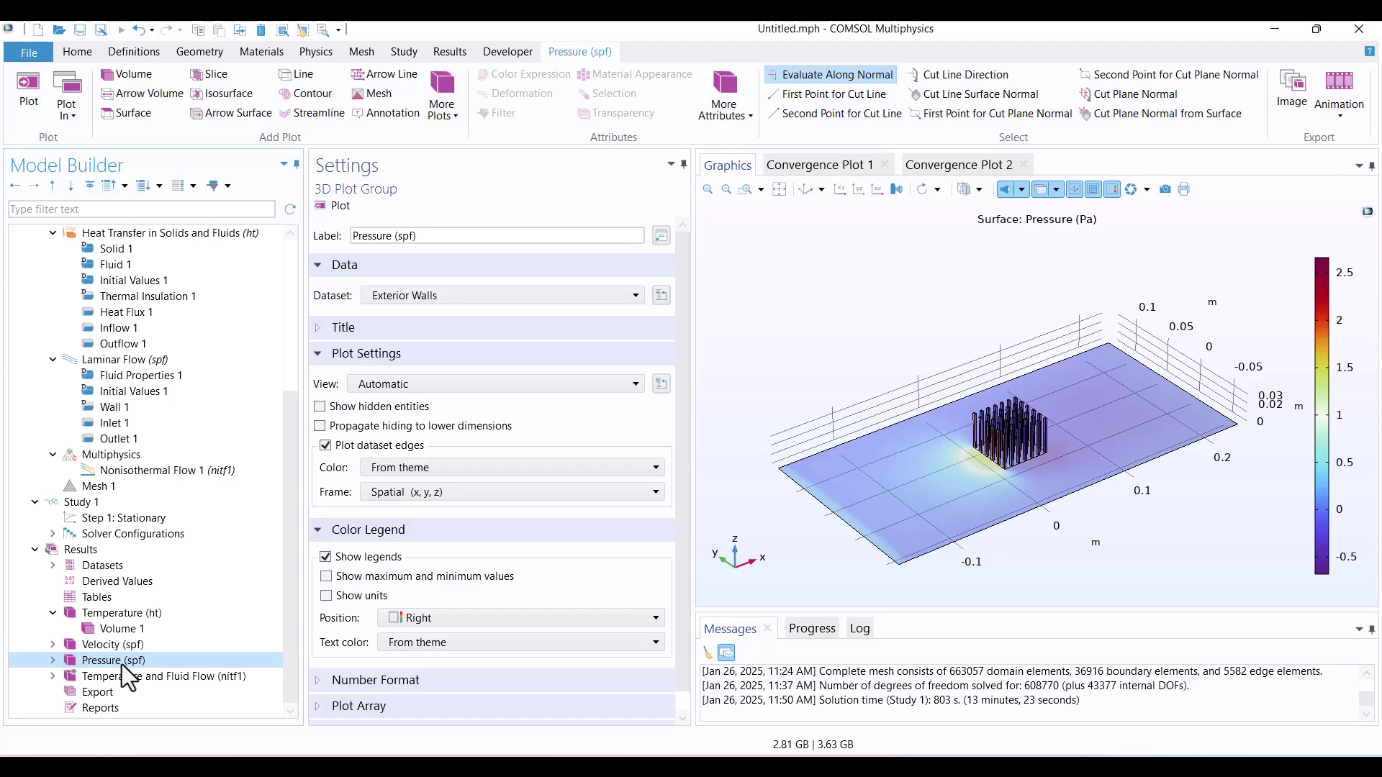
middle_click_drag(988, 465, 928, 173)
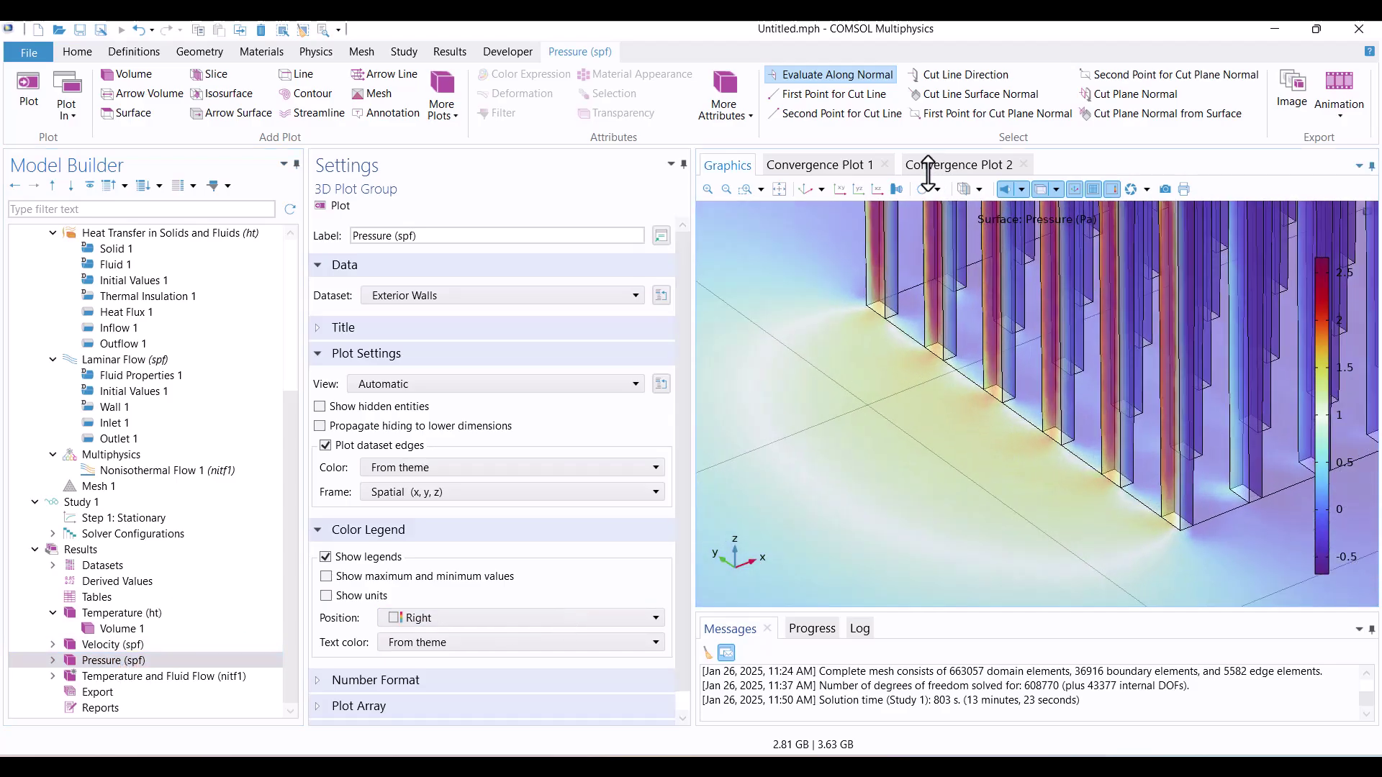
left_click(779, 190)
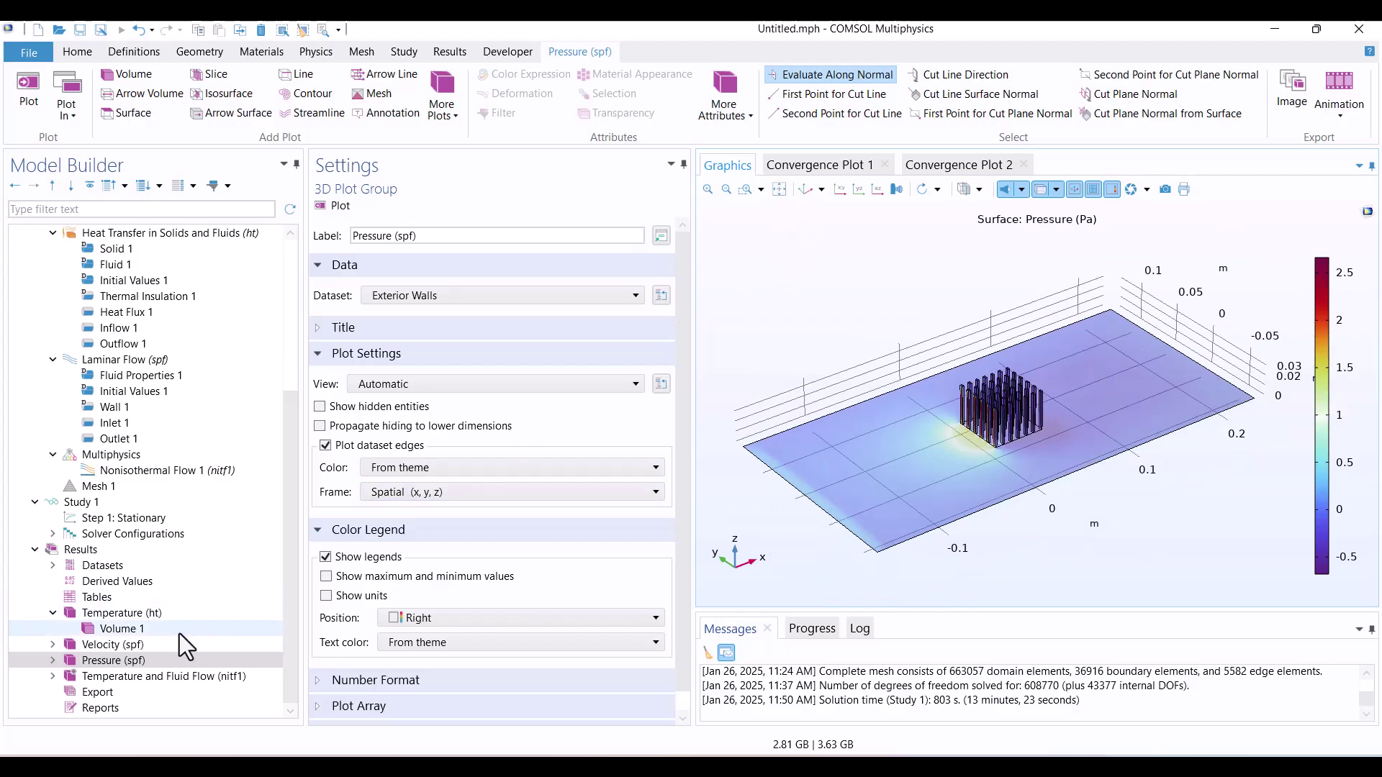
left_click(121, 613)
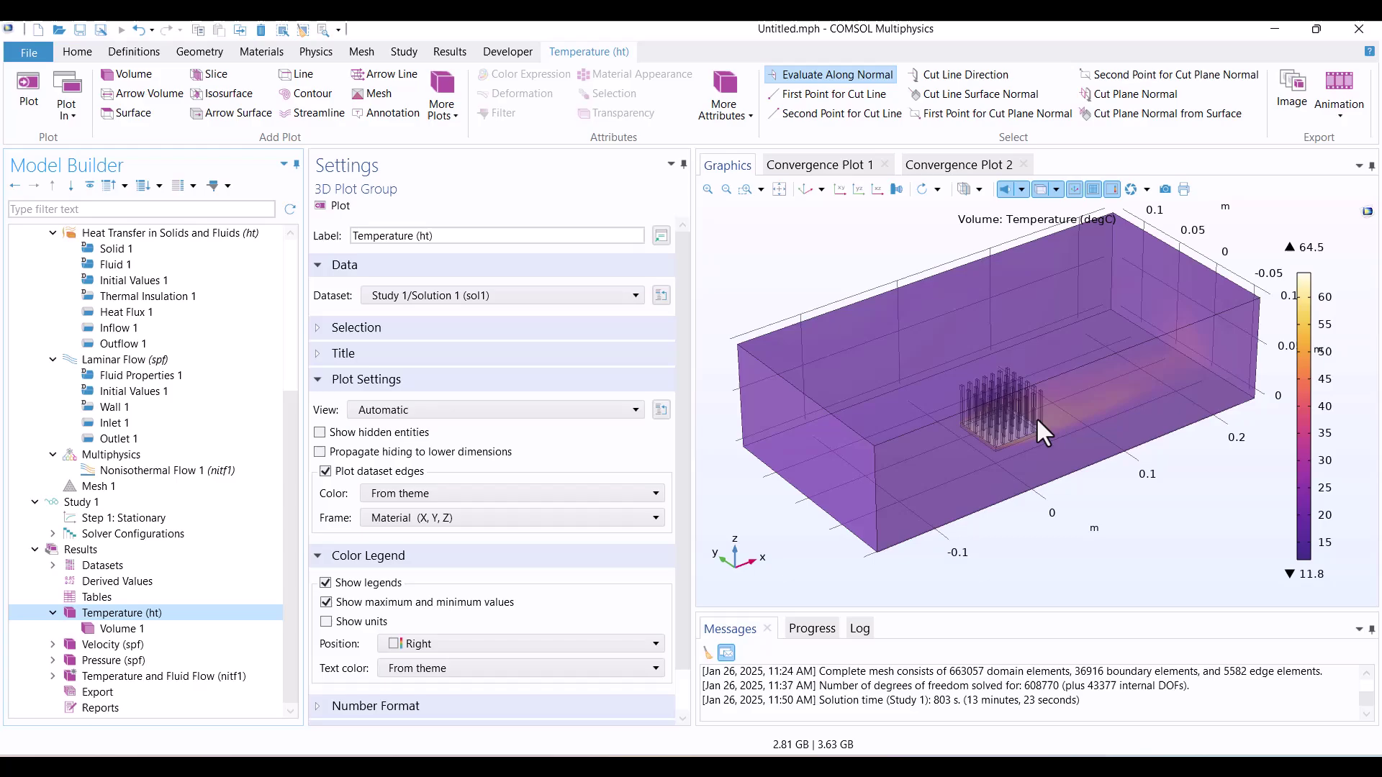
middle_click_drag(1036, 423, 1020, 544)
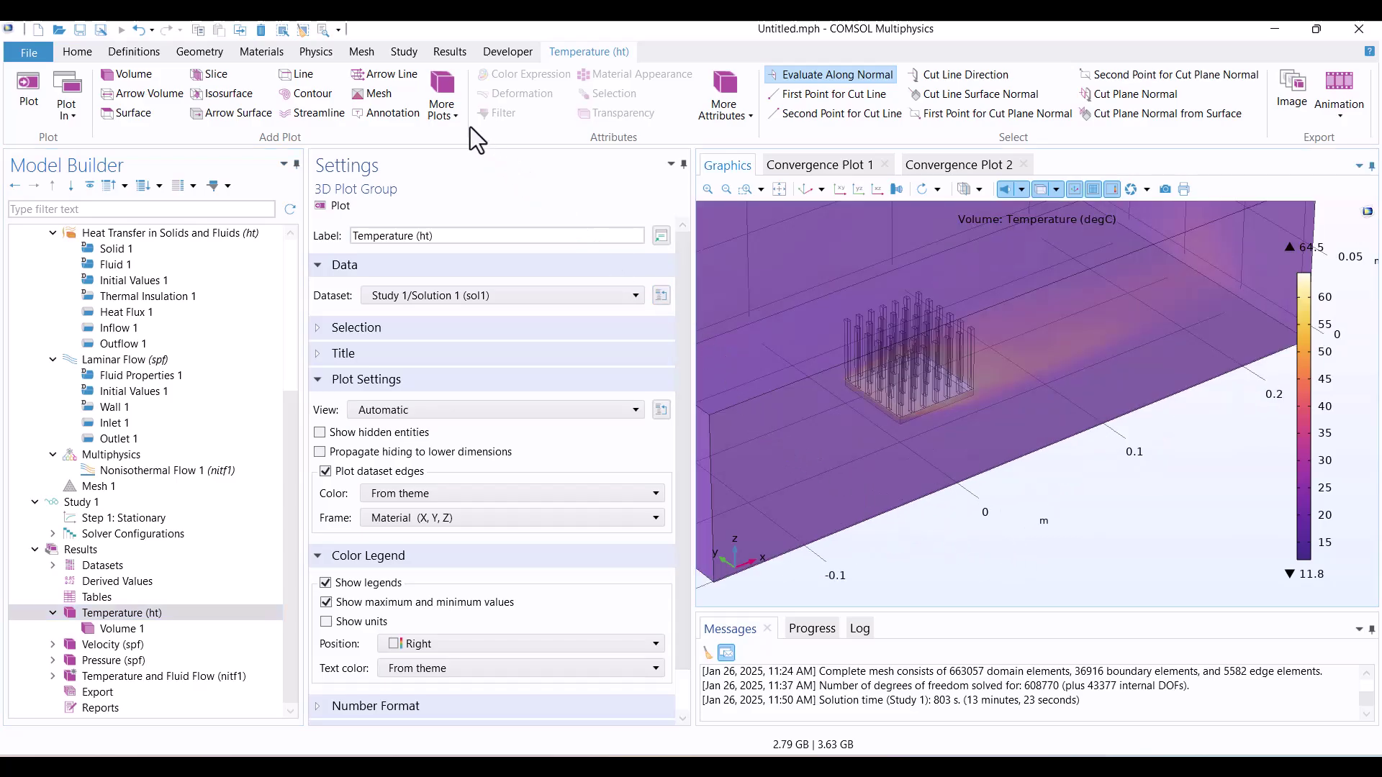
- Add a Surface-to-Ambient Radiation condition applied to all boundaries
left_click(319, 58)
left_click(403, 120)
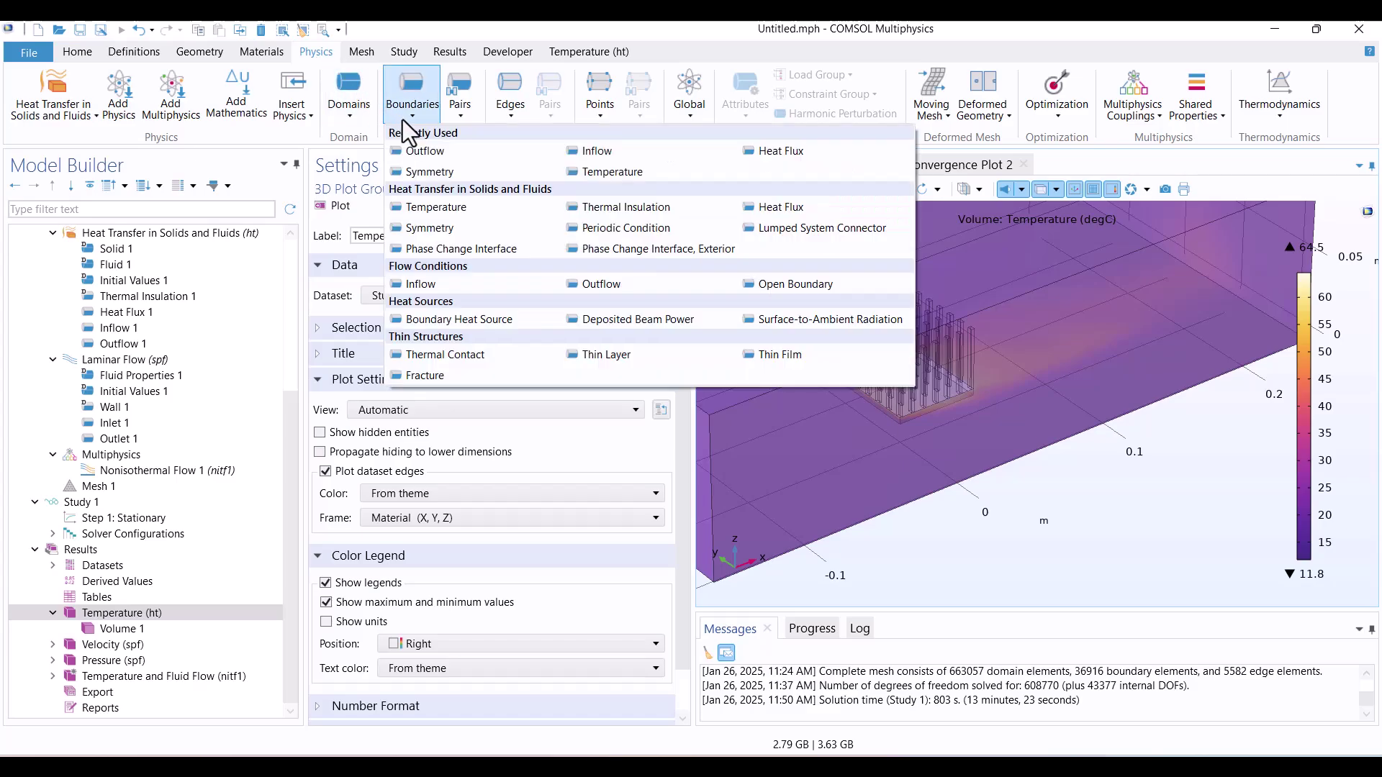
left_click(818, 320)
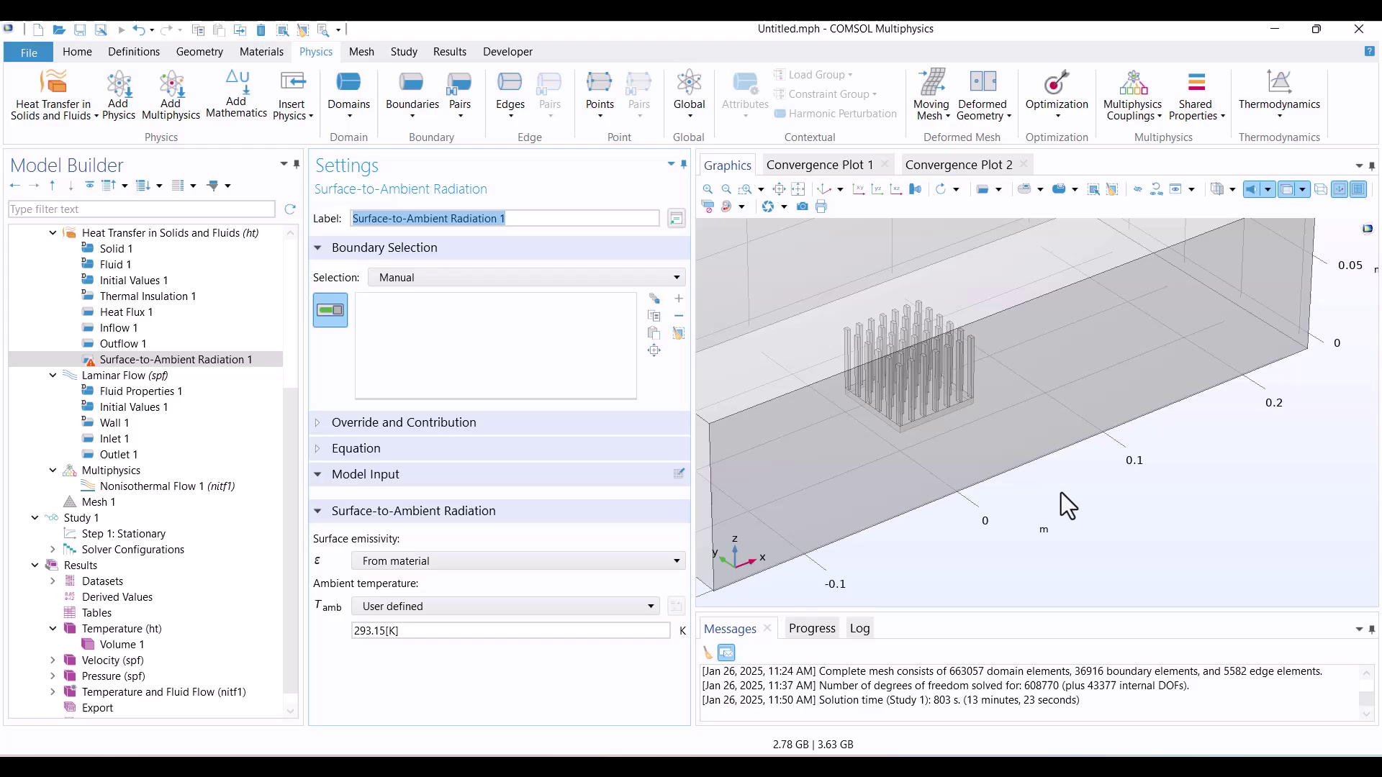
left_click(1084, 503)
key("ctrl+a")
right_click_drag(1130, 553, 1219, 602)
- Exclude boundary 1 from the radiation and keep ambient temperature at 293.15 K
left_click(794, 510)
left_click_drag(849, 463, 842, 506)
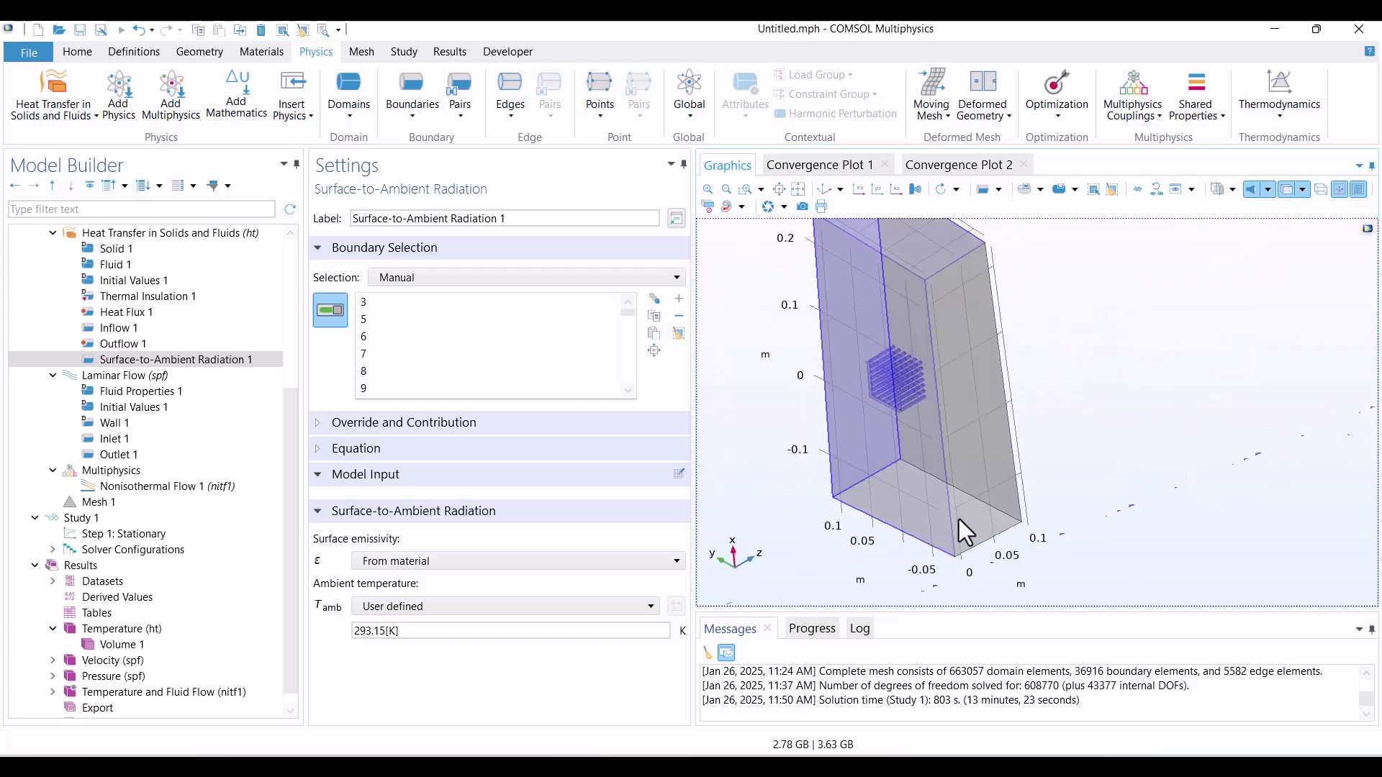
scroll(891, 347, "up", 3)
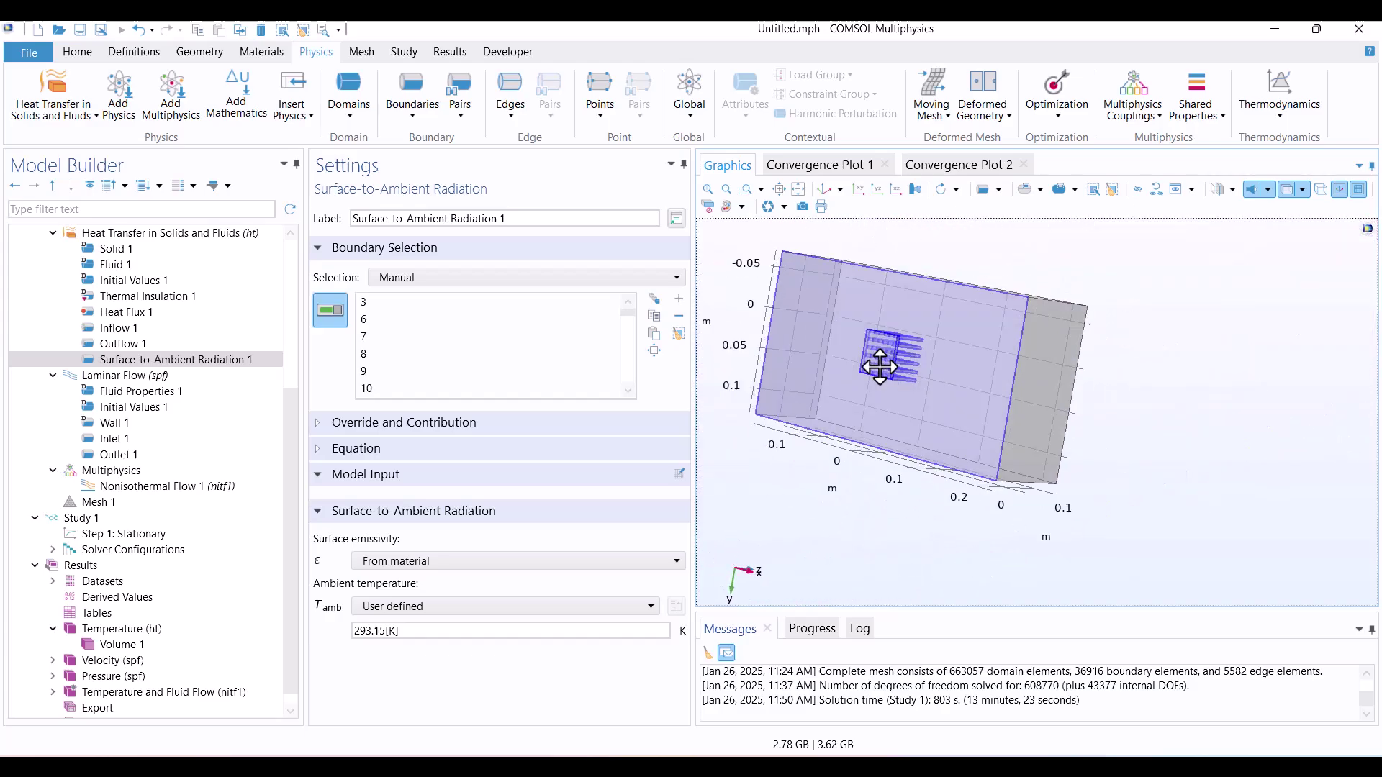
scroll(903, 335, "up", 3)
scroll(903, 310, "down", 5)
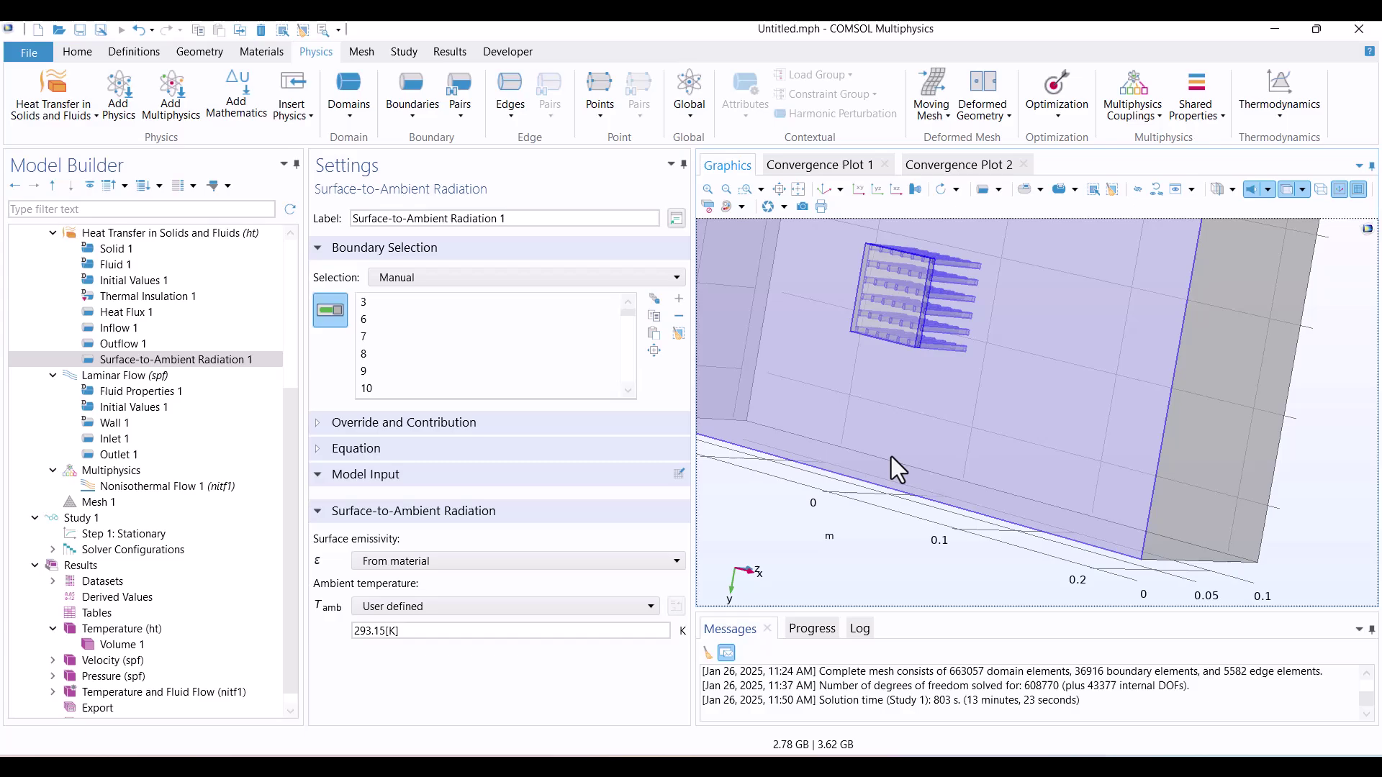
mouse_move(891, 456)
left_mouse_down()
mouse_move(833, 447)
mouse_move(723, 325)
left_mouse_up()
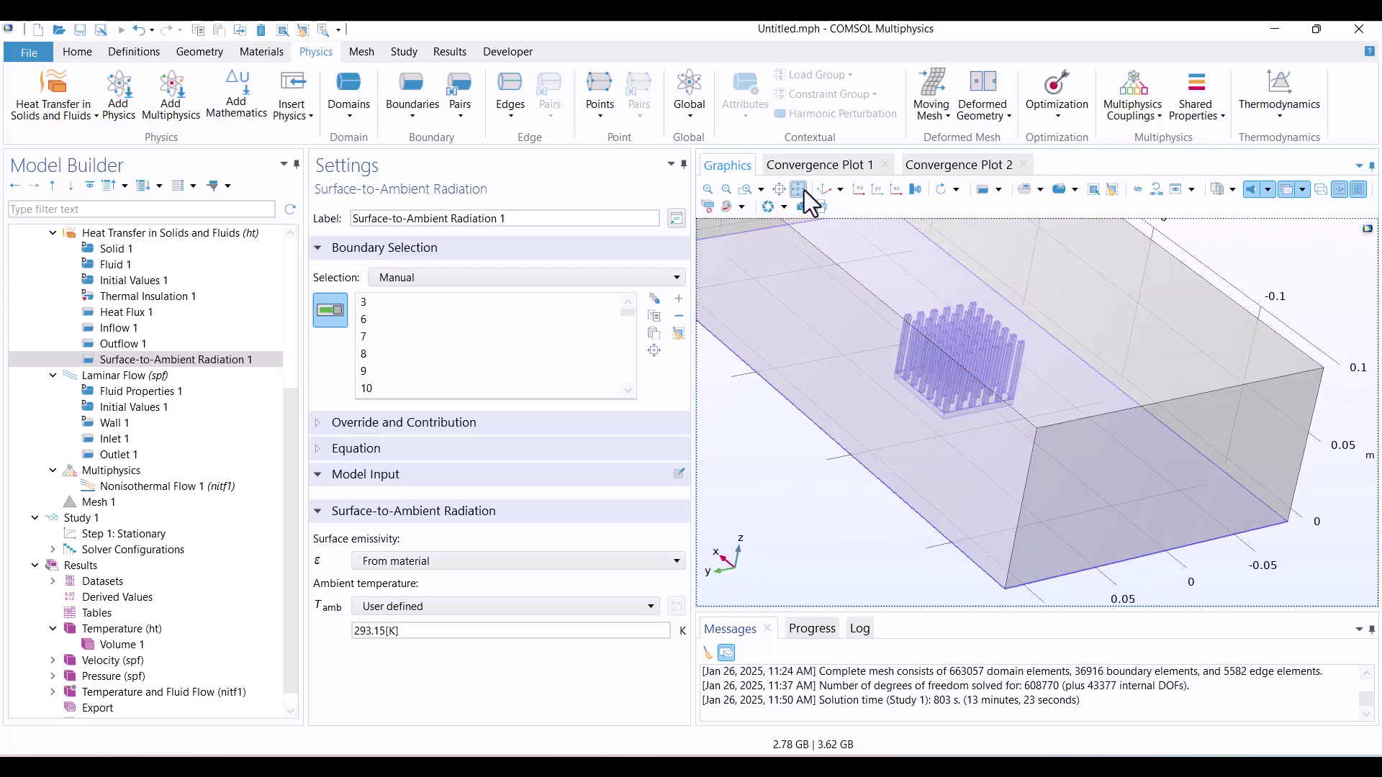
left_click(824, 190)
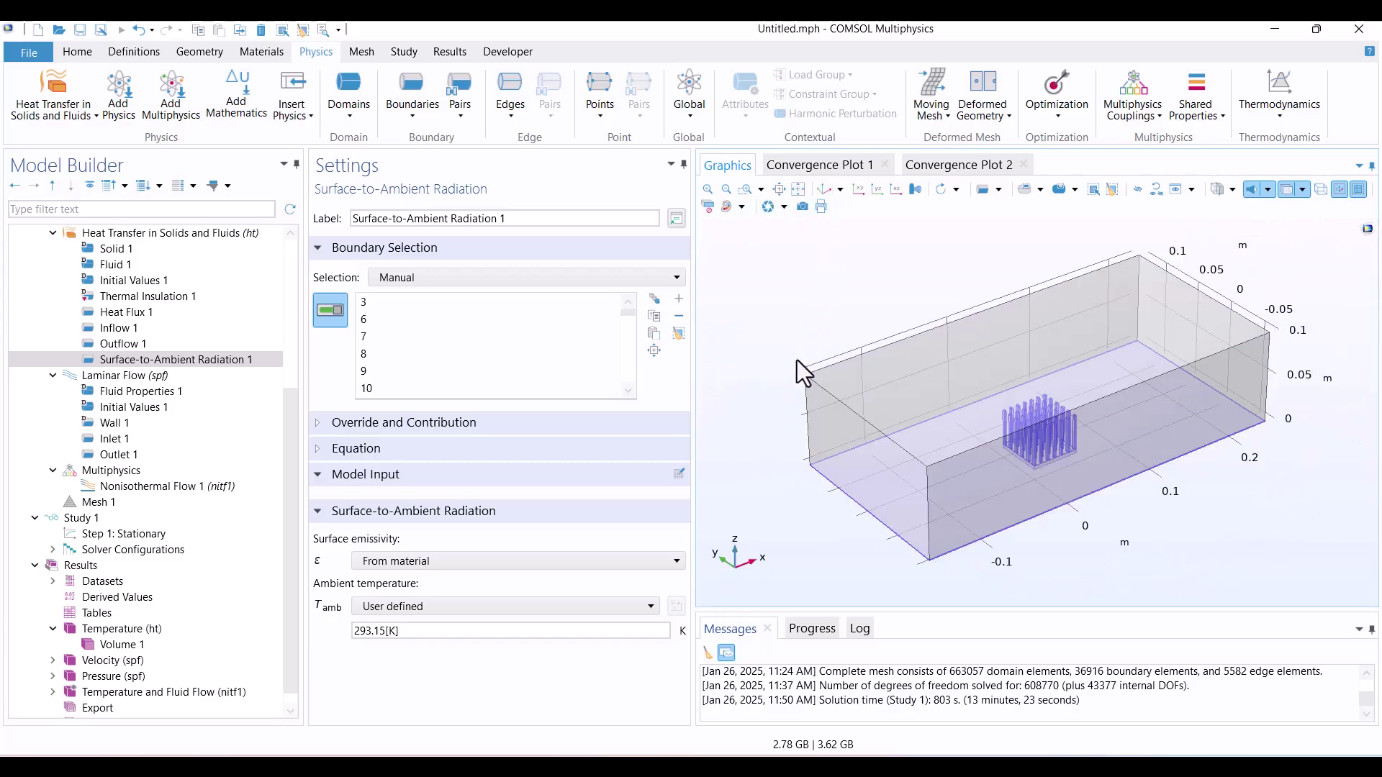
left_click(362, 637)
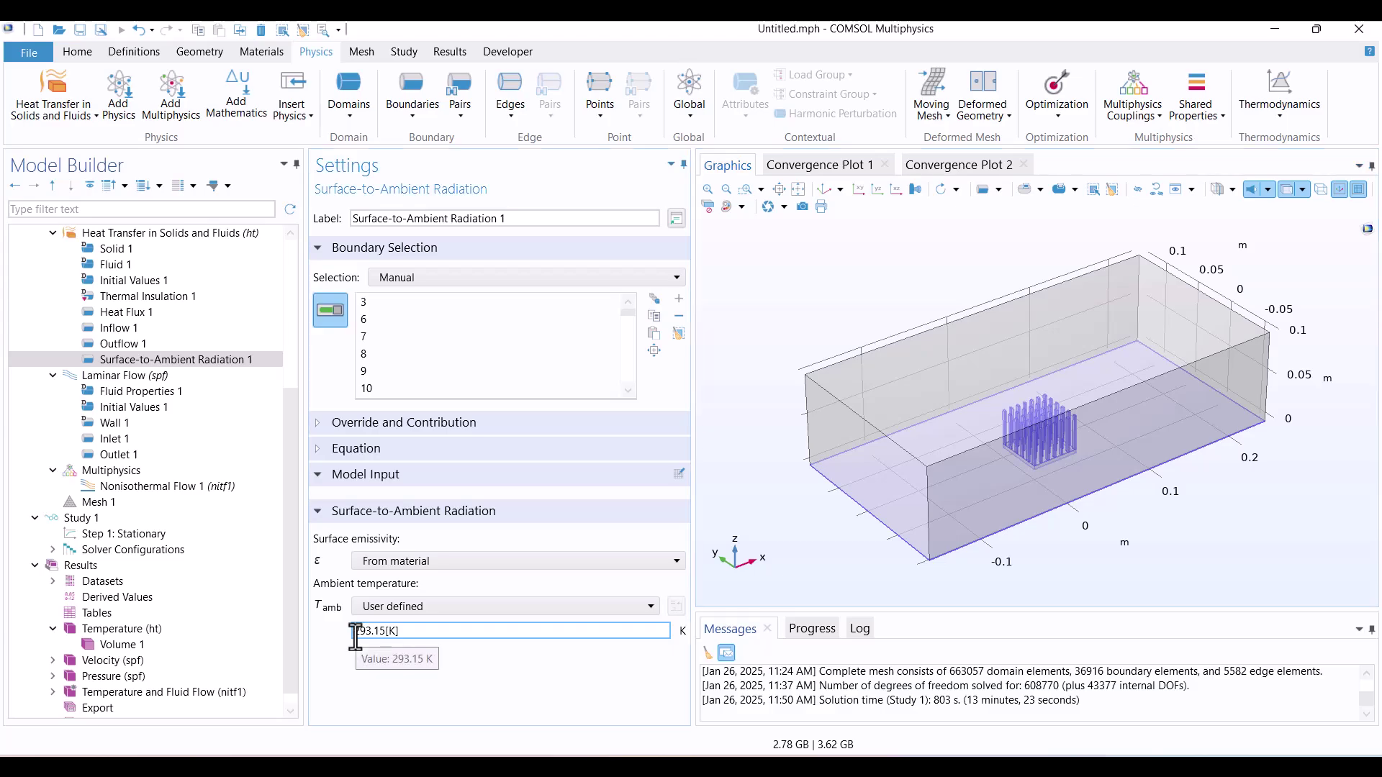
left_click(414, 637)
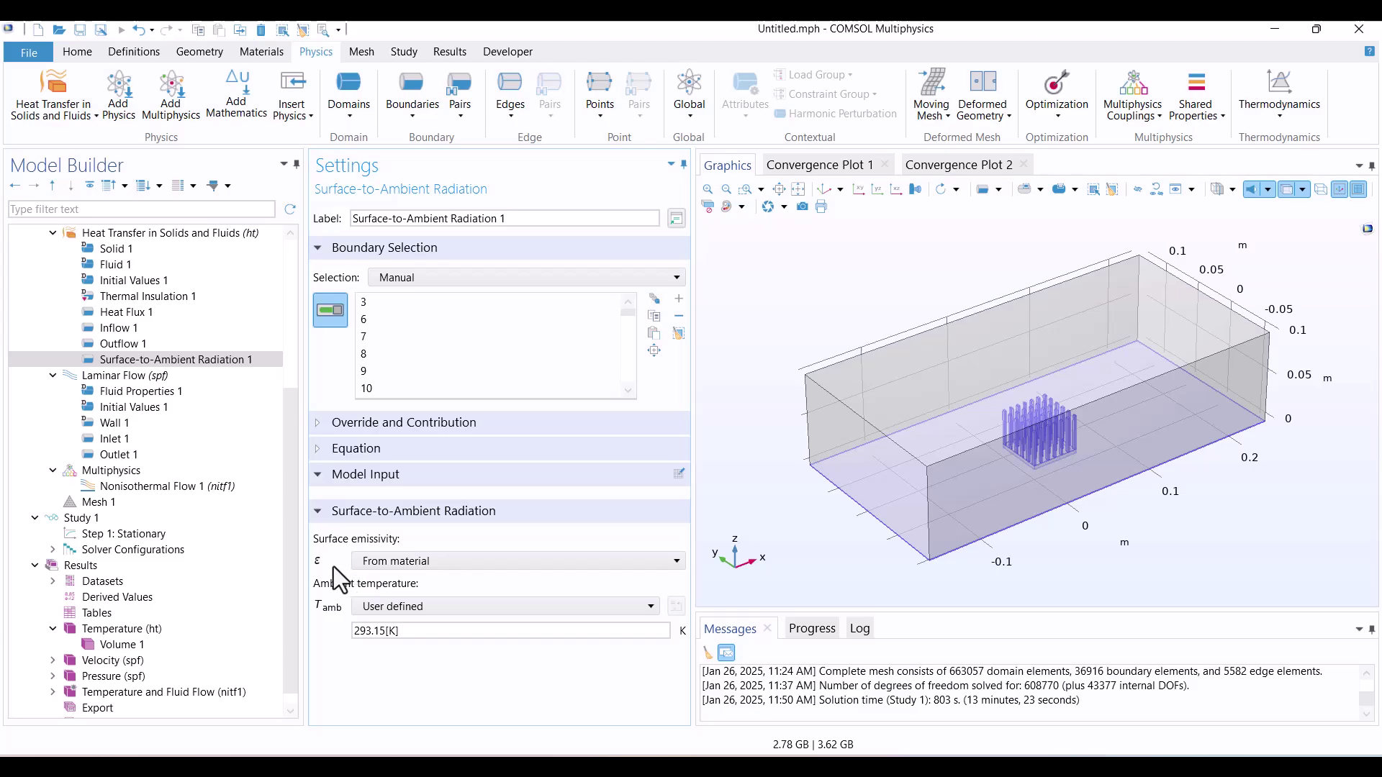
- Set radiation emissivity to a user-defined 0.2 and drop bottom boundary 3 from the selection
left_click(374, 563)
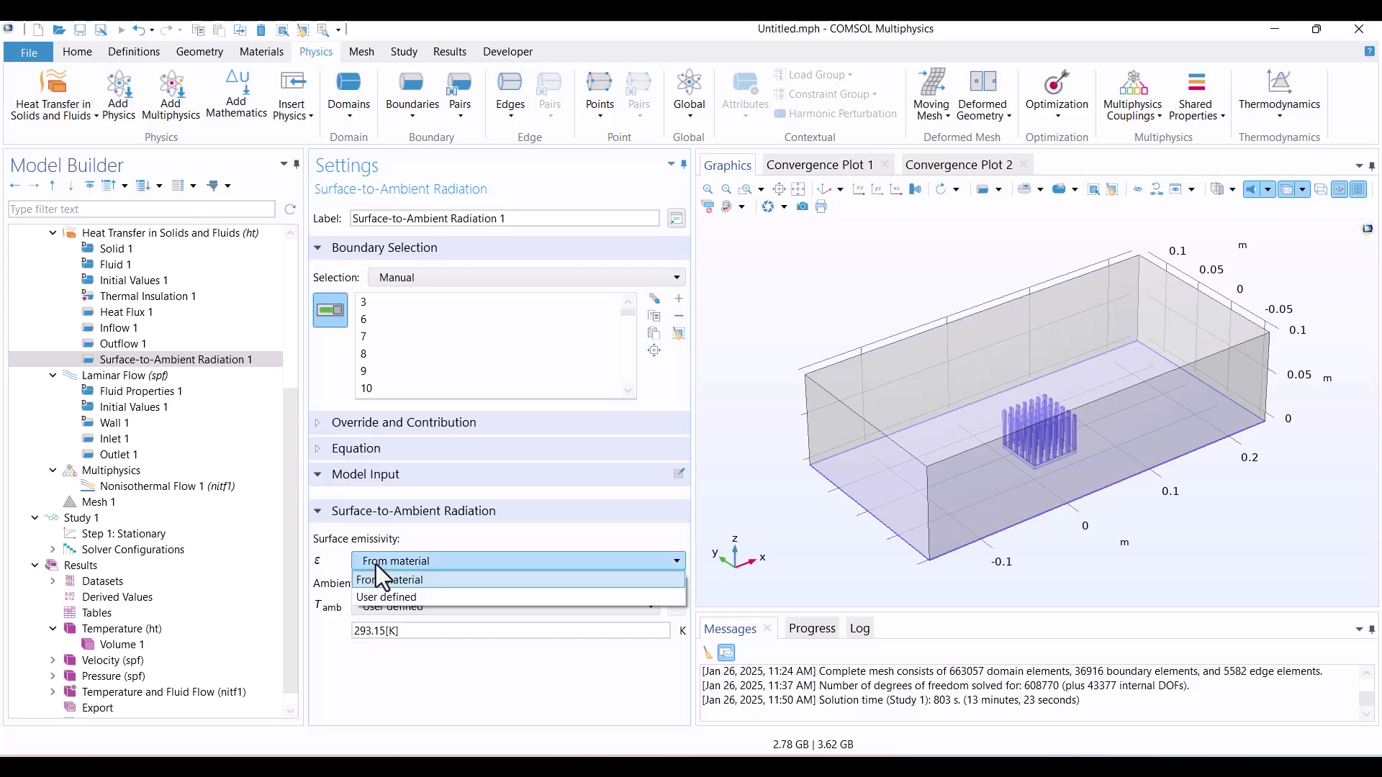
left_click(396, 598)
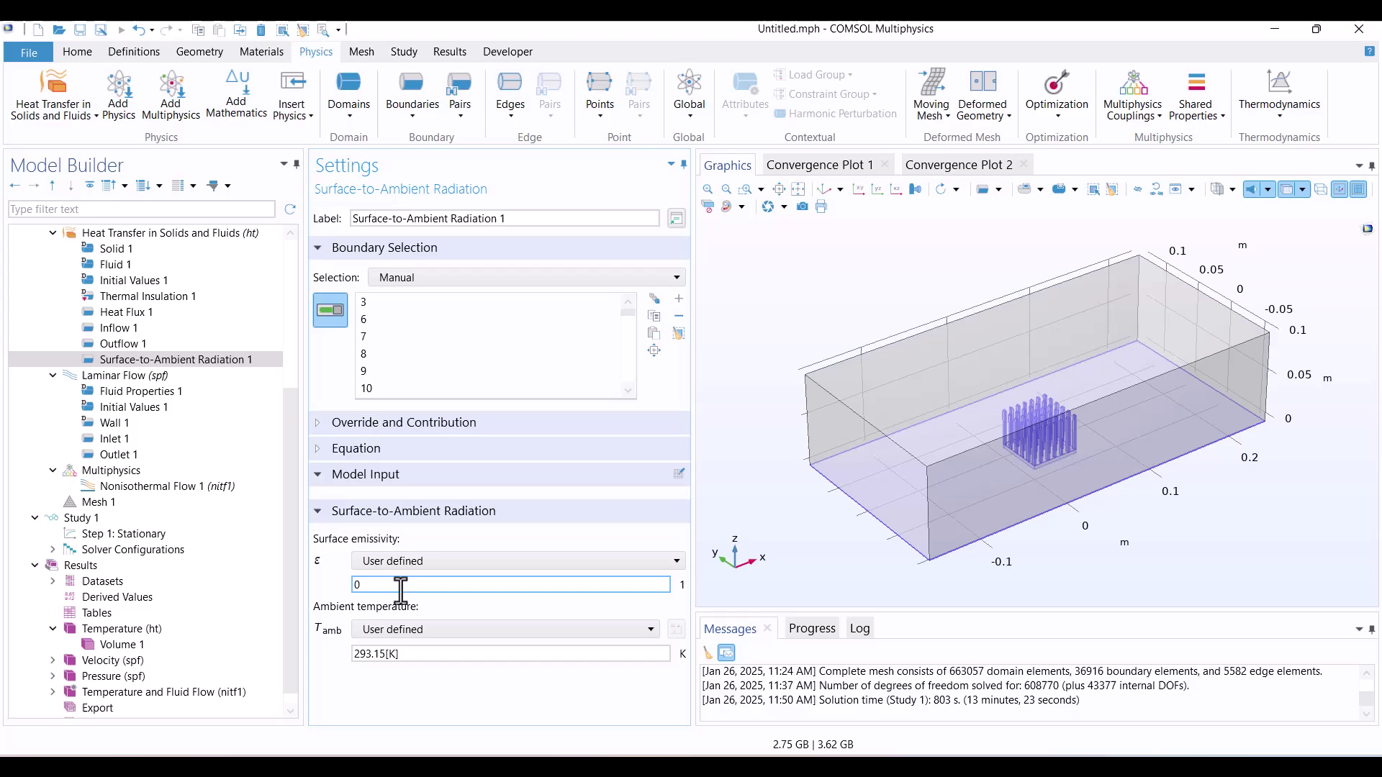
type(".2")
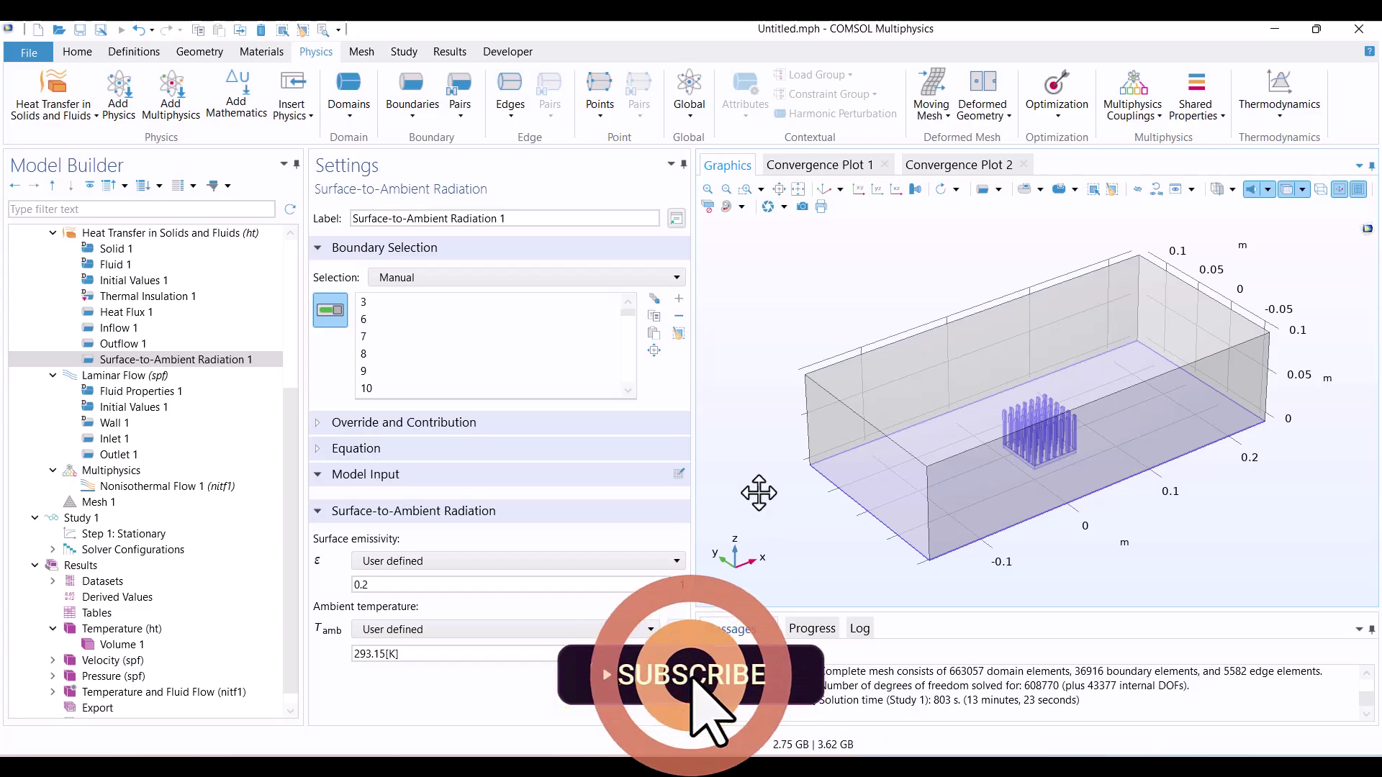
left_click_drag(746, 488, 754, 408)
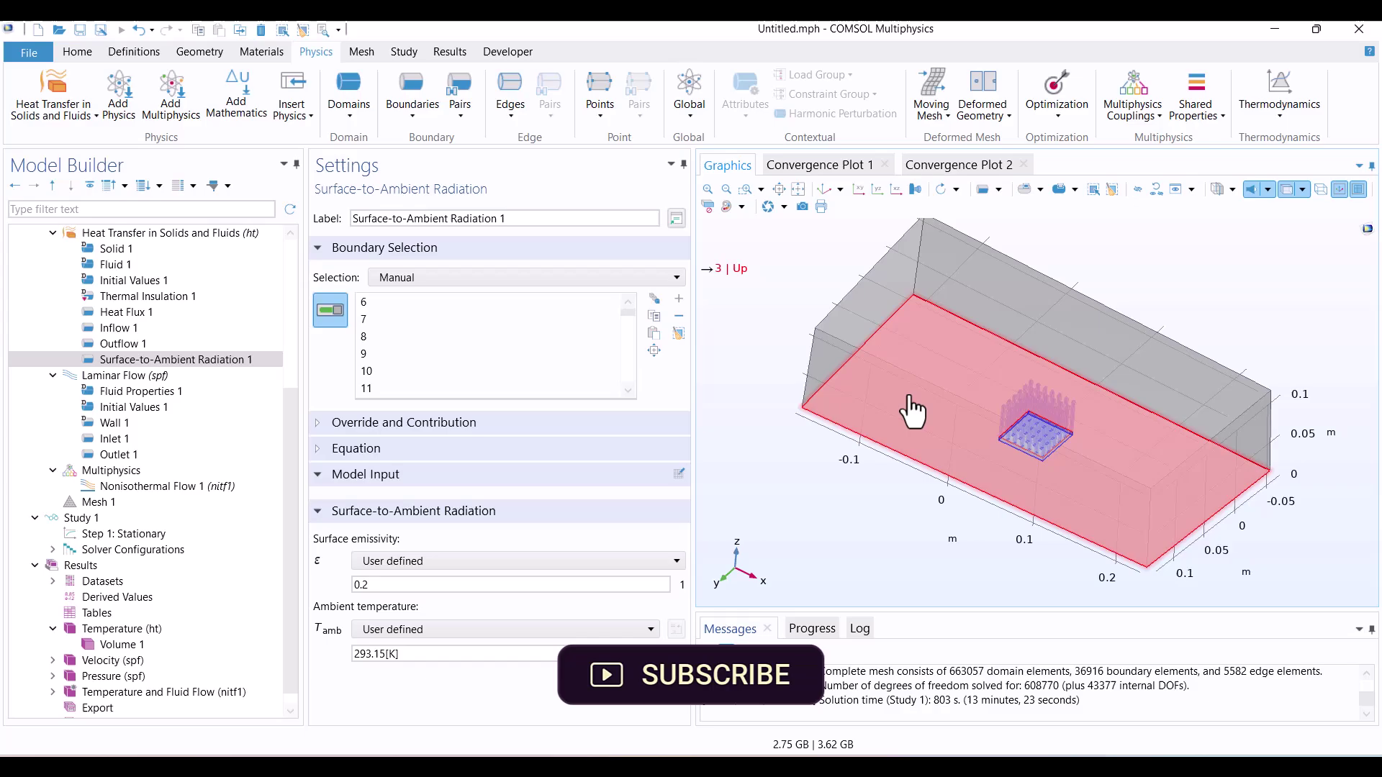
left_click(887, 439)
mouse_move(887, 439)
left_mouse_down()
mouse_move(803, 391)
mouse_move(763, 439)
left_mouse_up()
left_click(155, 518)
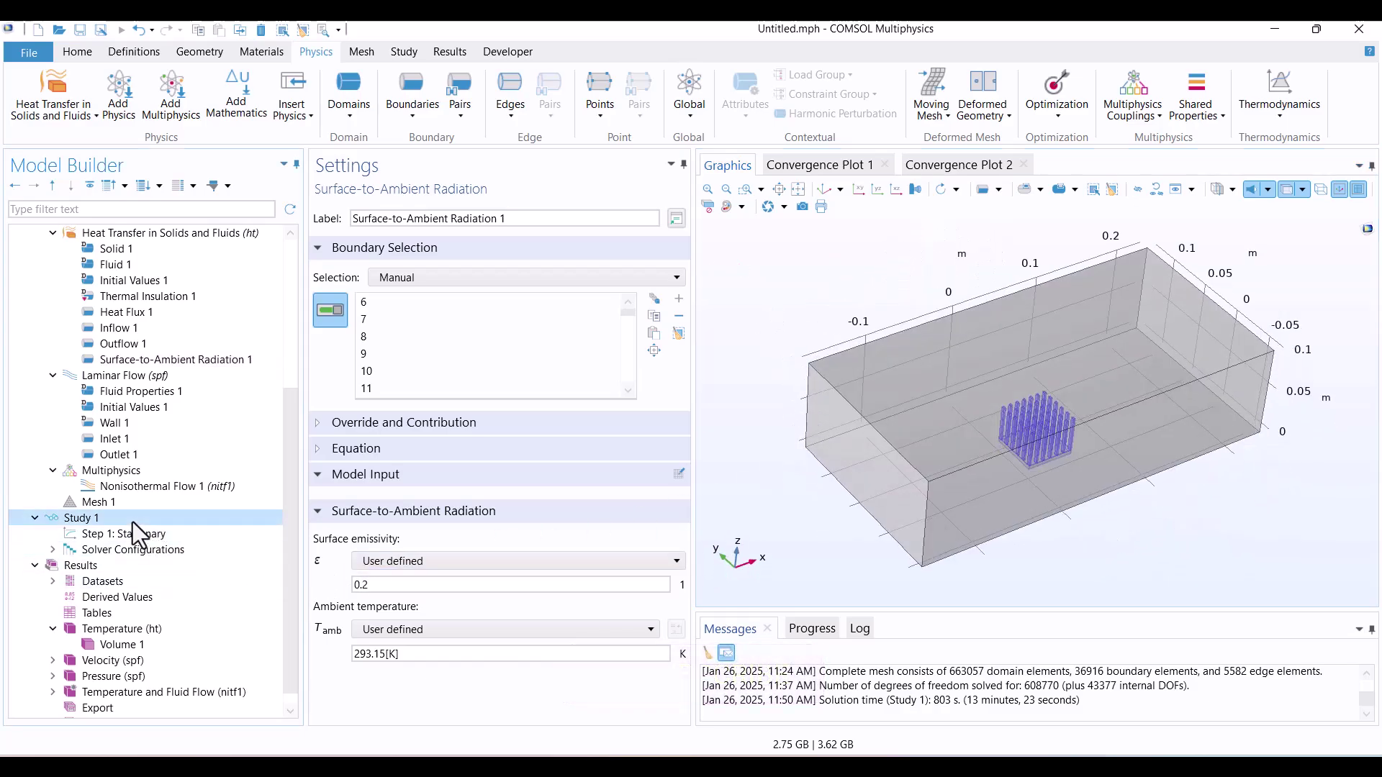
- Recompute Study 1 with F8, giving a 63.7 °C peak temperature
left_click(355, 240)
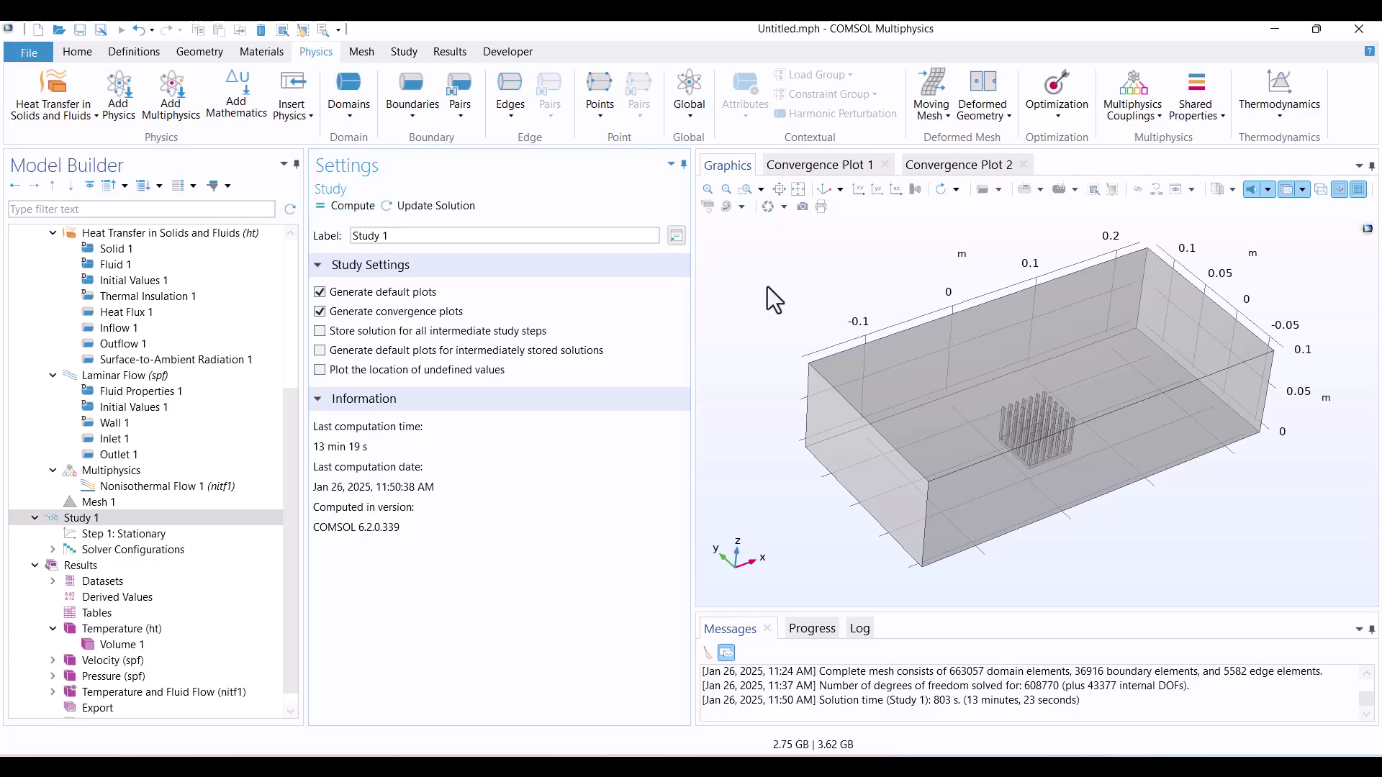
key("F8")
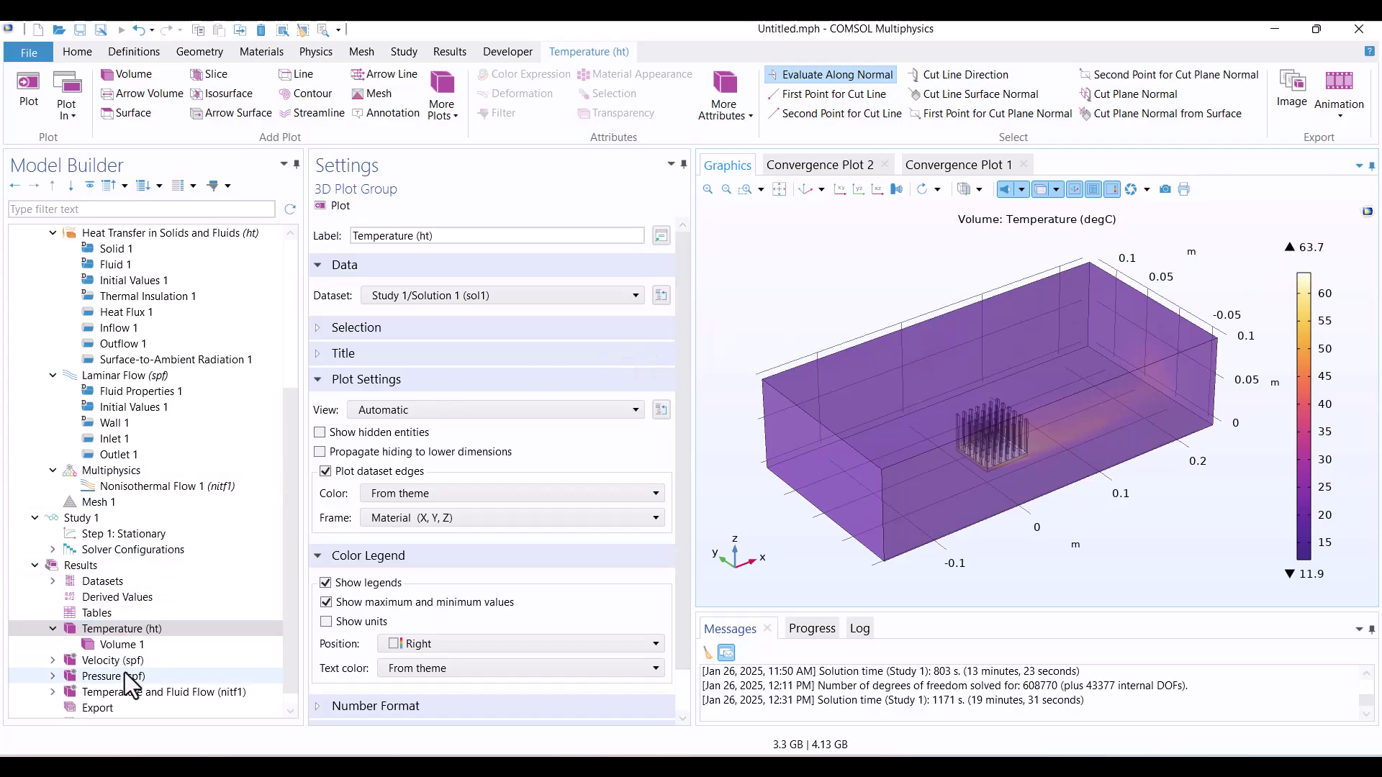
- Display the Temperature and Fluid Flow arrow plot and zoom in and out on the pin fins
left_click(144, 692)
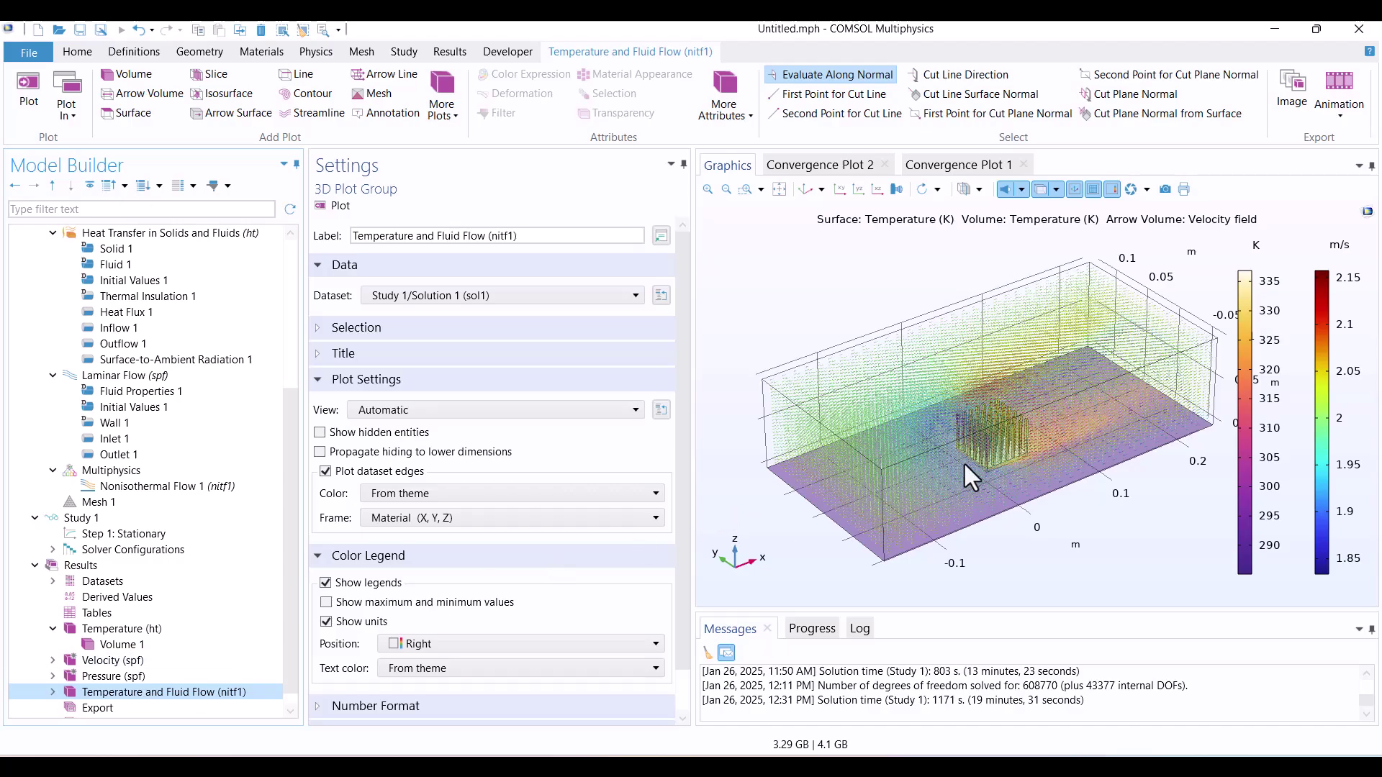
scroll(1001, 446, "up", 5)
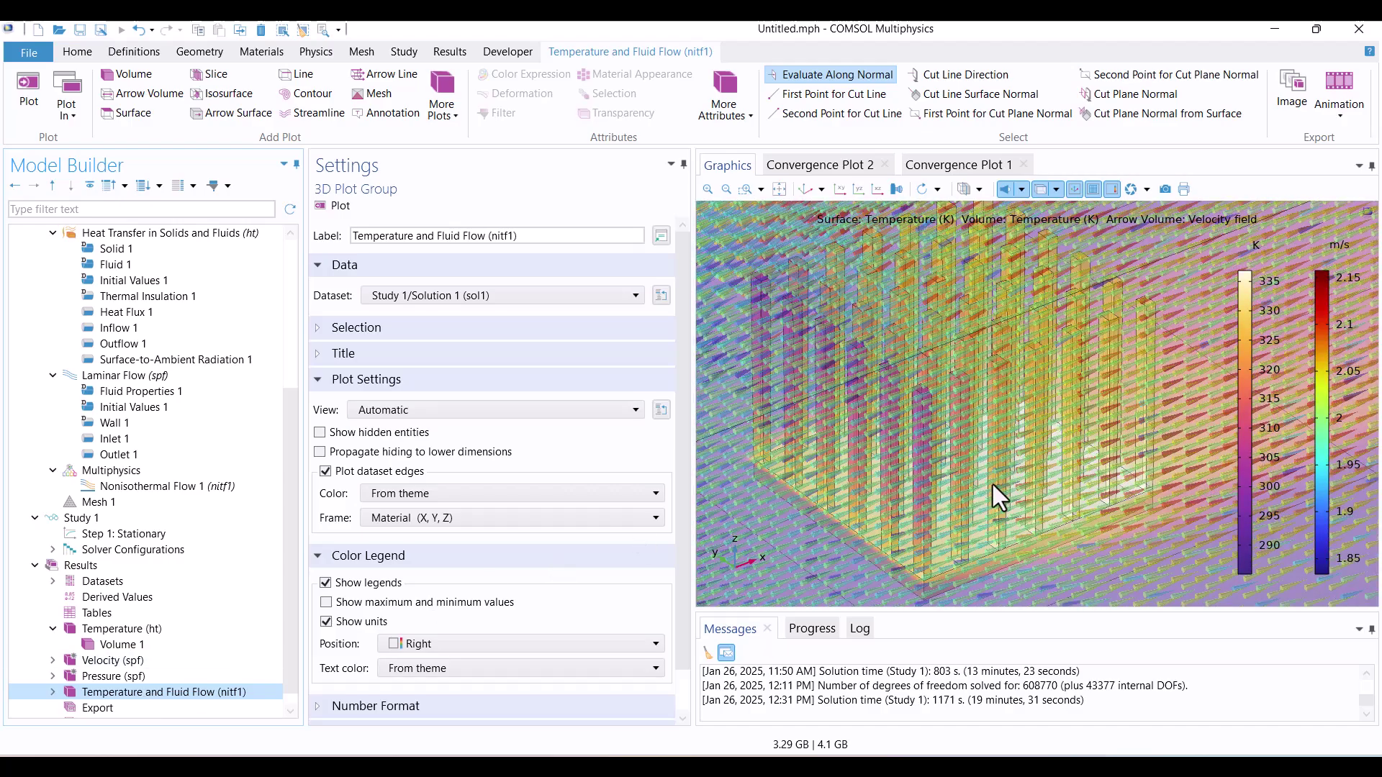
scroll(992, 486, "down", 5)
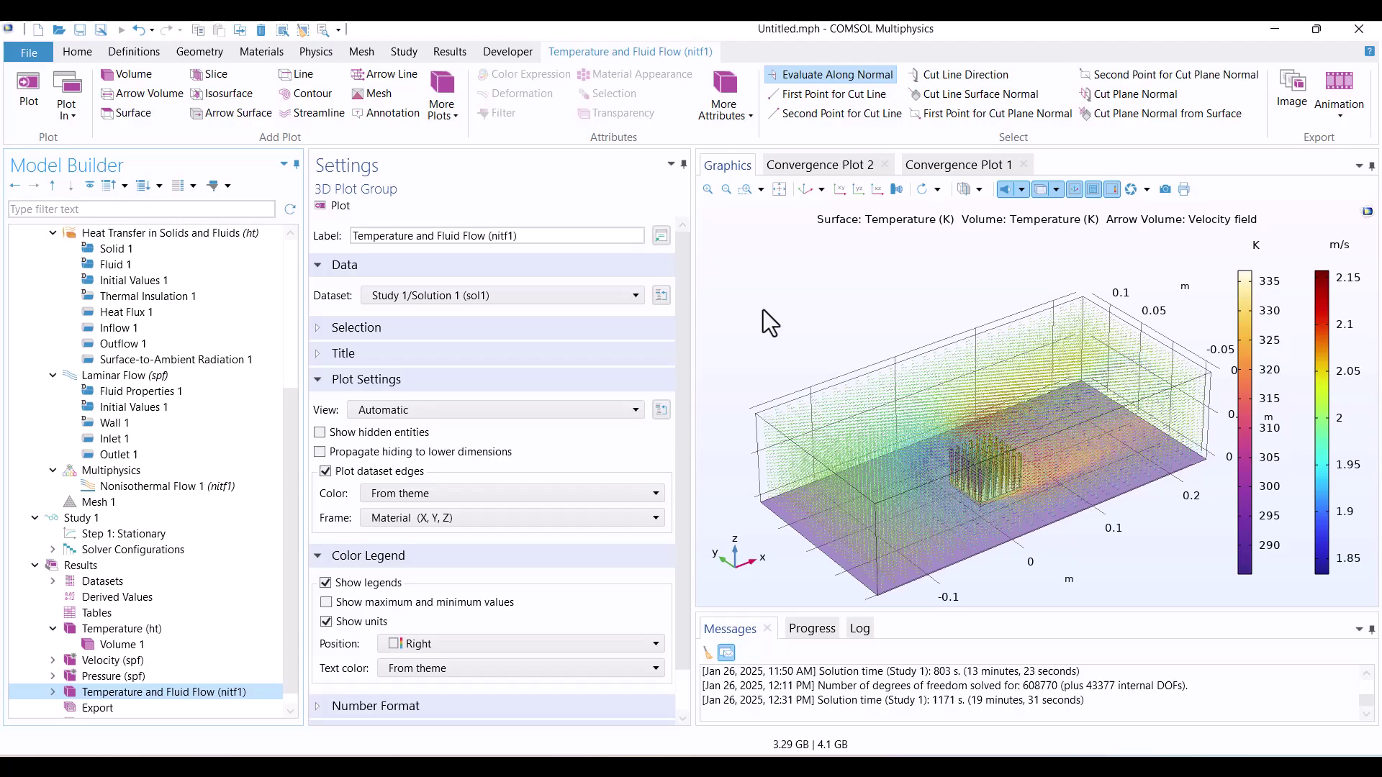